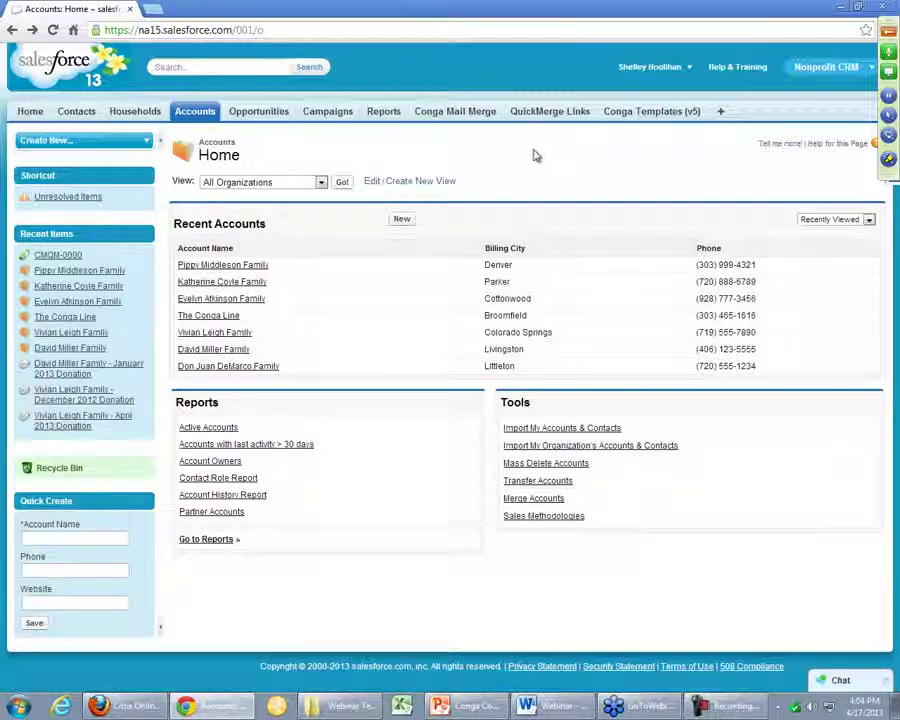
# Step: Start a Conga Mail Merge that also creates envelopes alongside letters and labels, and proceed to the search criteria
pyautogui.click(455, 112)
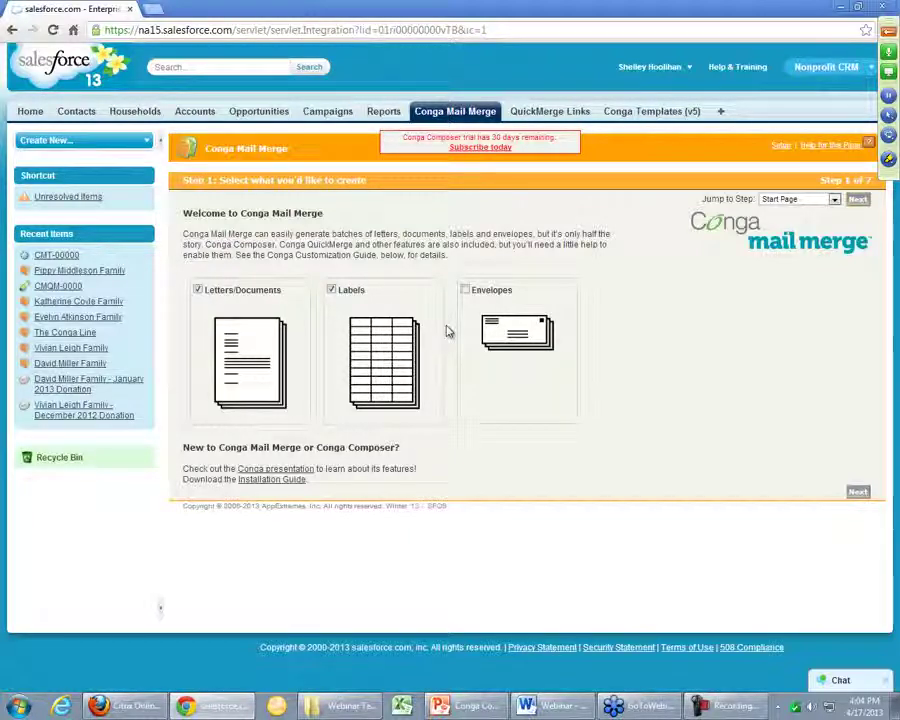
pyautogui.click(465, 290)
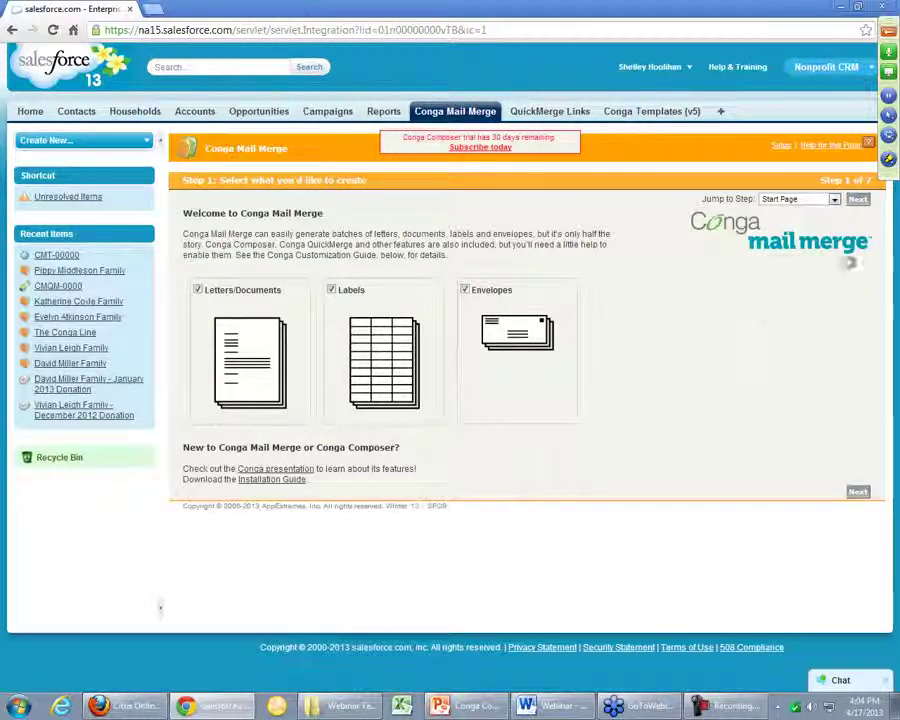
pyautogui.click(858, 202)
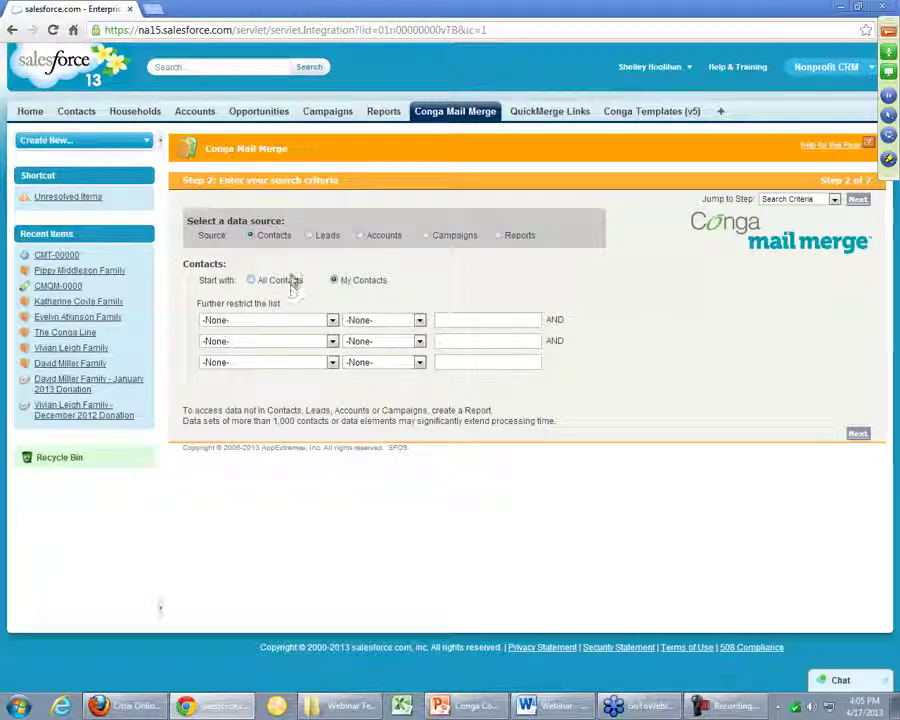
# Step: Set the Contacts source to start with All Contacts and look through the fields available for restricting the list
pyautogui.click(251, 280)
pyautogui.click(281, 322)
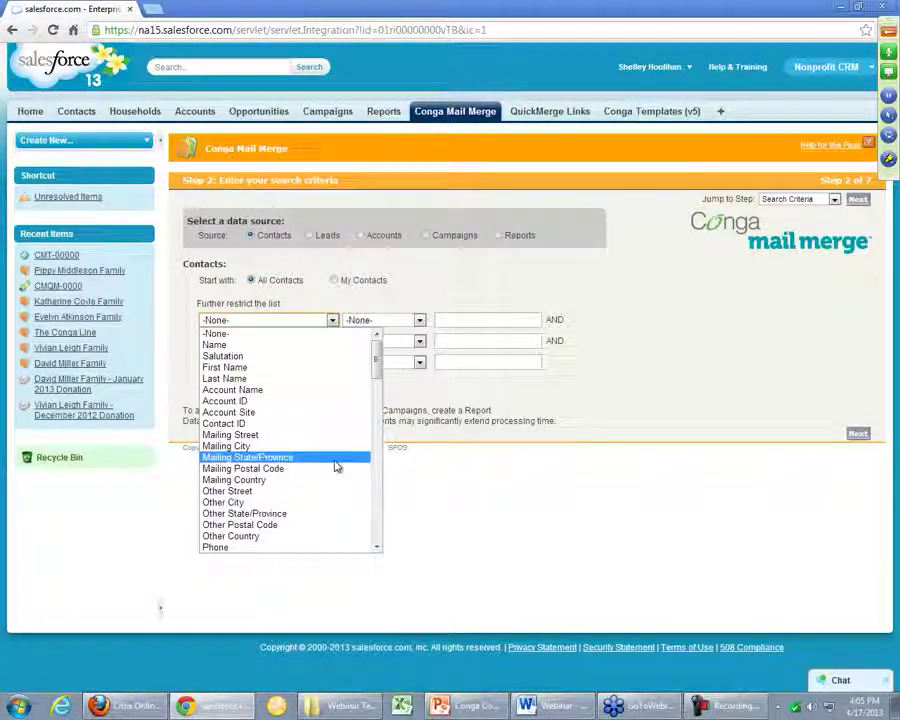
pyautogui.click(412, 280)
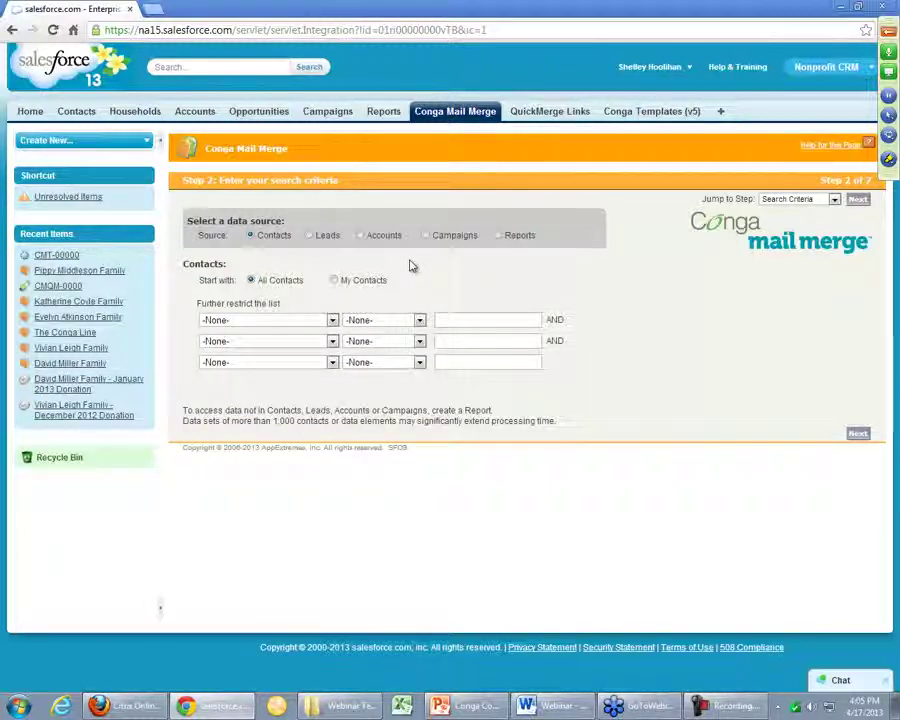
# Step: Use the All Posted Opportunities report as the data source, view the report, and continue to the search results review
pyautogui.click(501, 236)
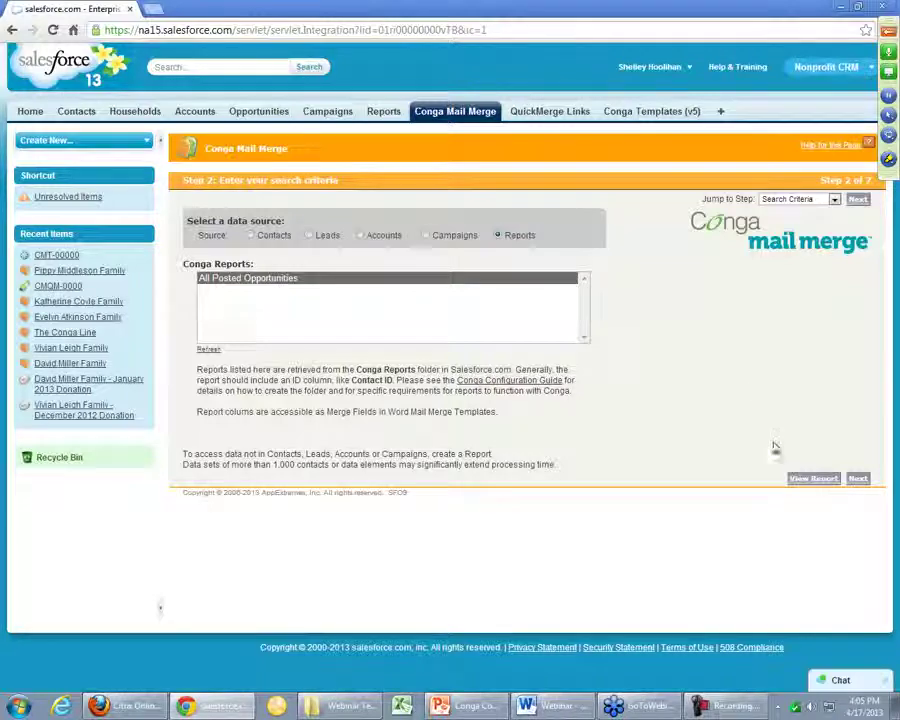
pyautogui.click(814, 480)
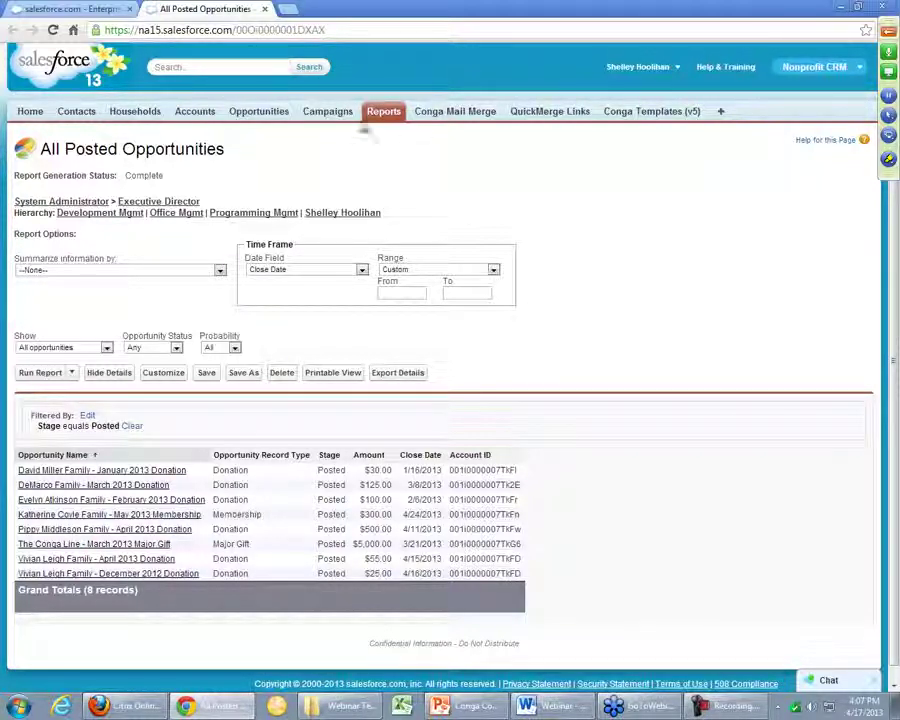
pyautogui.click(264, 9)
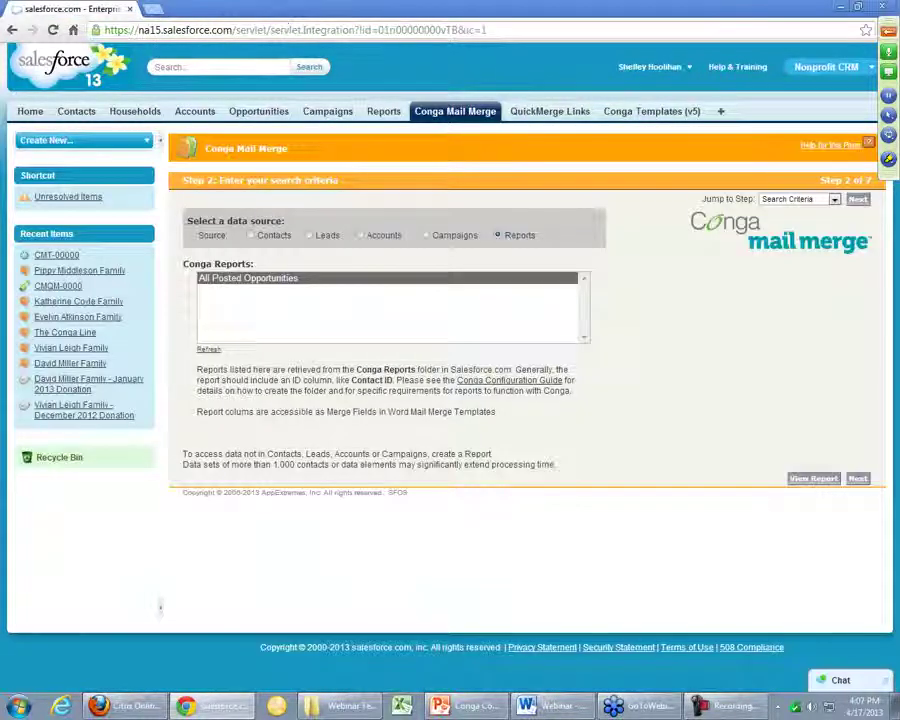
pyautogui.click(480, 281)
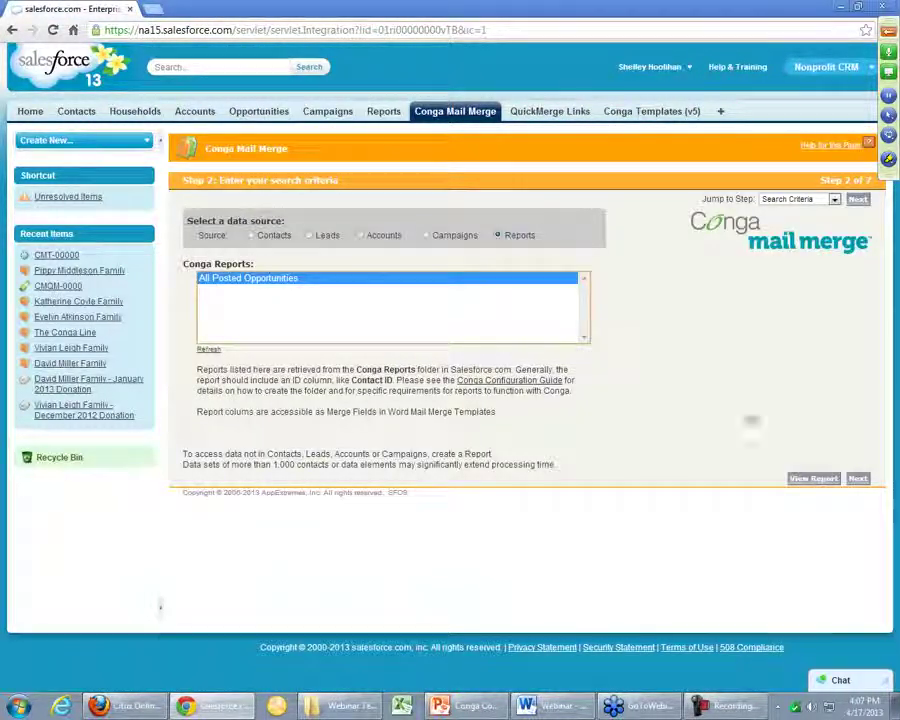
pyautogui.click(857, 478)
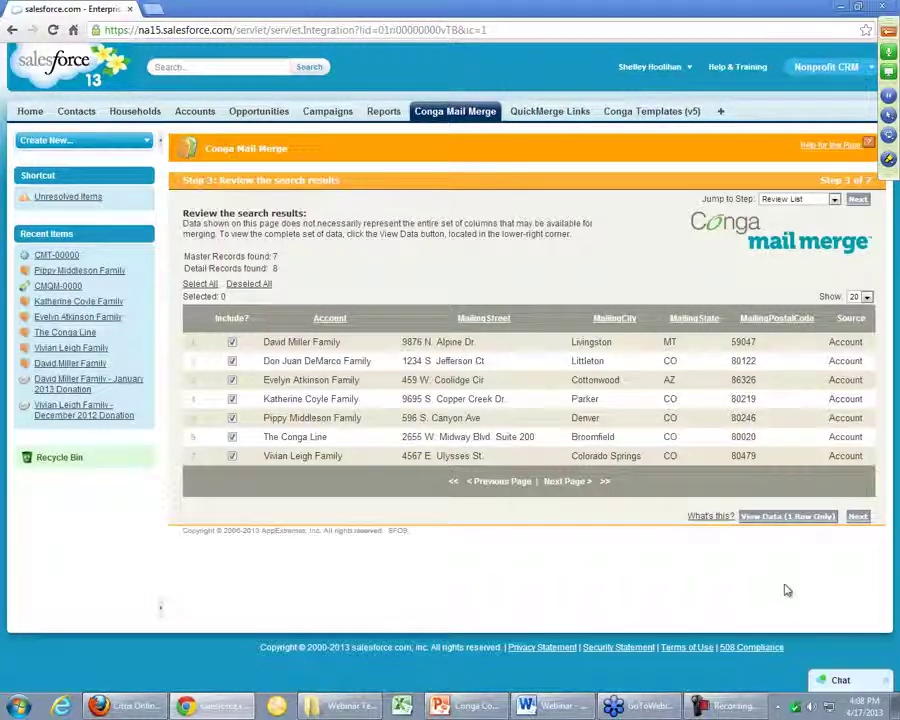
# Step: Generate the one-row View Data workbook and show it maximized in Excel on the Master sheet
pyautogui.click(783, 518)
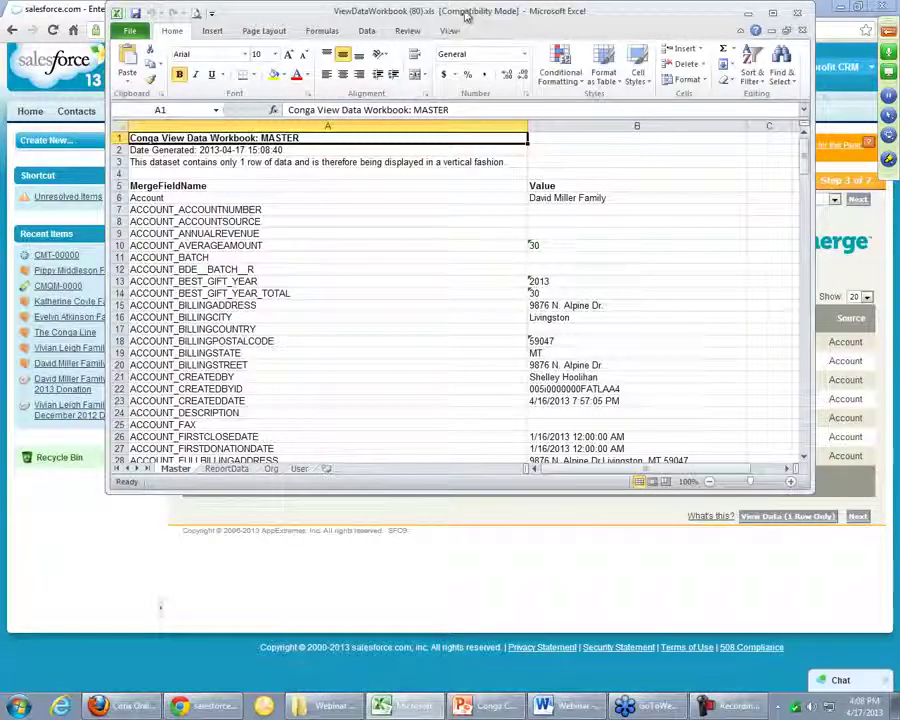
pyautogui.doubleClick(424, 16)
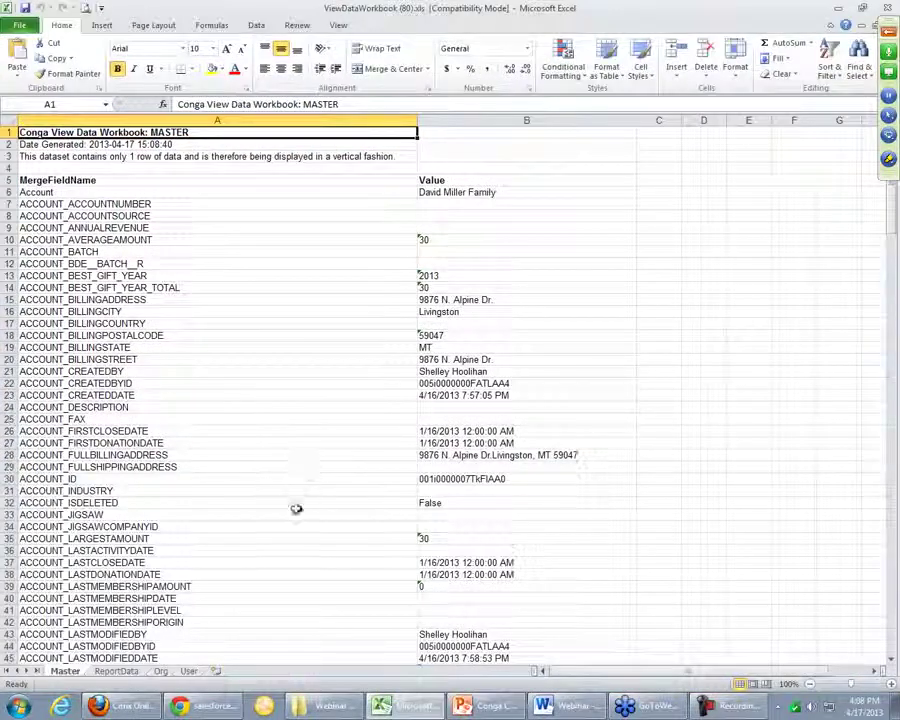
pyautogui.click(292, 527)
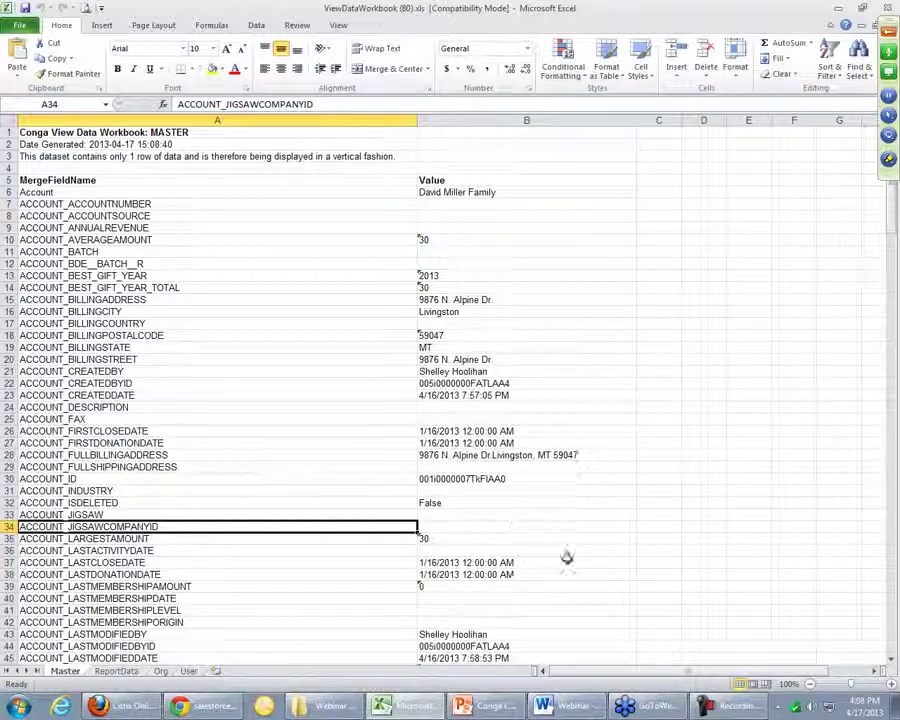
# Step: Switch to the donation acknowledgment template in Word and examine the account name, billing street and billing city merge fields
pyautogui.click(570, 714)
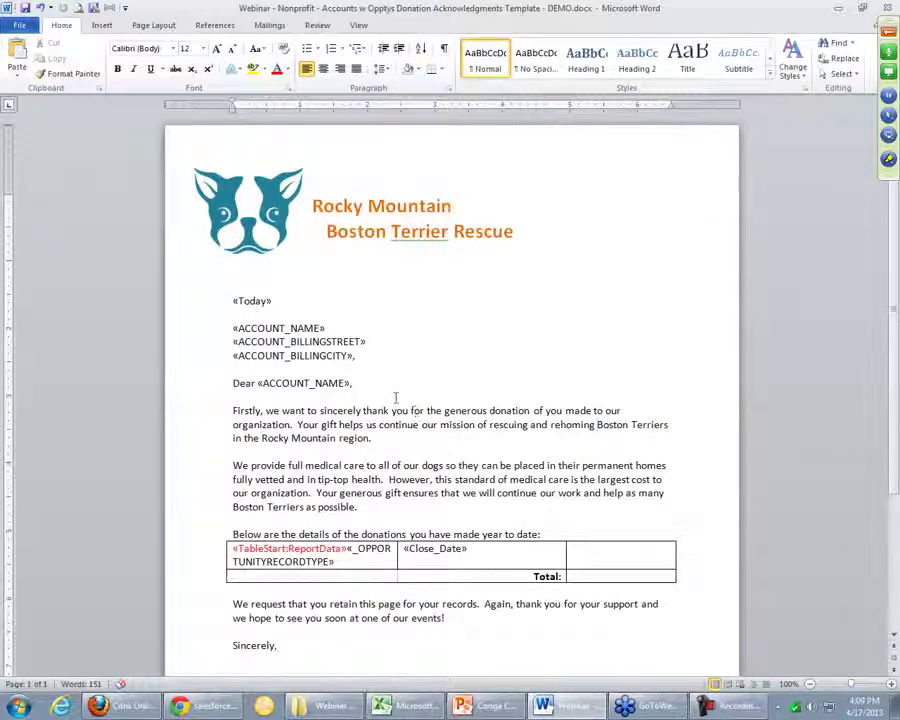
pyautogui.click(297, 326)
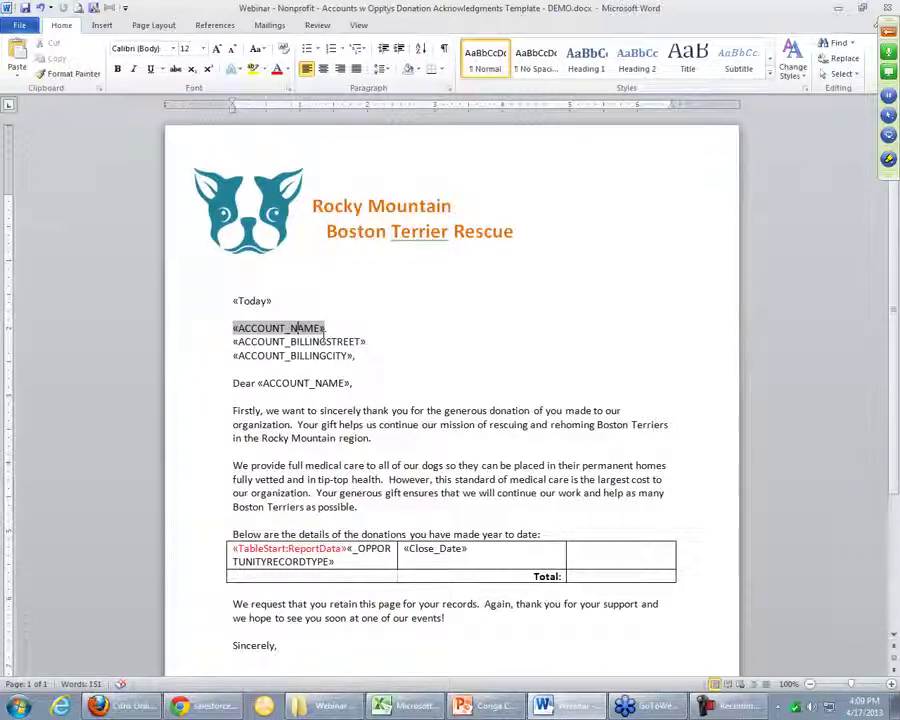
pyautogui.click(301, 340)
pyautogui.click(320, 355)
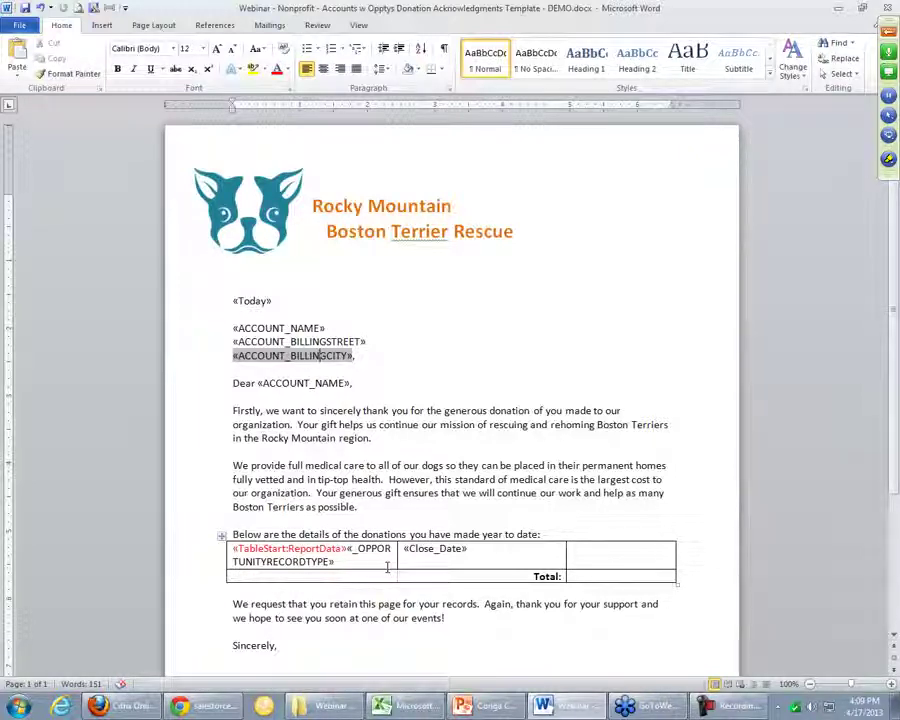
# Step: Shrink the Word window beside the workbook and find the salutation's ACCOUNT_NAME field in the workbook's merge field list
pyautogui.doubleClick(458, 16)
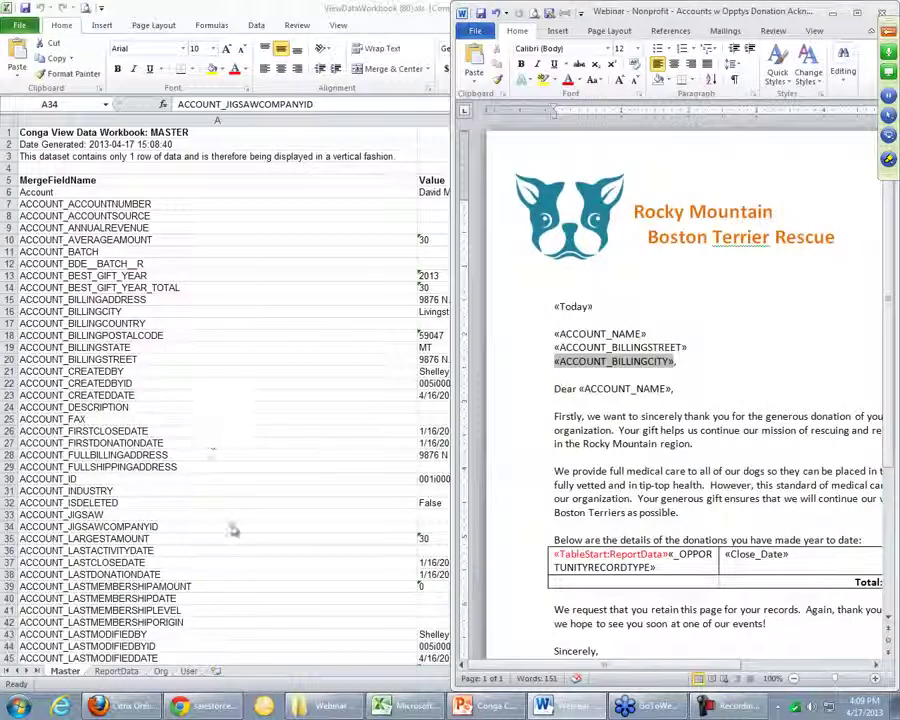
pyautogui.click(616, 389)
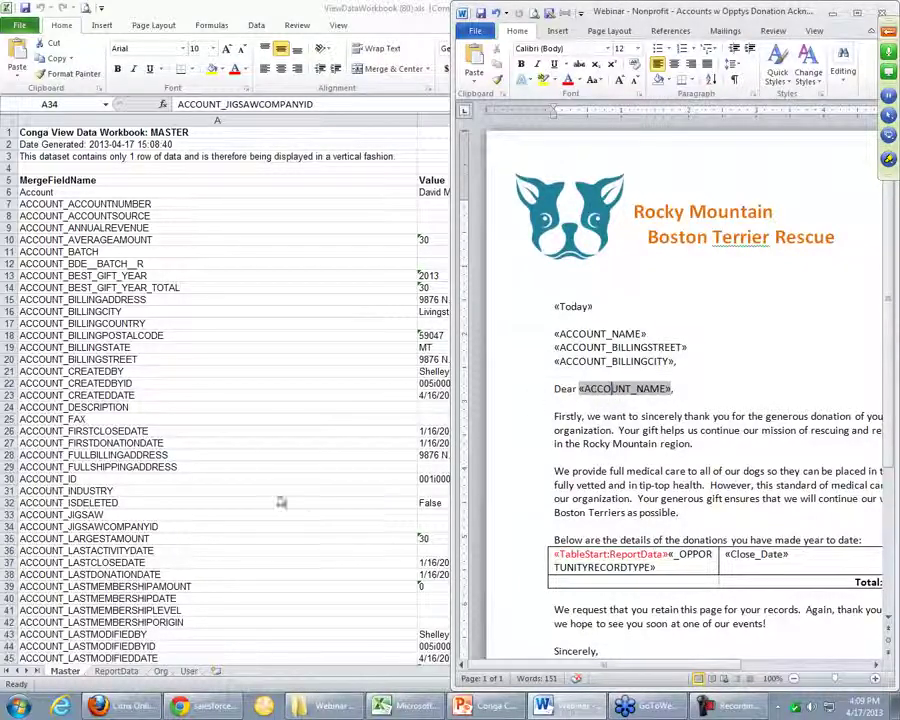
pyautogui.hotkey('alt', 'Tab')
pyautogui.scroll(-5, 255, 476)
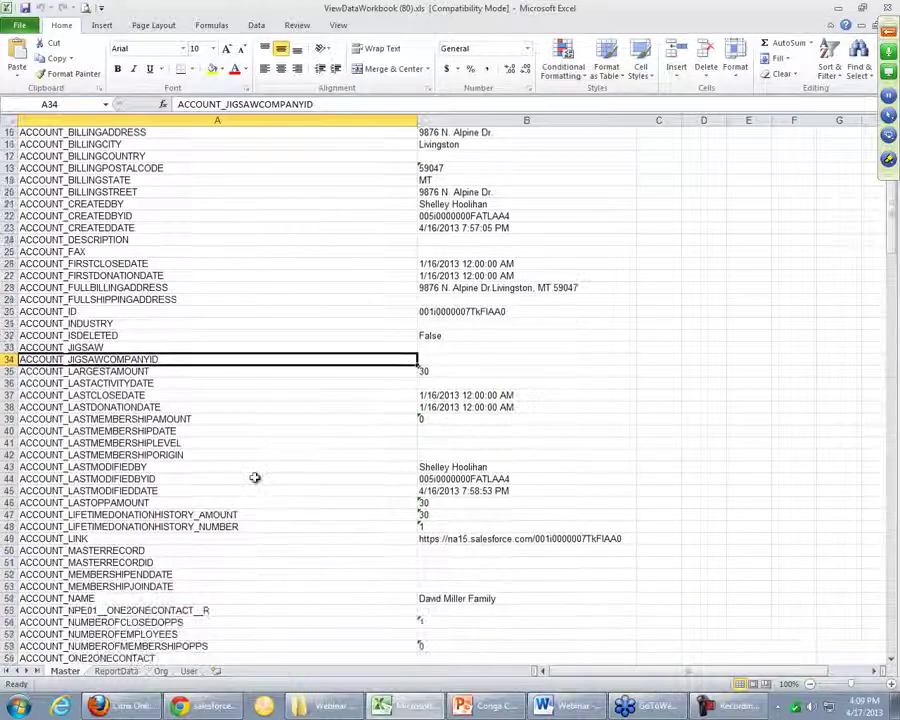
pyautogui.click(87, 597)
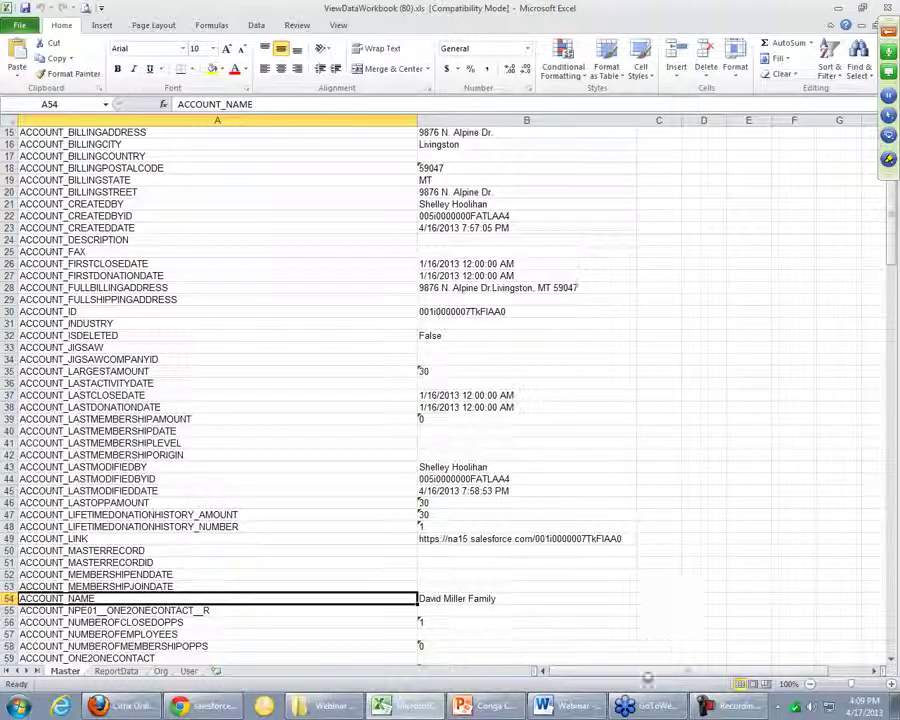
pyautogui.hotkey('alt', 'Tab')
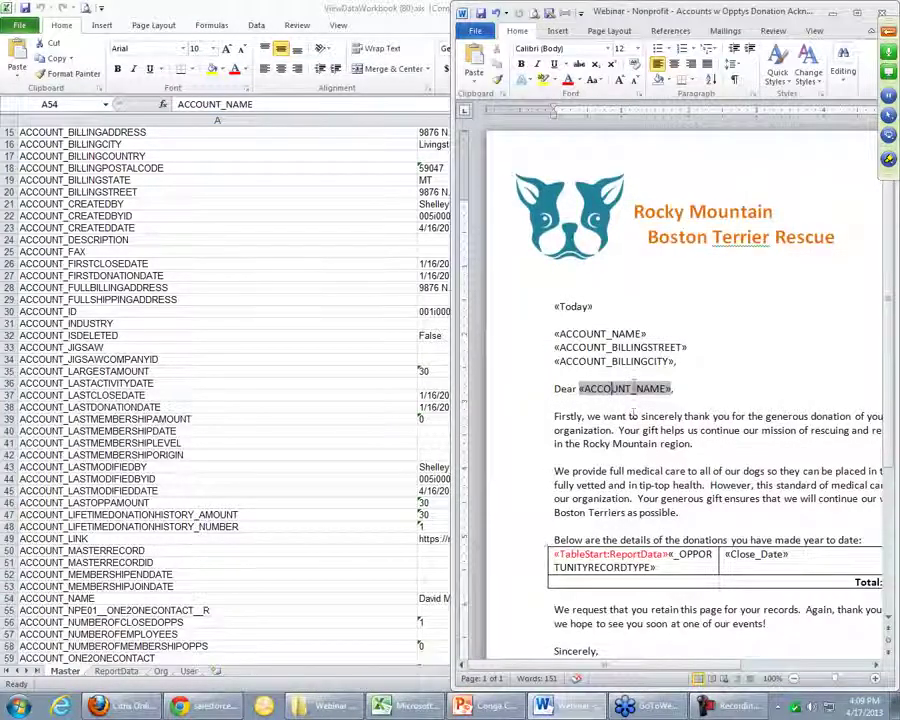
# Step: Place the insertion point after the billing city field and its comma, and widen the Word window
pyautogui.click(686, 389)
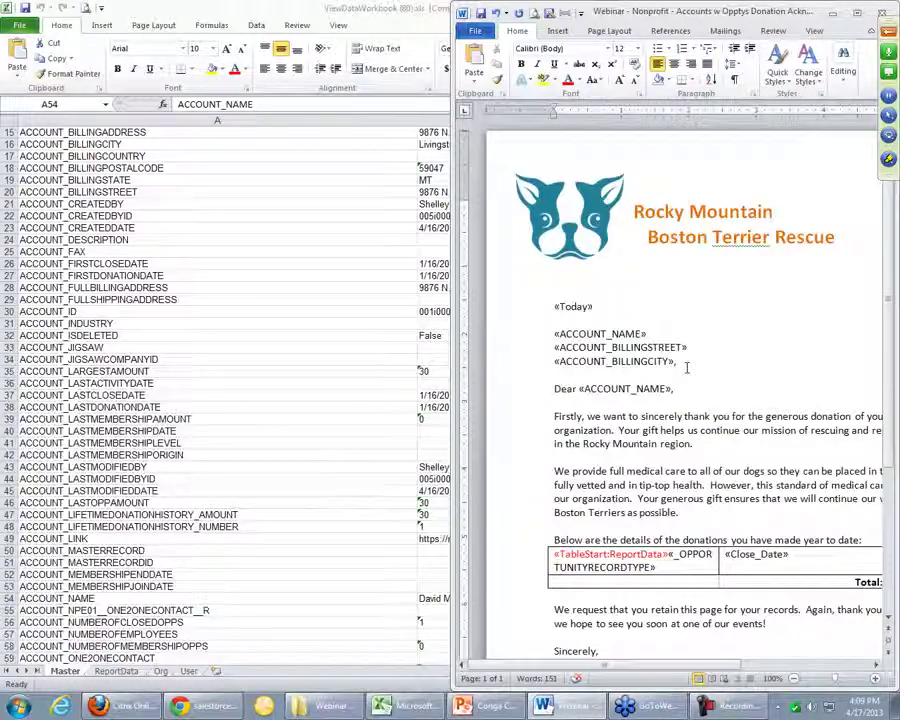
pyautogui.click(686, 362)
pyautogui.write(',')
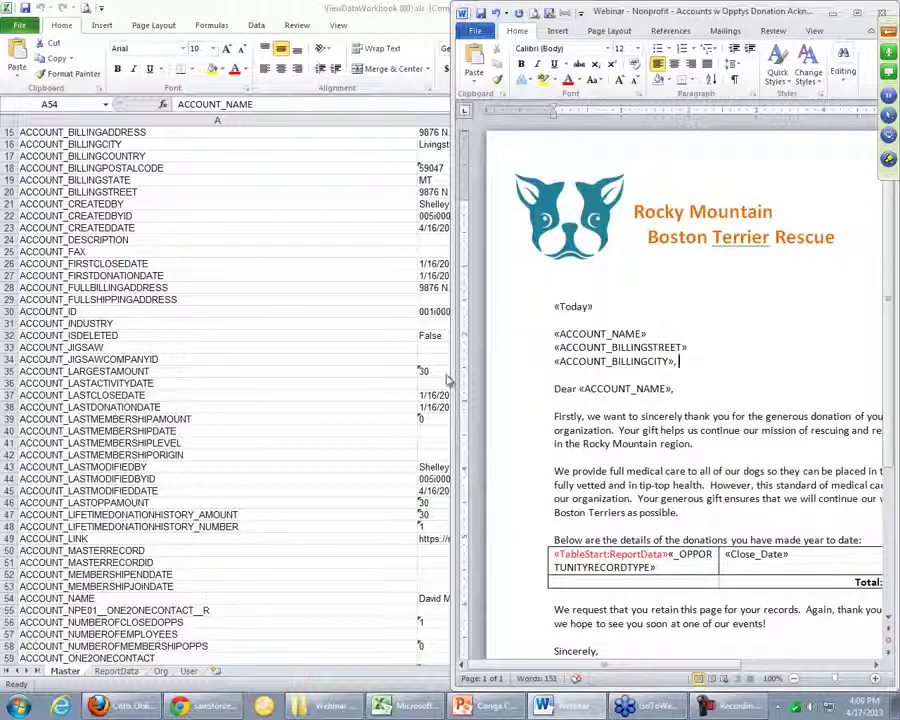
pyautogui.moveTo(450, 376); pyautogui.dragTo(346, 418)
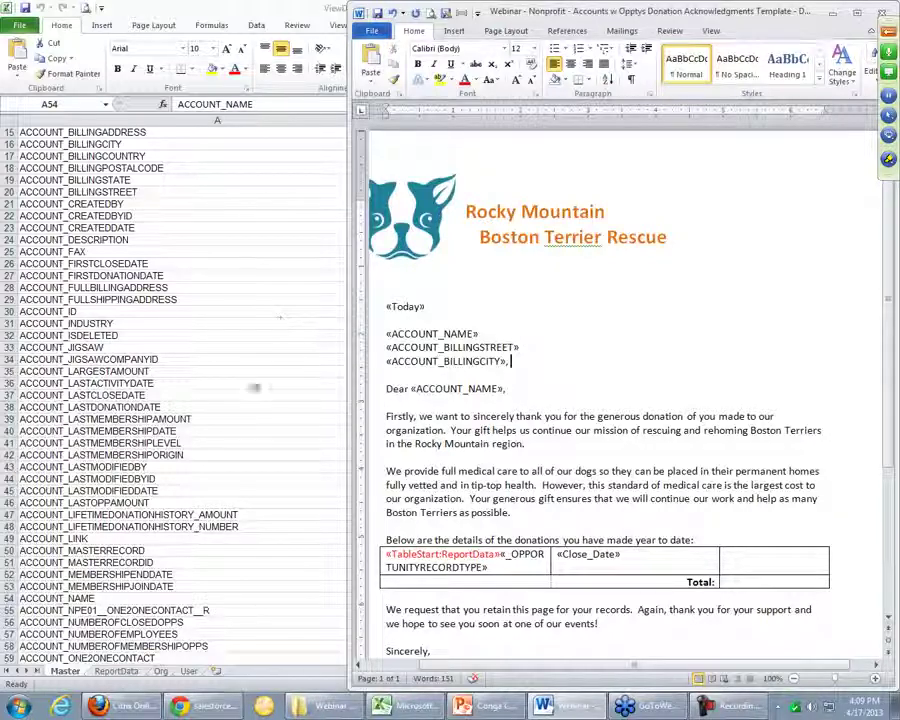
# Step: Copy the ACCOUNT_BILLINGSTATE merge field name from cell A19 of the Excel workbook
pyautogui.hotkey('alt', 'Tab')
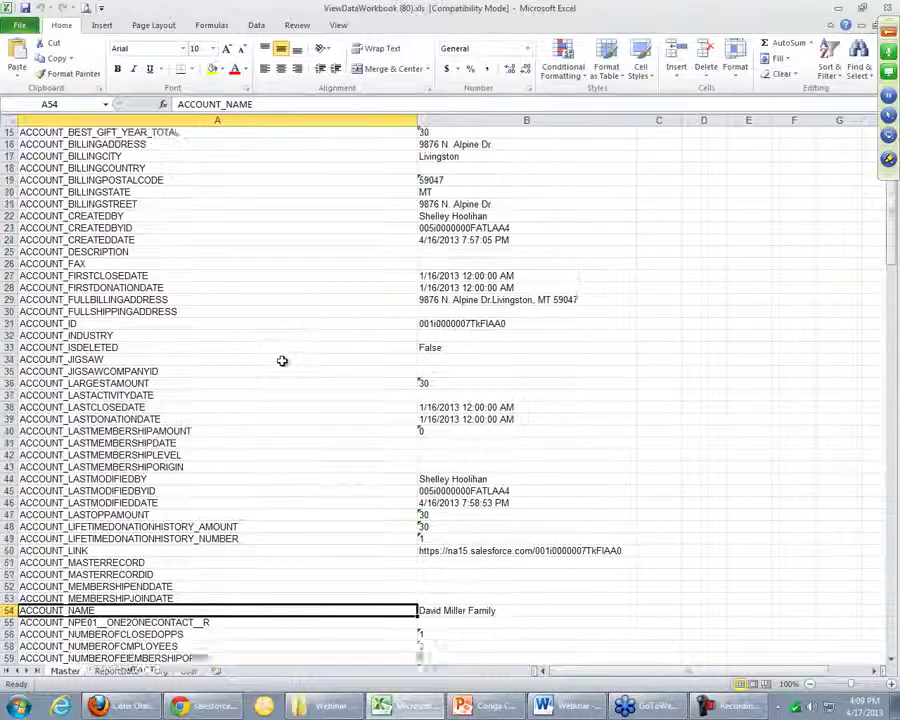
pyautogui.scroll(1, 282, 360)
pyautogui.click(120, 228)
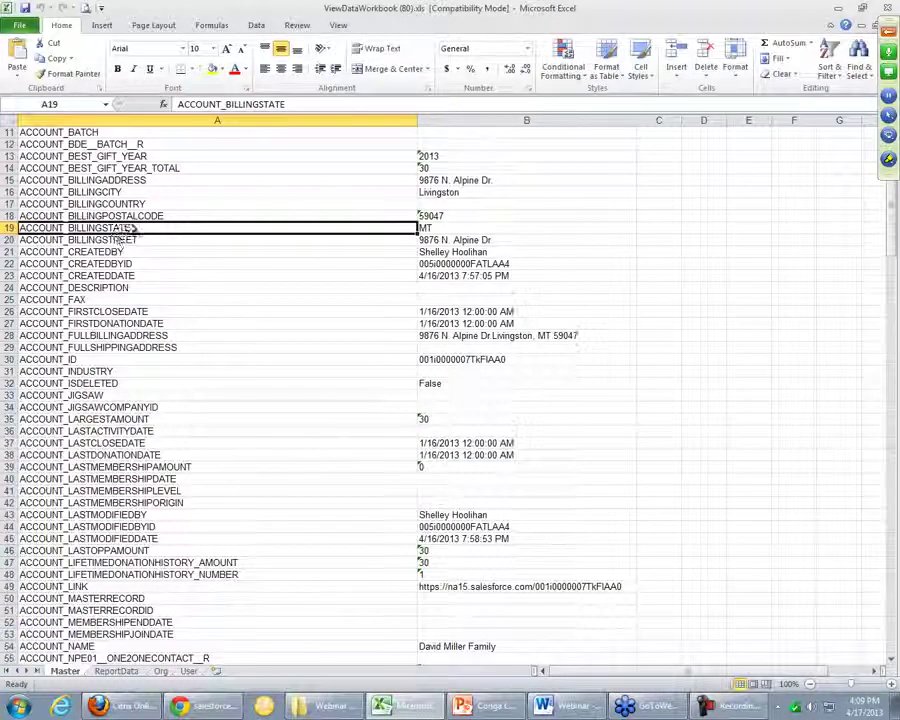
pyautogui.click(299, 106)
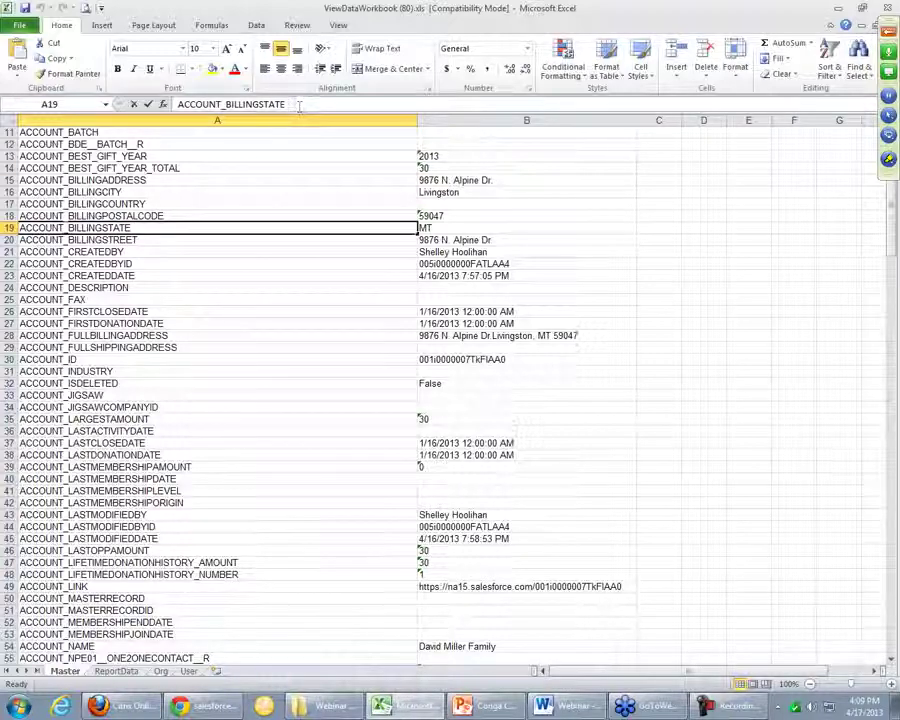
pyautogui.doubleClick(180, 105)
pyautogui.hotkey('ctrl', 'c')
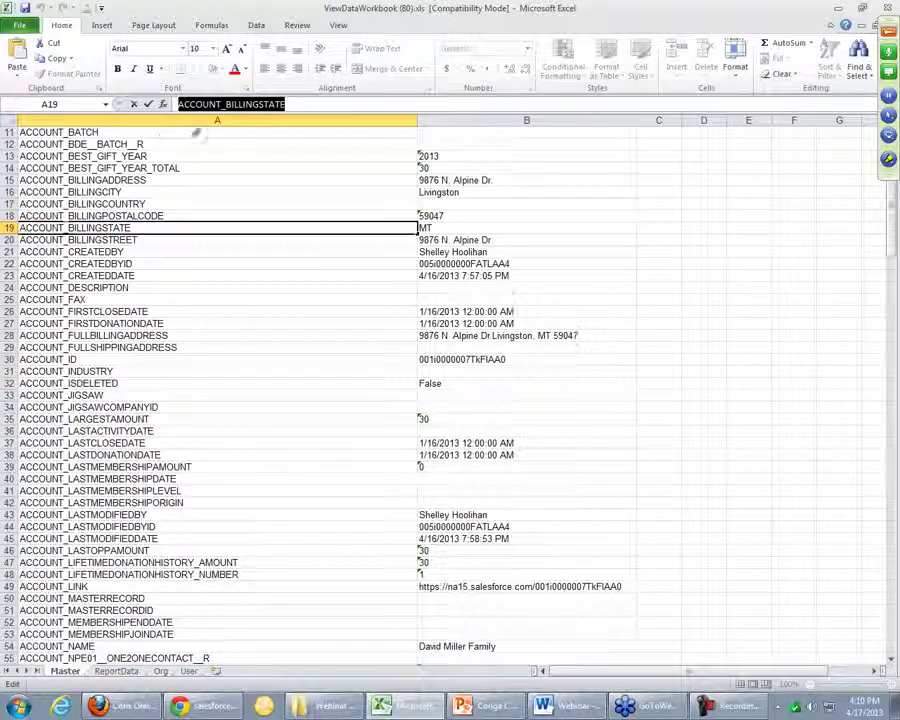
# Step: Switch to the Word template and insert an ACCOUNT_BILLINGSTATE merge field after the billing city's comma
pyautogui.click(545, 708)
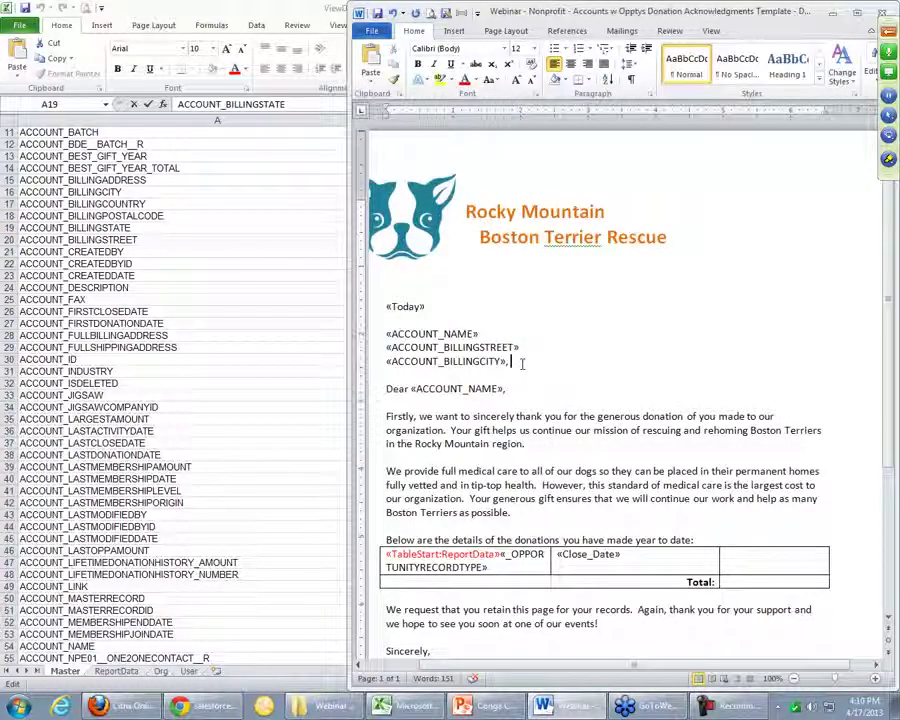
pyautogui.click(455, 32)
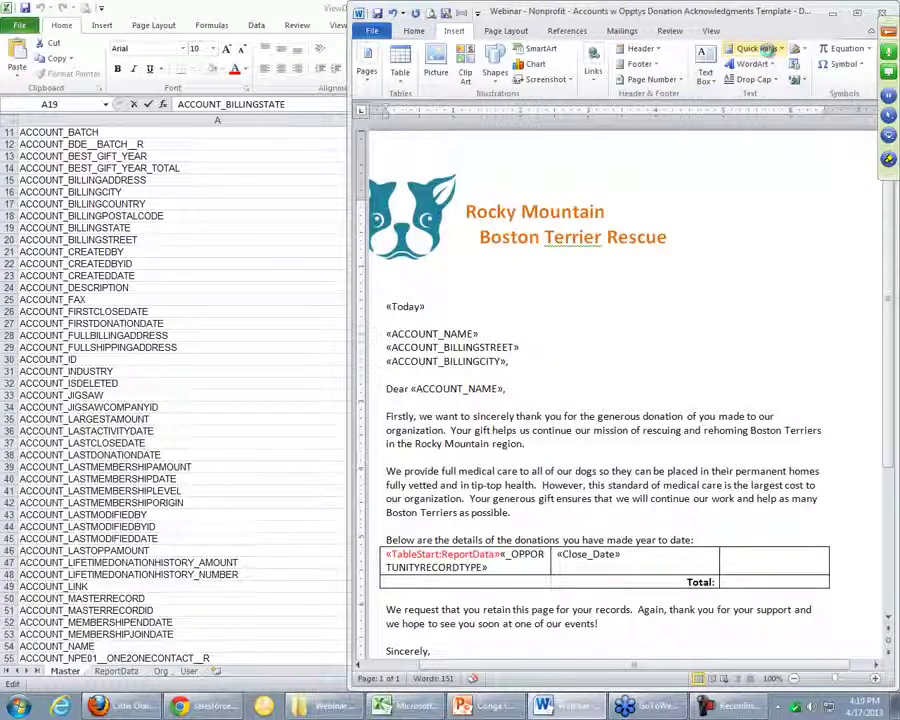
pyautogui.click(768, 49)
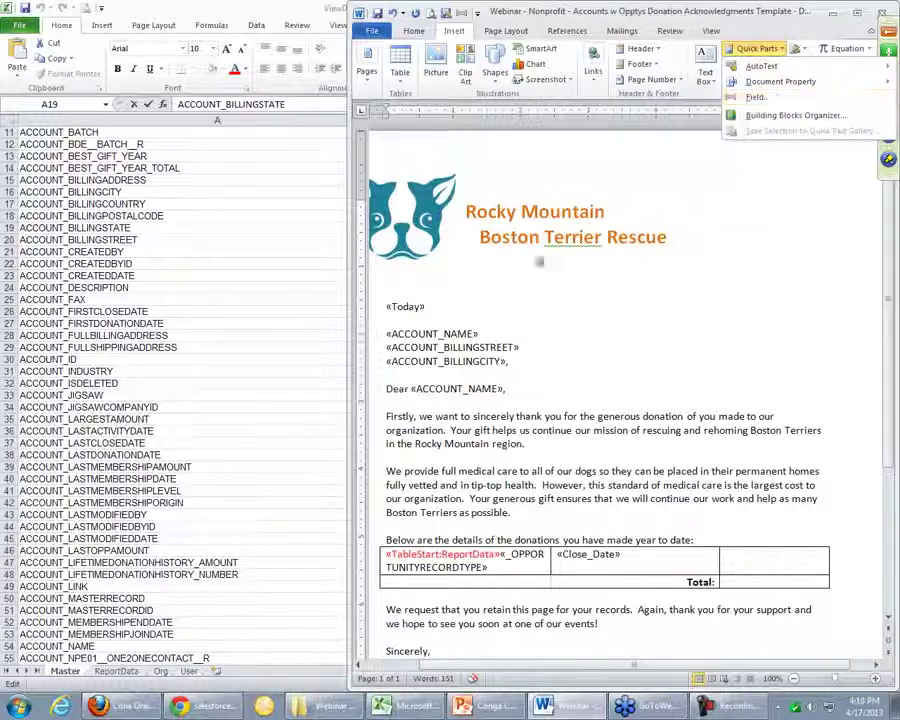
pyautogui.click(535, 363)
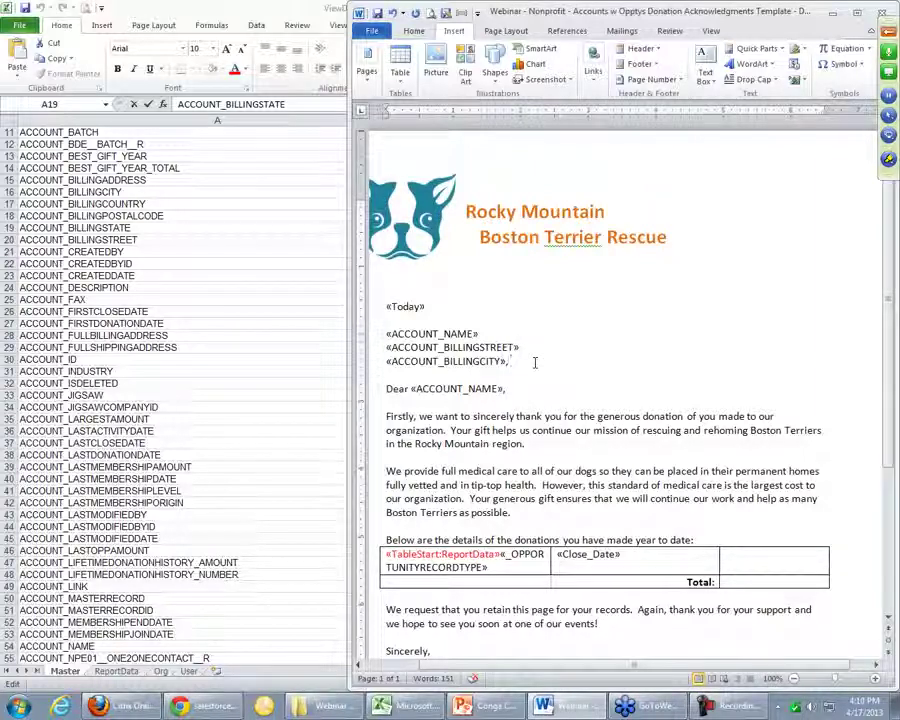
pyautogui.hotkey('alt', 'i')
pyautogui.press('f')
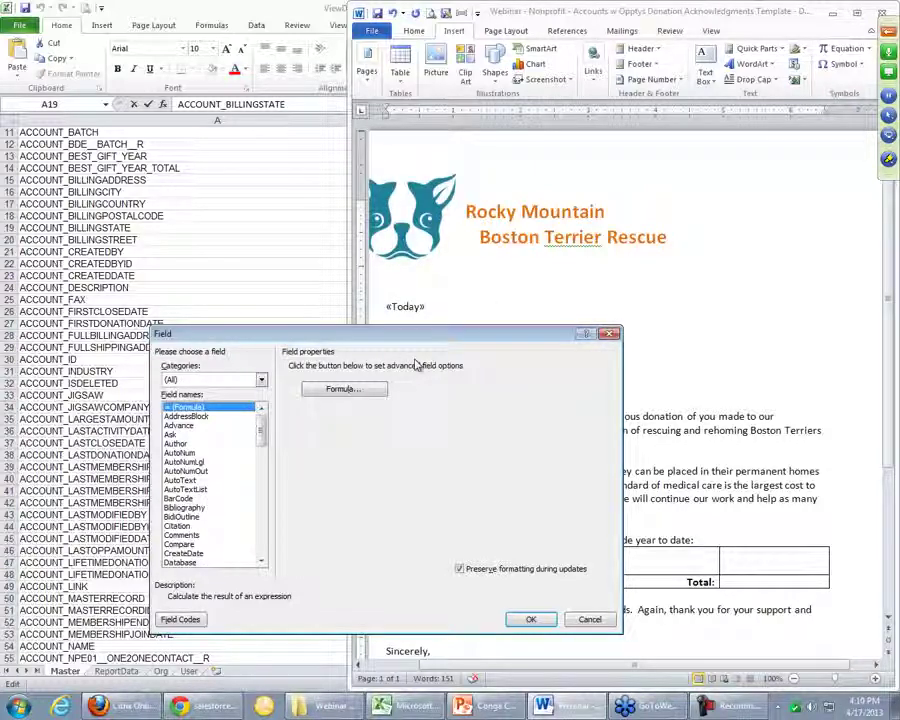
pyautogui.write('me')
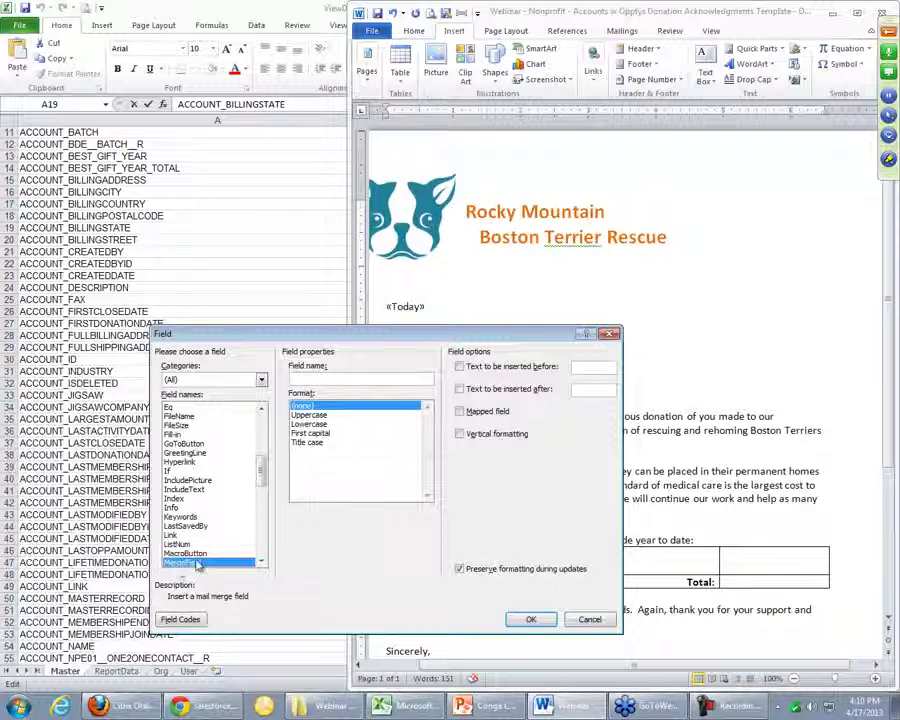
pyautogui.click(366, 378)
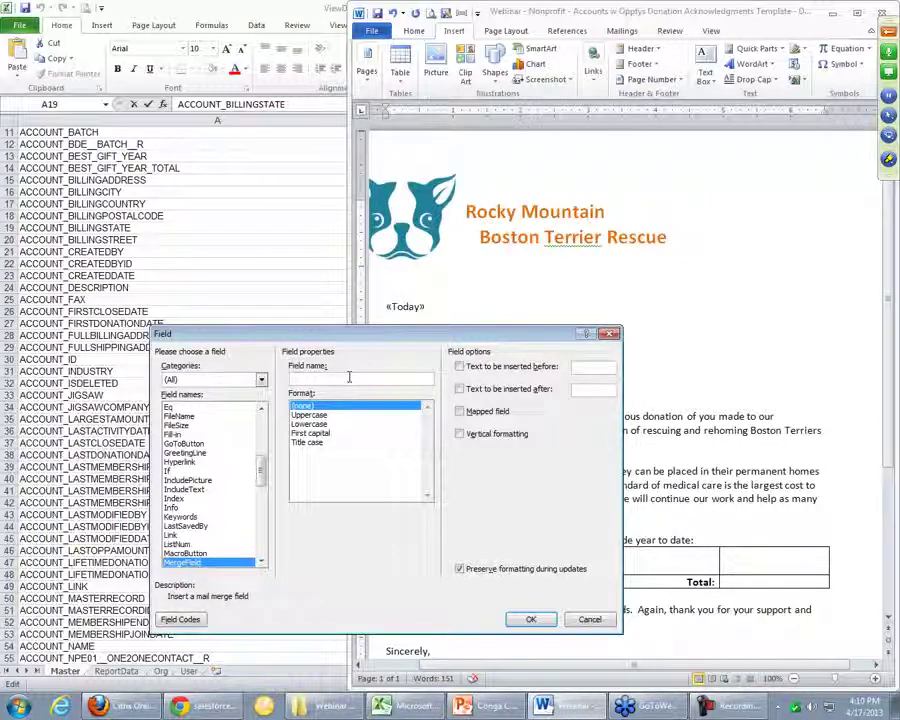
pyautogui.hotkey('ctrl', 'v')
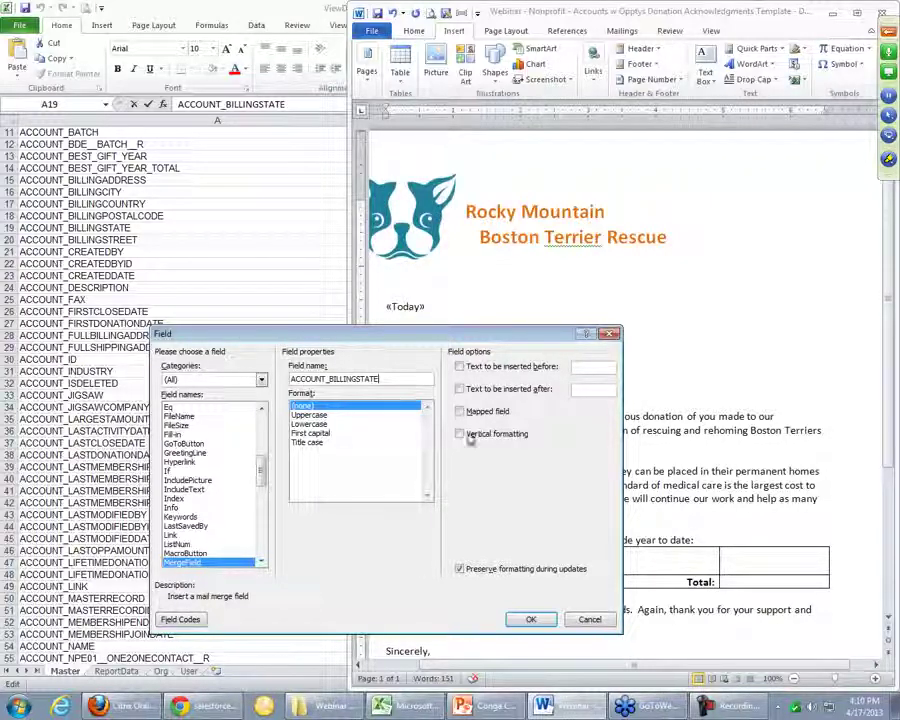
pyautogui.click(529, 618)
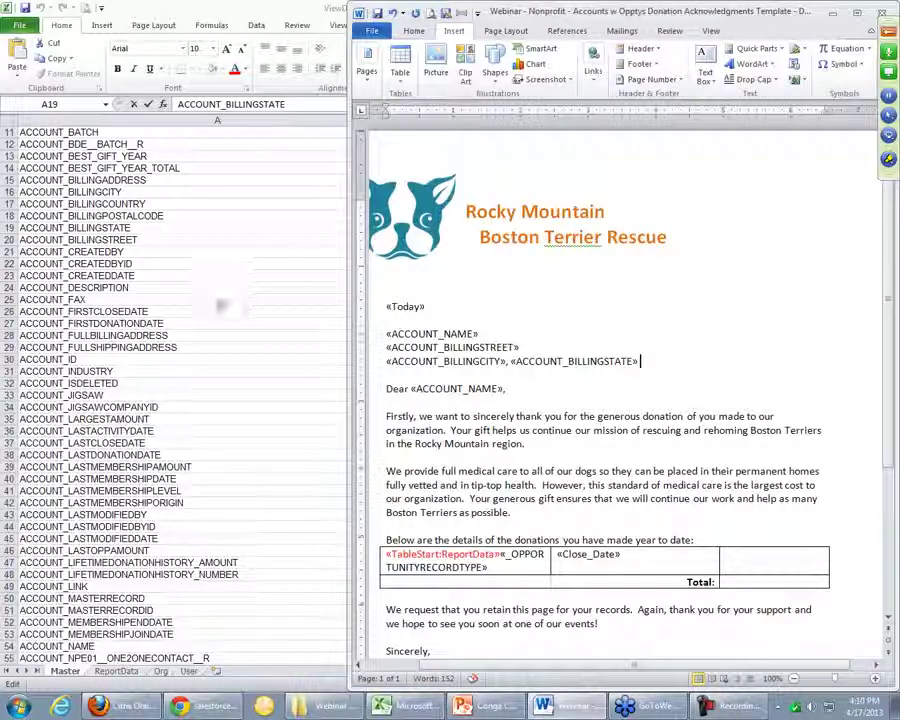
# Step: Switch to the Excel workbook and copy the ACCOUNT_BILLINGPOSTALCODE field name from cell A18
pyautogui.press('super+Up')
pyautogui.click(112, 217)
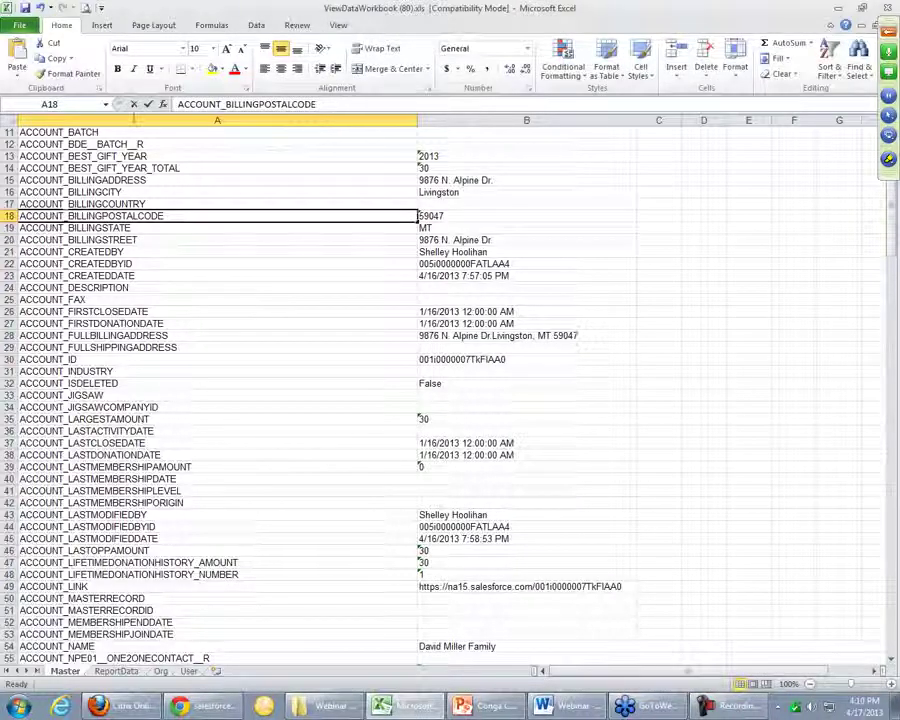
pyautogui.moveTo(178, 104); pyautogui.dragTo(316, 104)
pyautogui.hotkey('ctrl', 'c')
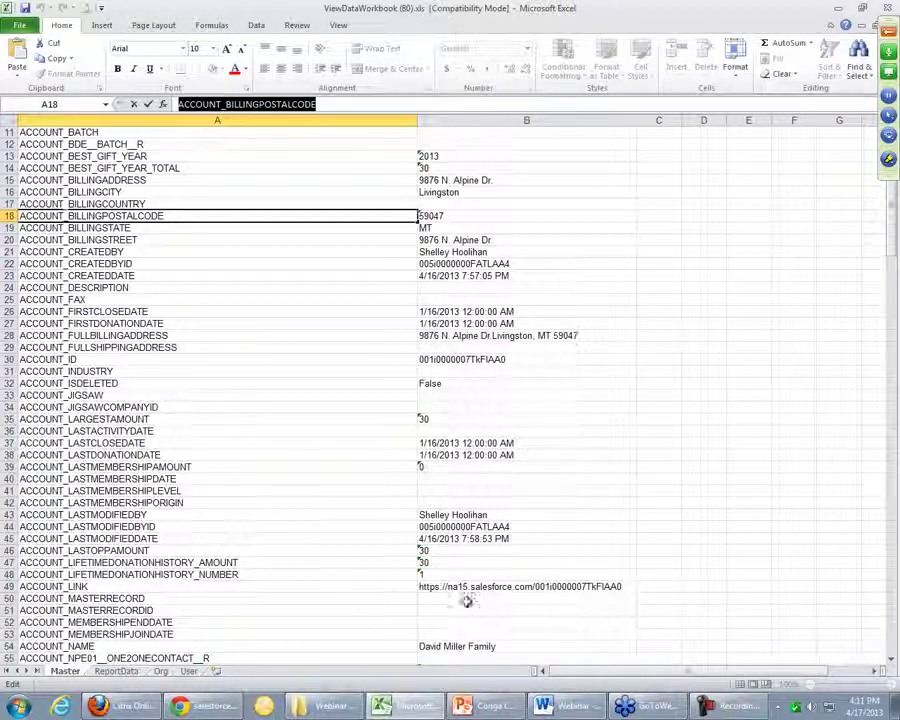
pyautogui.press('Escape')
# Step: Return to the Word template and insert an ACCOUNT_BILLINGPOSTALCODE merge field after the billing state field
pyautogui.press('super+Left')
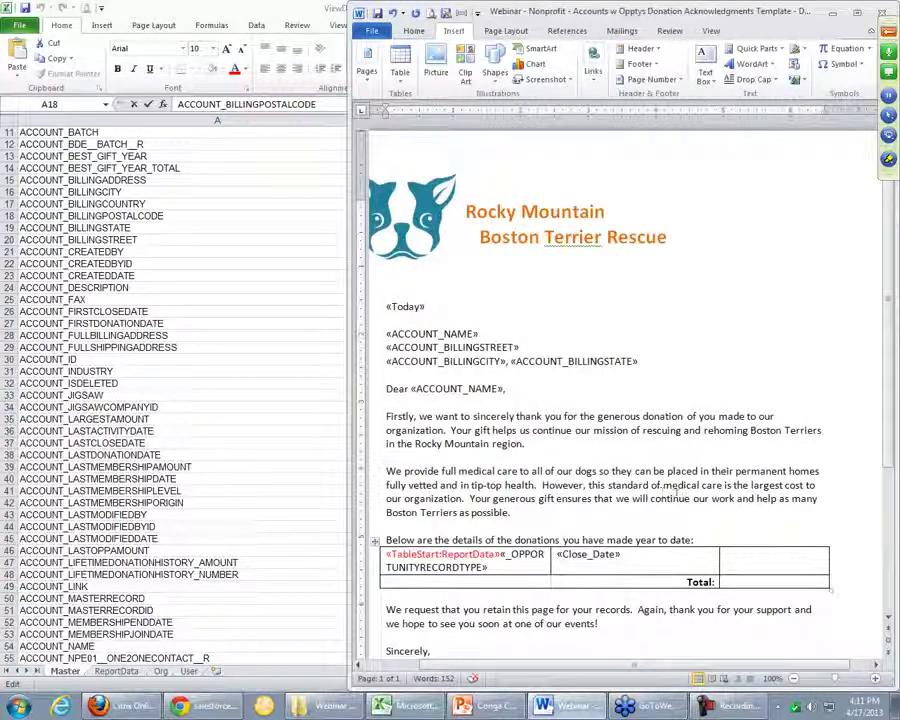
pyautogui.hotkey('alt', 'i')
pyautogui.press('f')
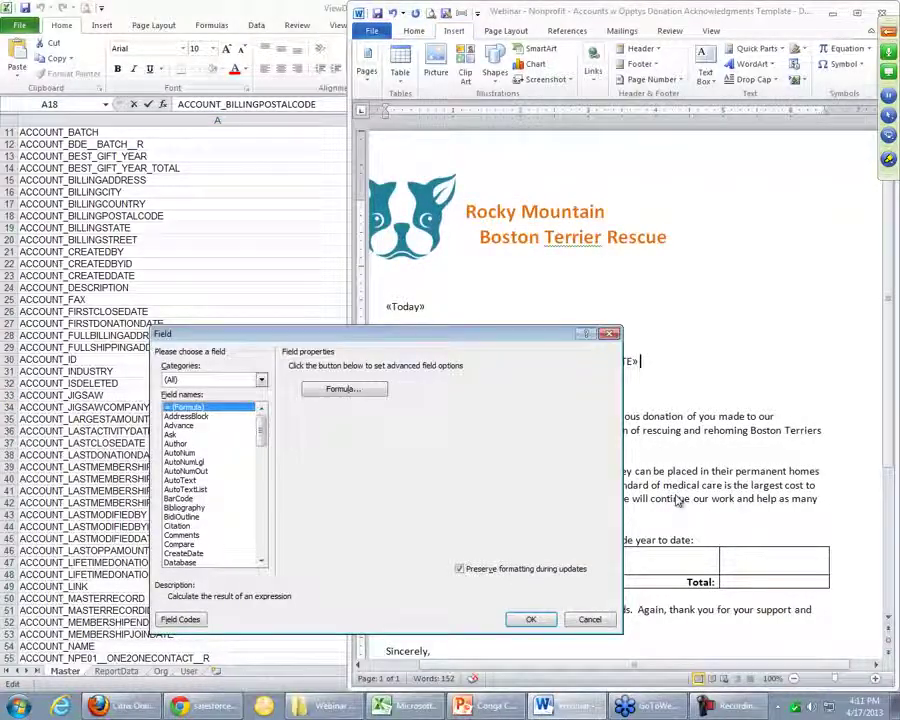
pyautogui.press('m')
pyautogui.press('m')
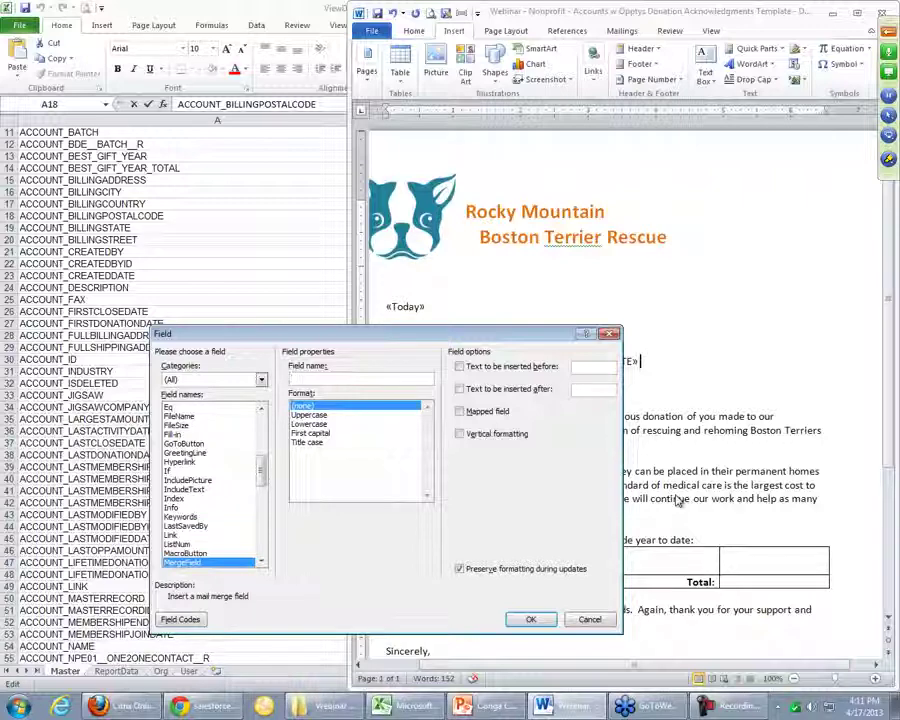
pyautogui.hotkey('ctrl', 'v')
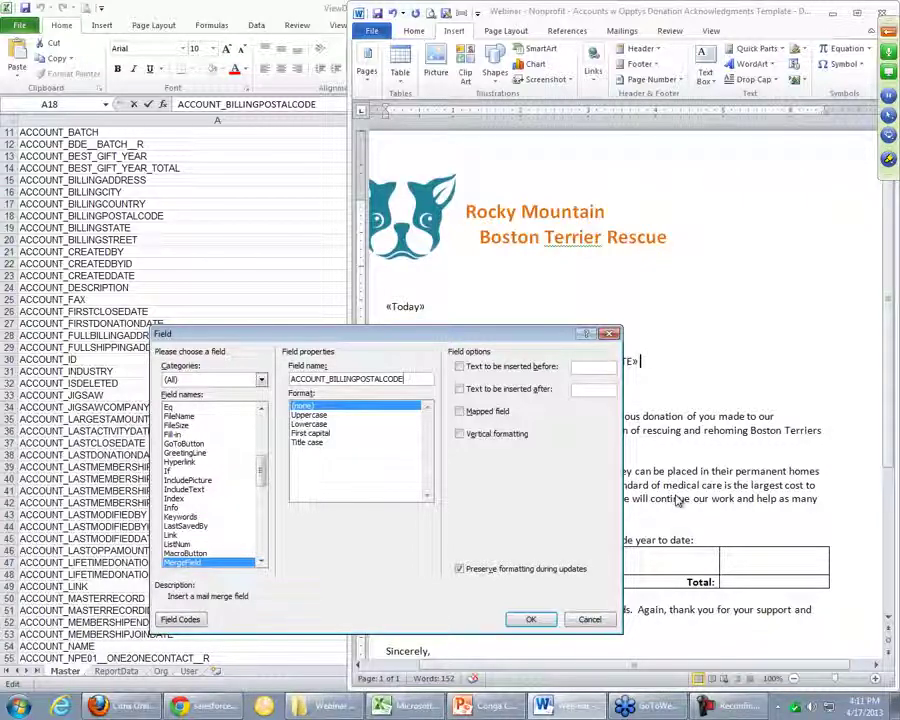
pyautogui.press('Return')
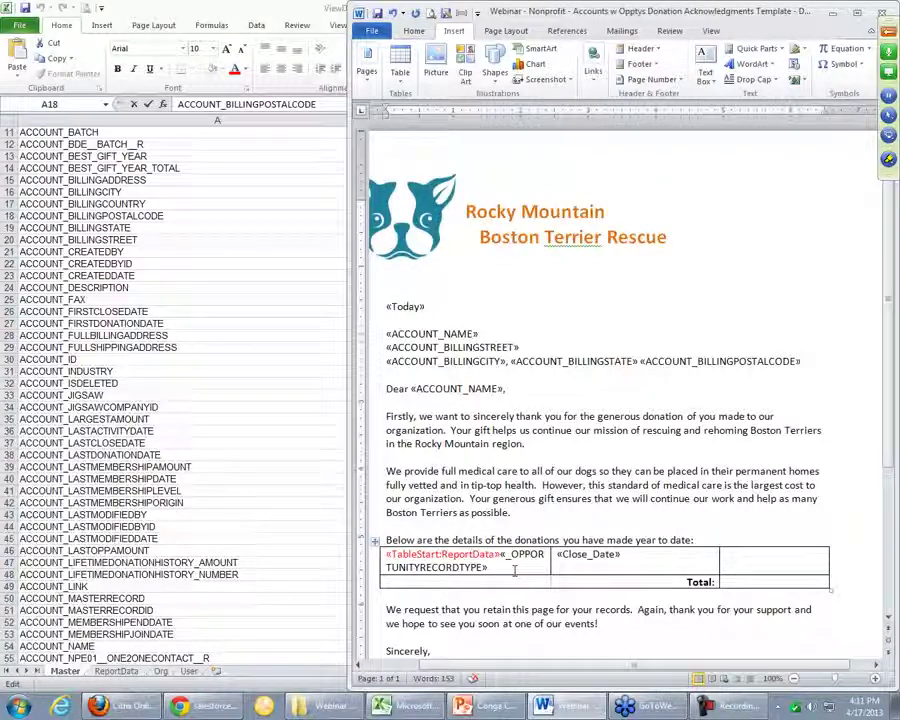
# Step: Switch to the Excel workbook and examine the report's column names on the ReportData sheet
pyautogui.click(640, 557)
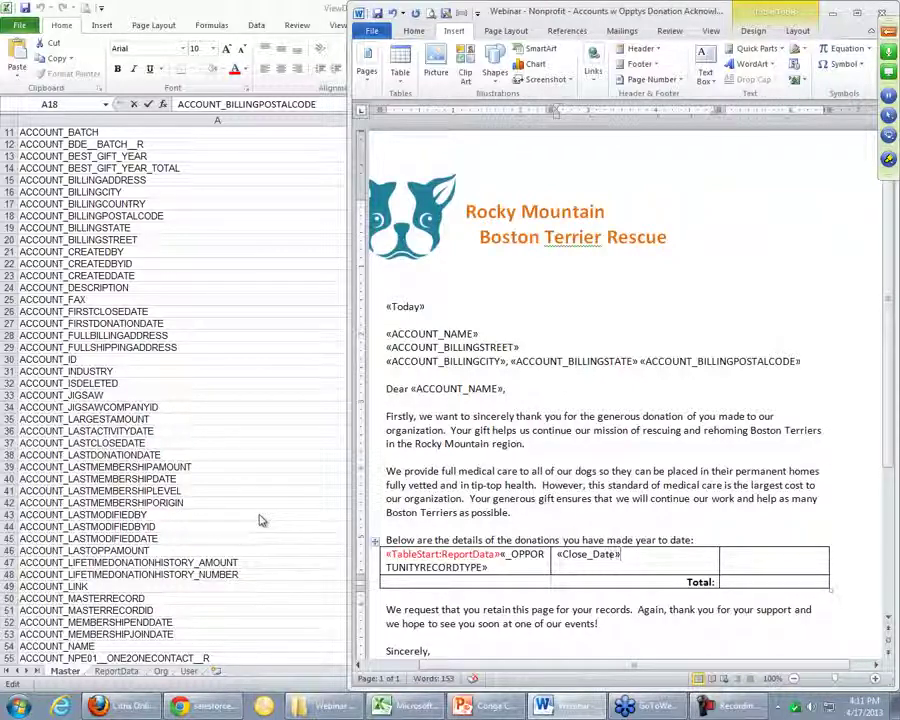
pyautogui.hotkey('alt', 'Tab')
pyautogui.press('super+Up')
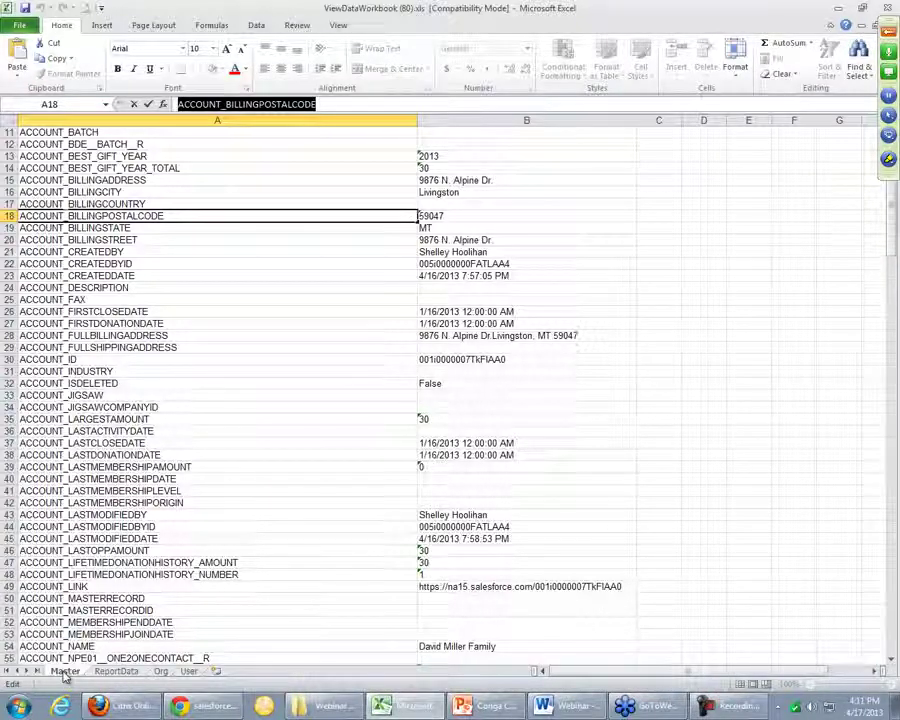
pyautogui.click(116, 671)
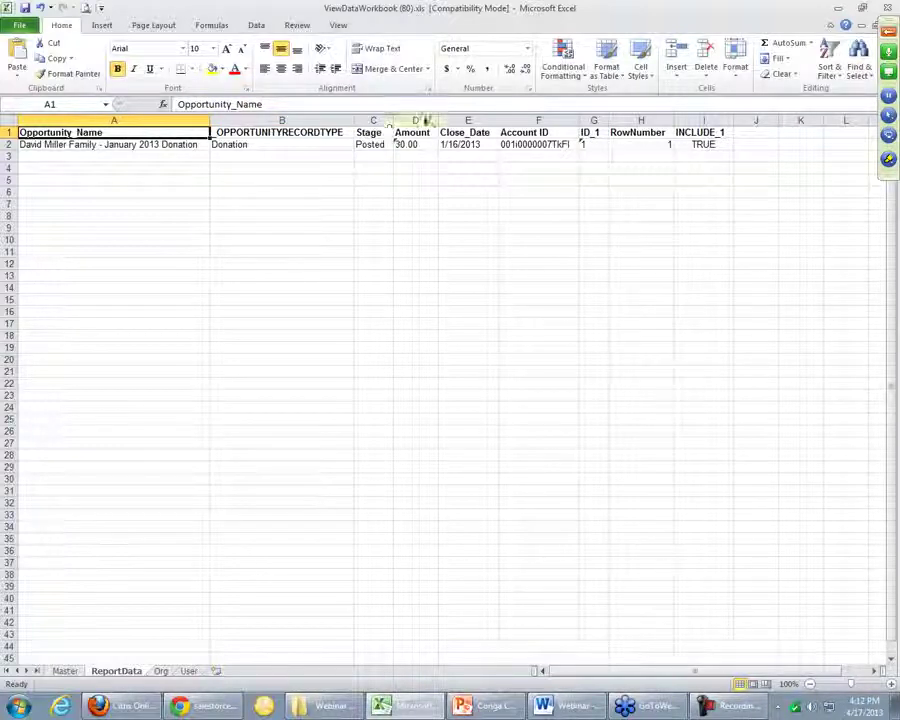
pyautogui.click(318, 277)
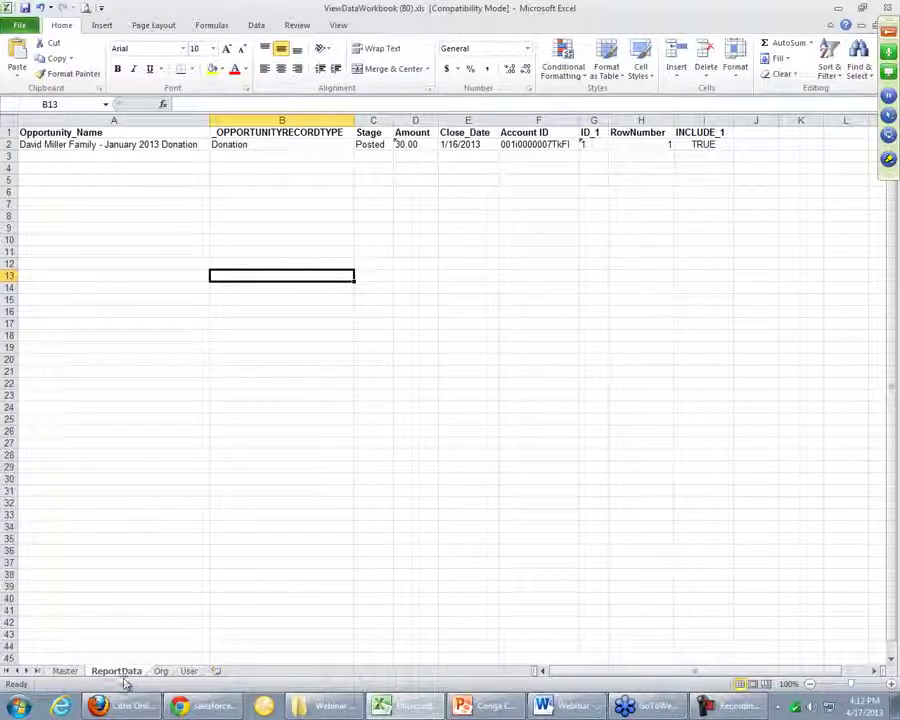
# Step: Return to Word, inspect the _OPPORTUNITYRECORDTYPE field in the donations table, and place the insertion point in that row's empty last cell
pyautogui.click(595, 709)
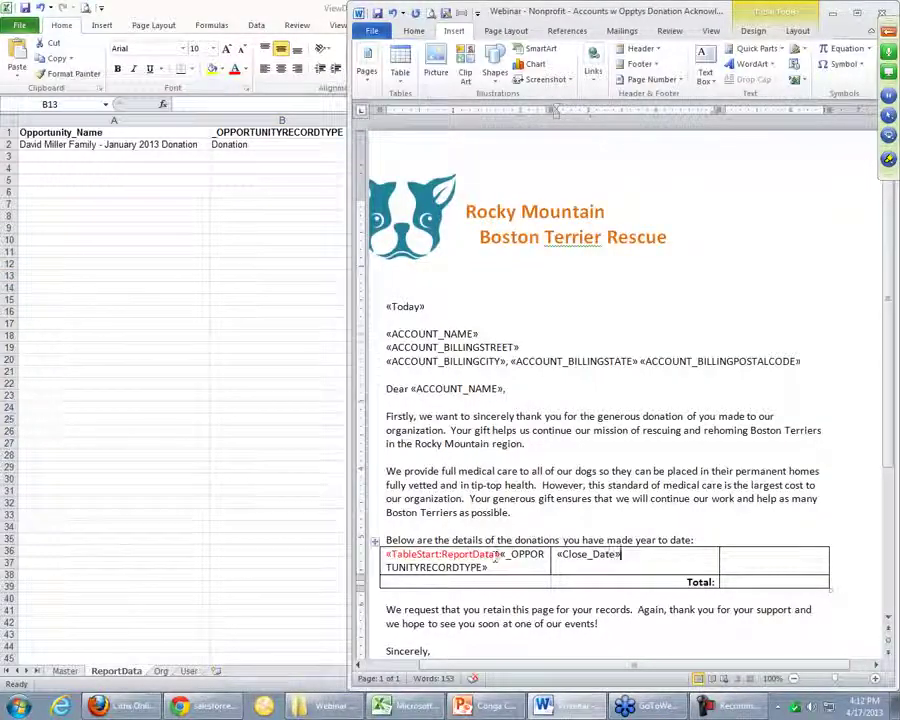
pyautogui.click(501, 555)
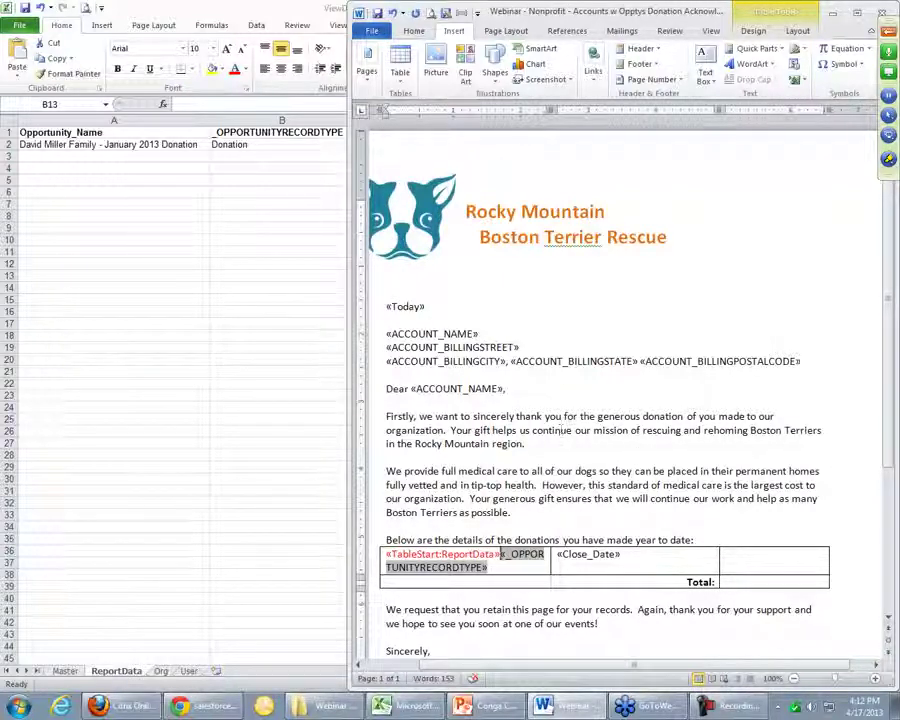
pyautogui.click(519, 566)
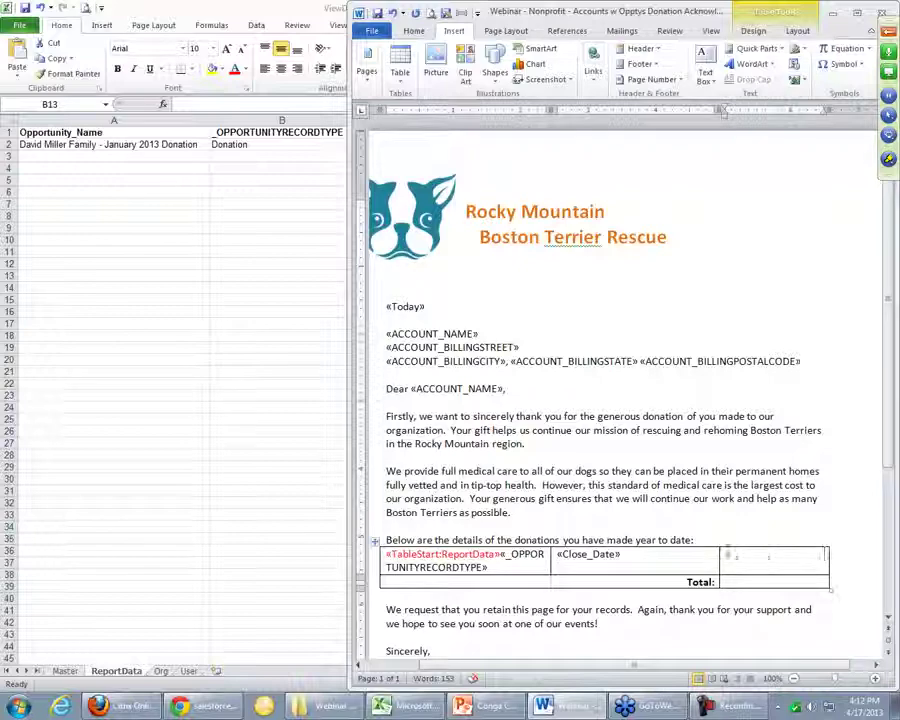
# Step: Switch to the Excel workbook and copy the Amount column name from cell D1 of the ReportData sheet
pyautogui.hotkey('alt', 'Tab')
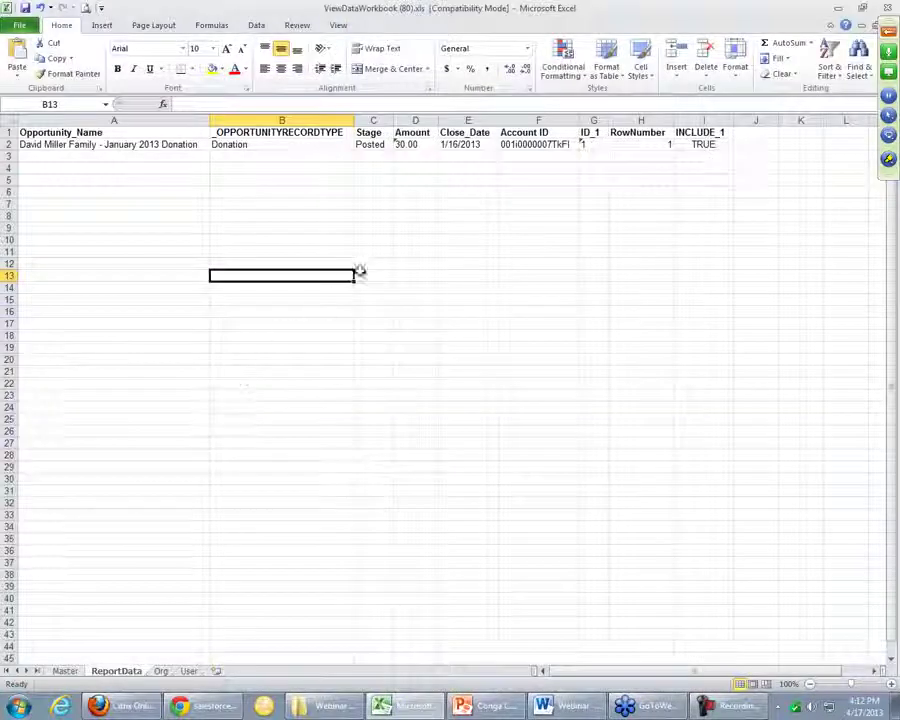
pyautogui.click(414, 134)
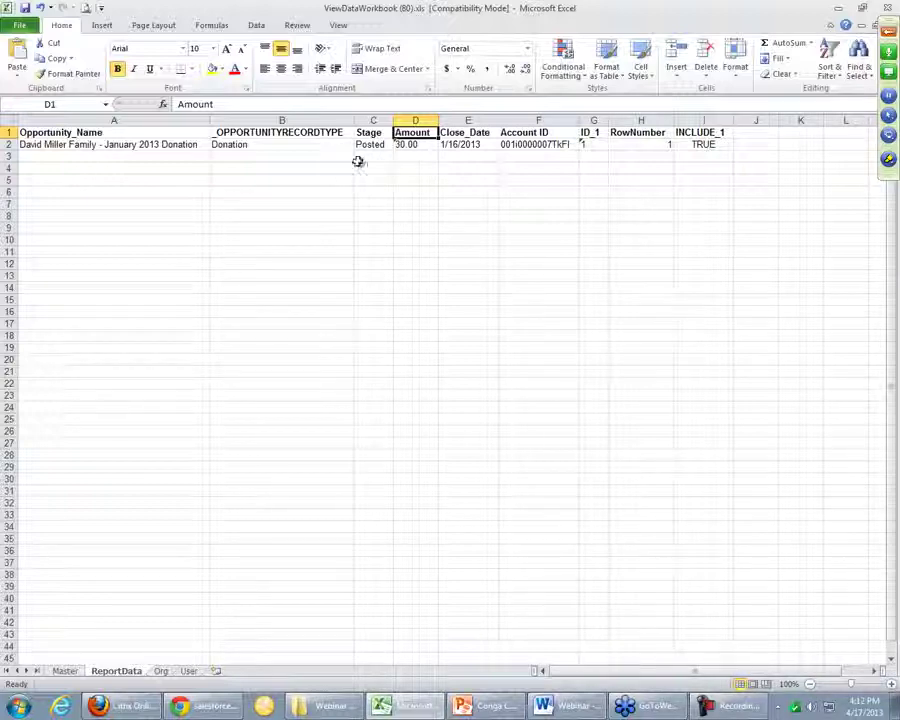
pyautogui.doubleClick(232, 104)
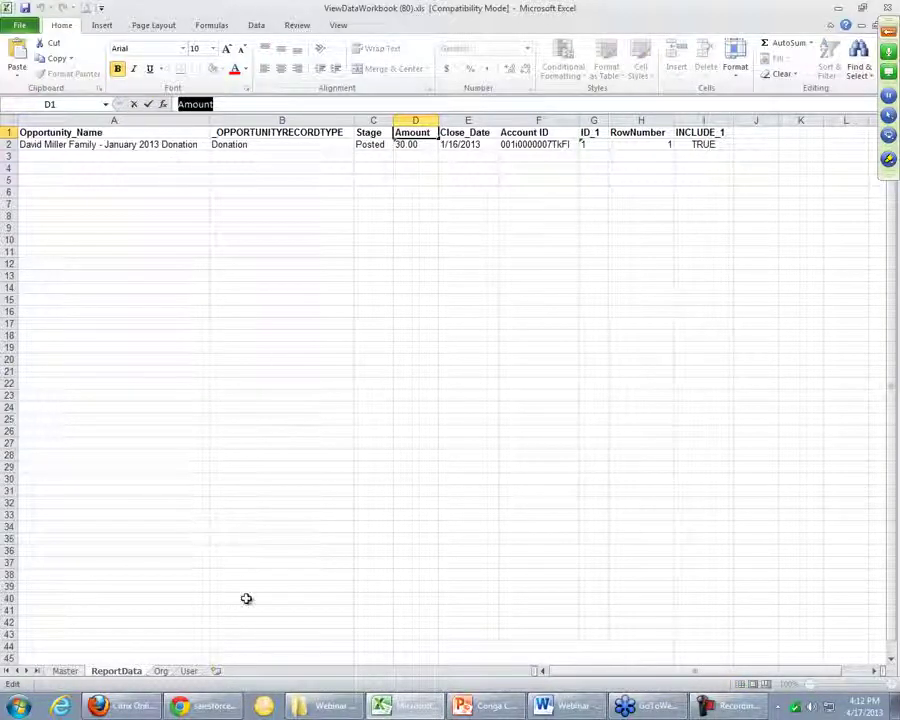
# Step: Return to Word and insert an Amount merge field in the donation row's empty last cell
pyautogui.click(543, 706)
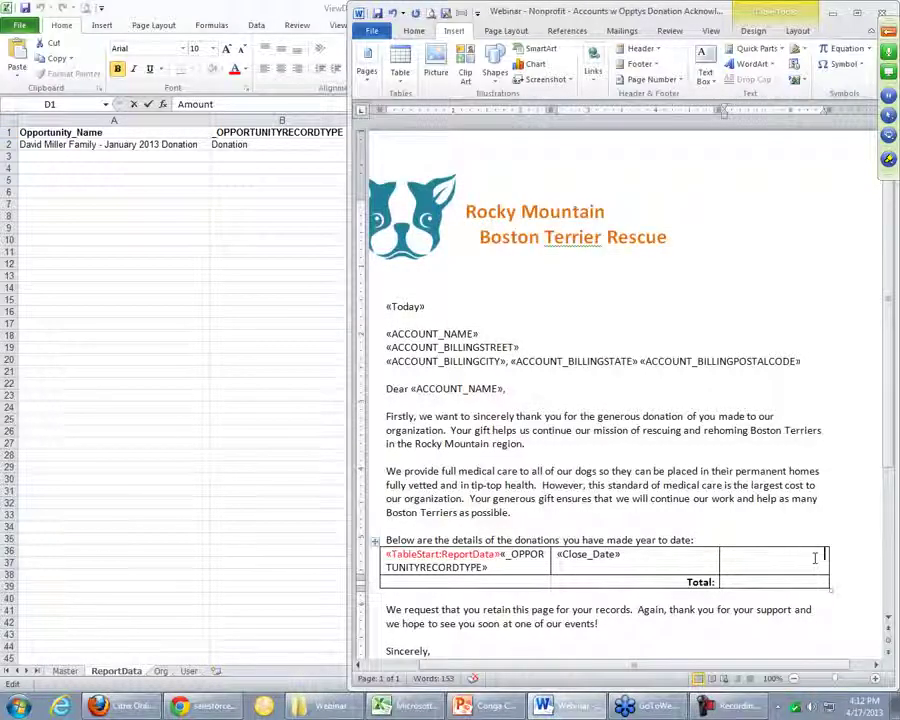
pyautogui.hotkey('alt', 'i')
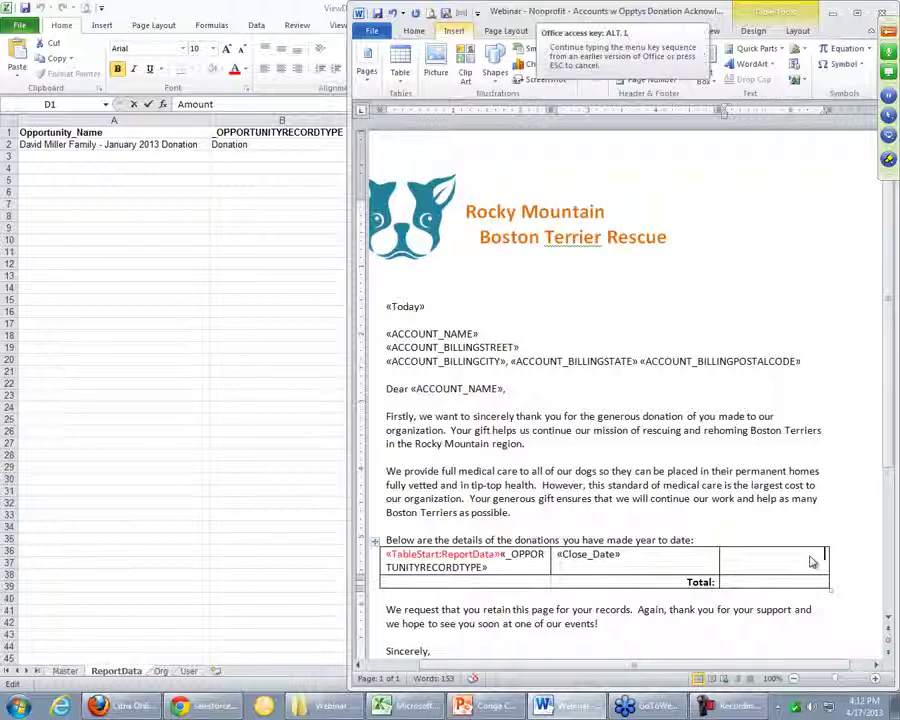
pyautogui.write('fme')
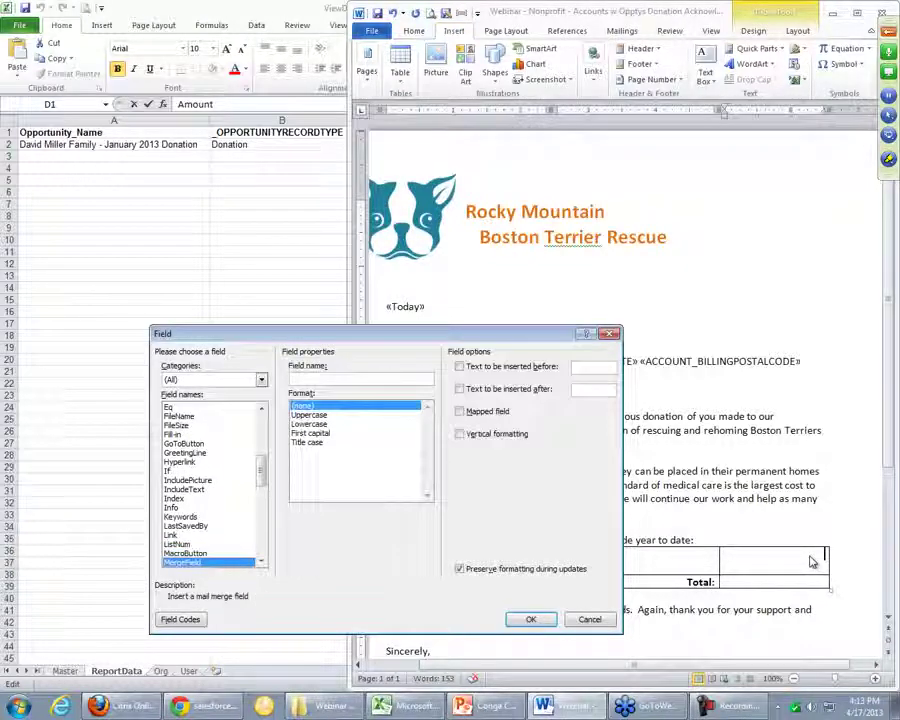
pyautogui.write('Amount')
pyautogui.press('Return')
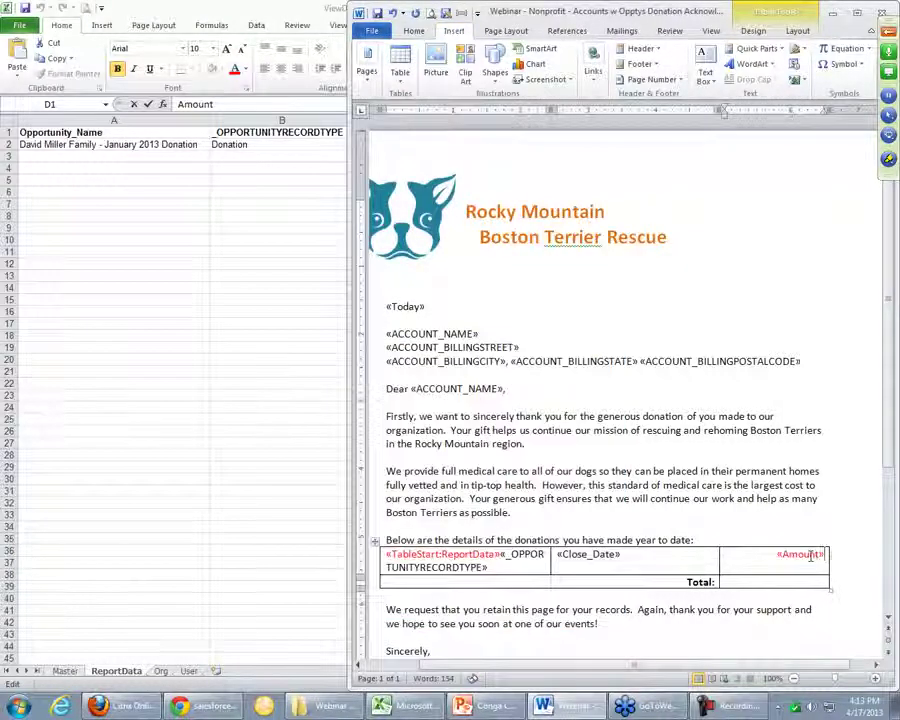
# Step: Set the Amount merge field's font color to Automatic and place the insertion point after the field
pyautogui.doubleClick(810, 557)
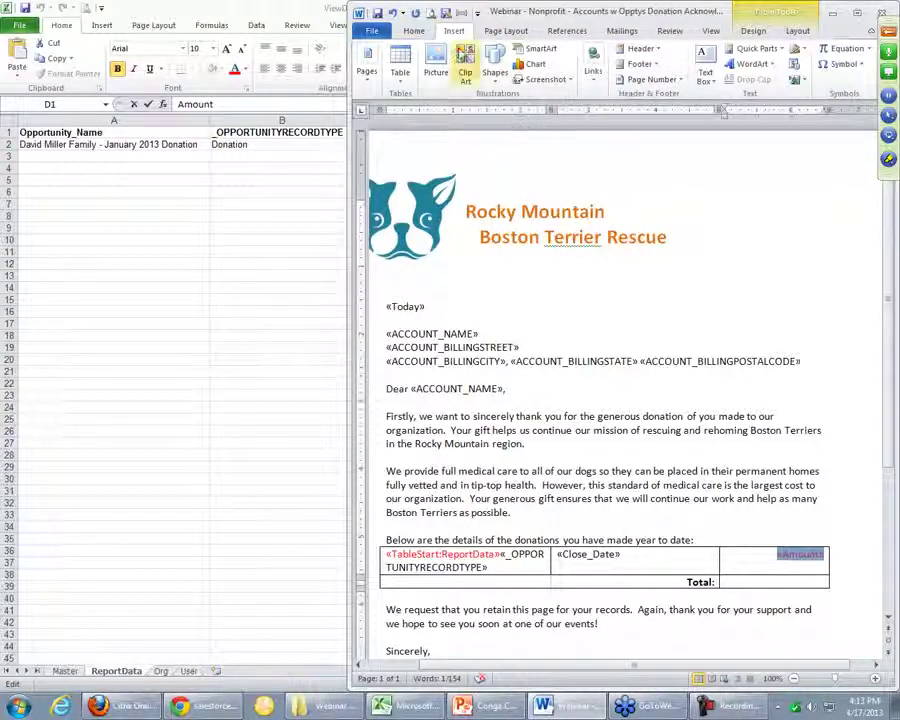
pyautogui.click(413, 30)
pyautogui.click(476, 80)
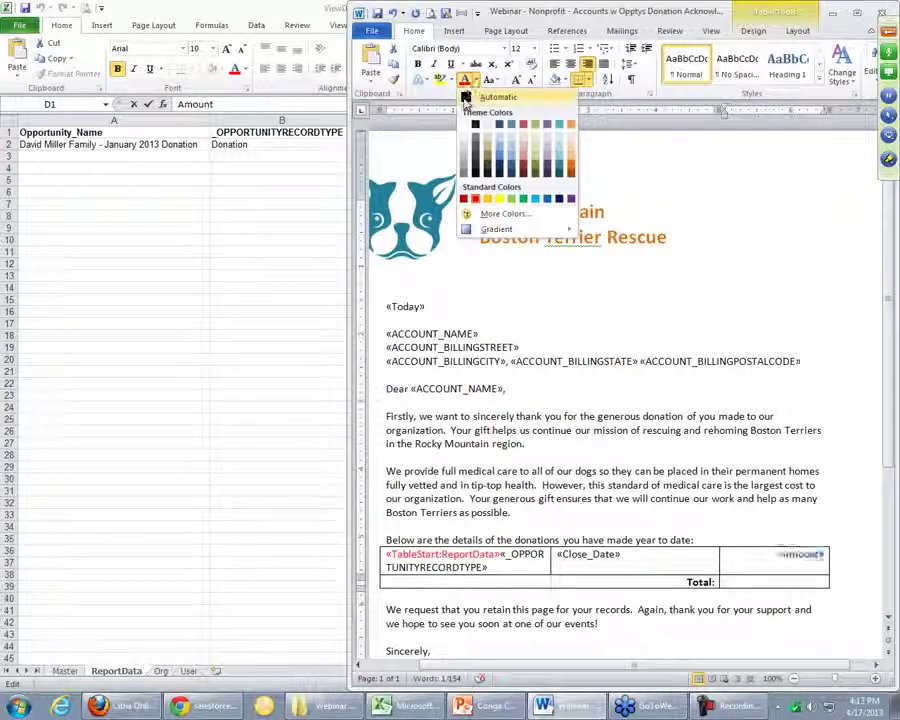
pyautogui.click(468, 96)
pyautogui.press('Right')
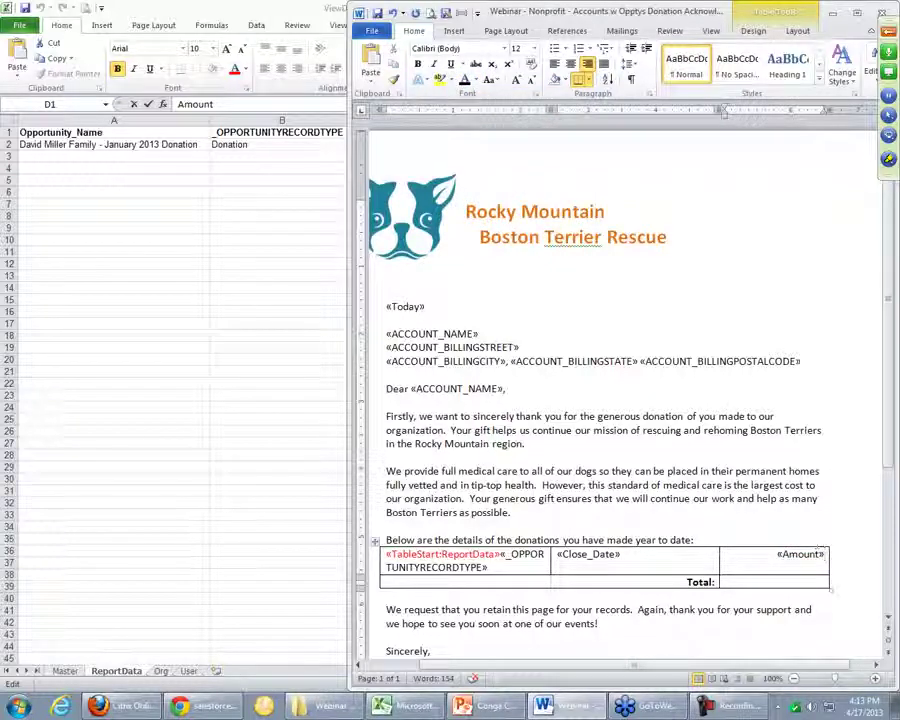
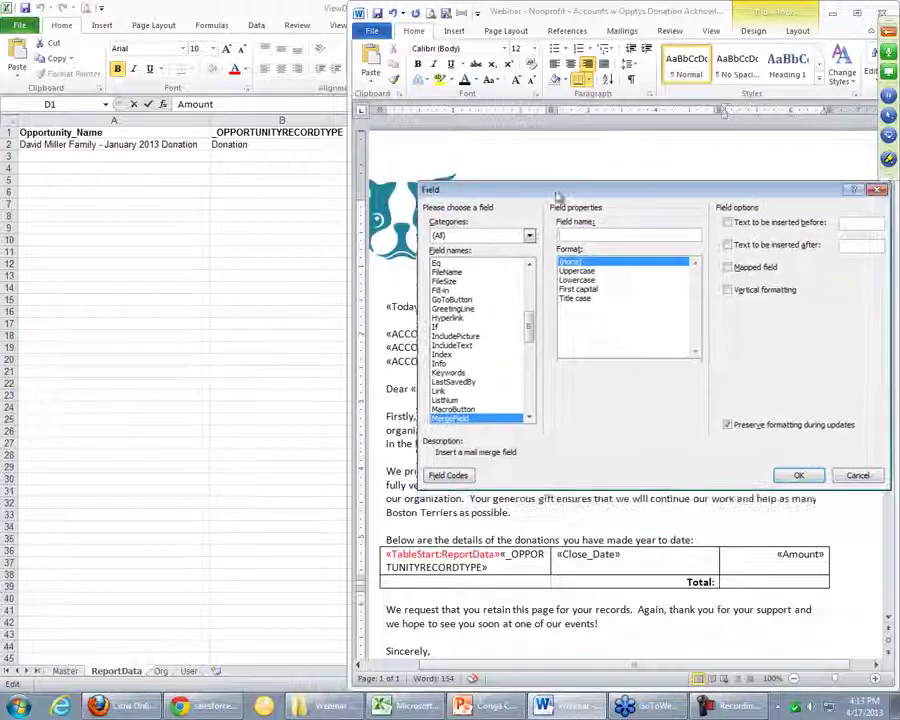
# Step: Insert a TableEnd:ReportData merge field directly after the Amount field in the donation row's last cell
pyautogui.click(102, 674)
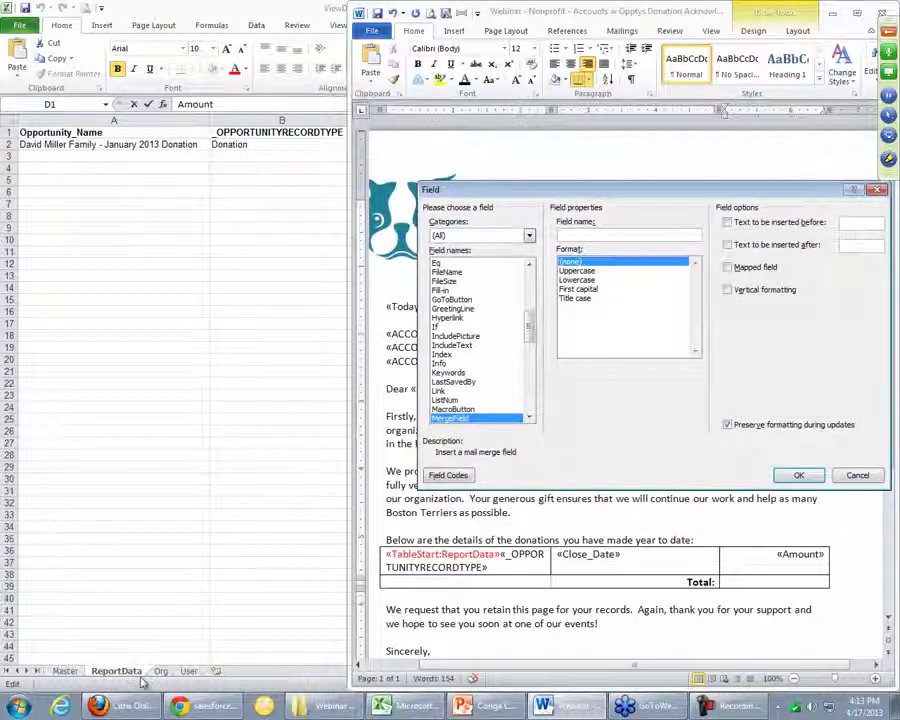
pyautogui.write('TableEnd')
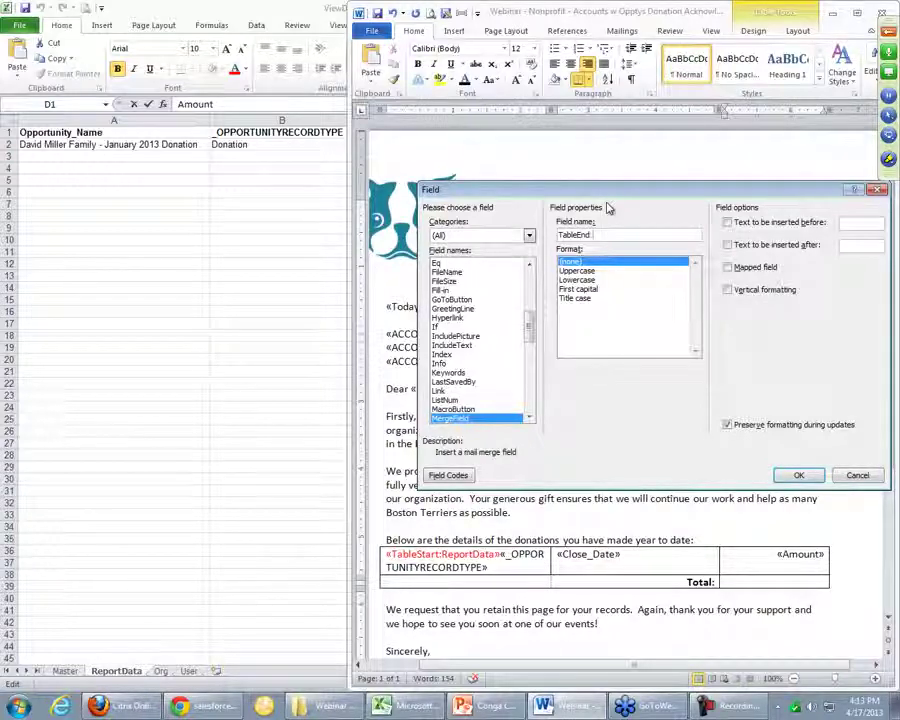
pyautogui.write(':ReportDa')
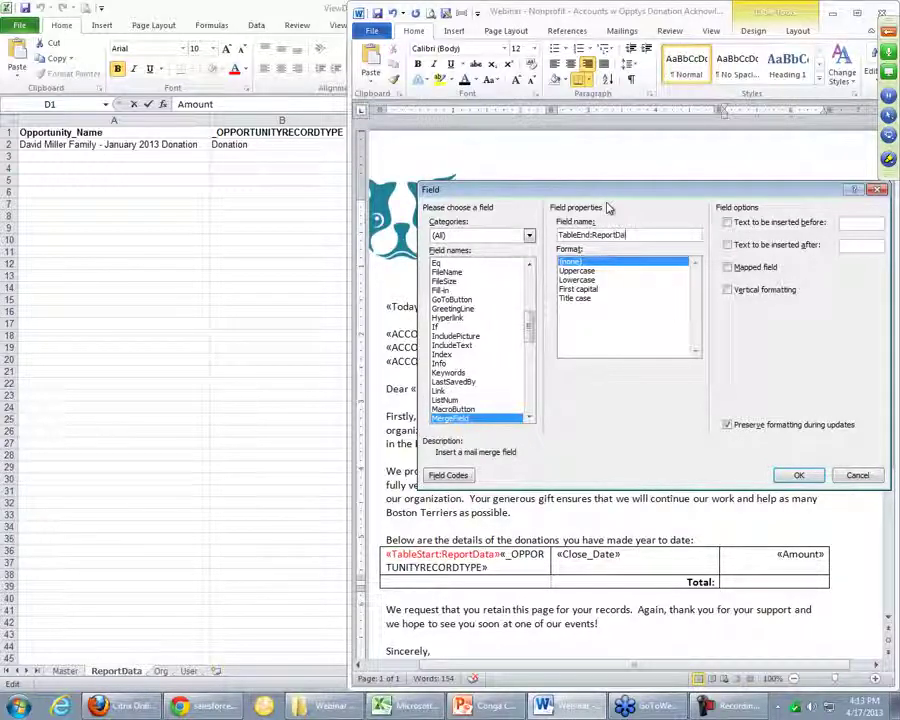
pyautogui.write('ta')
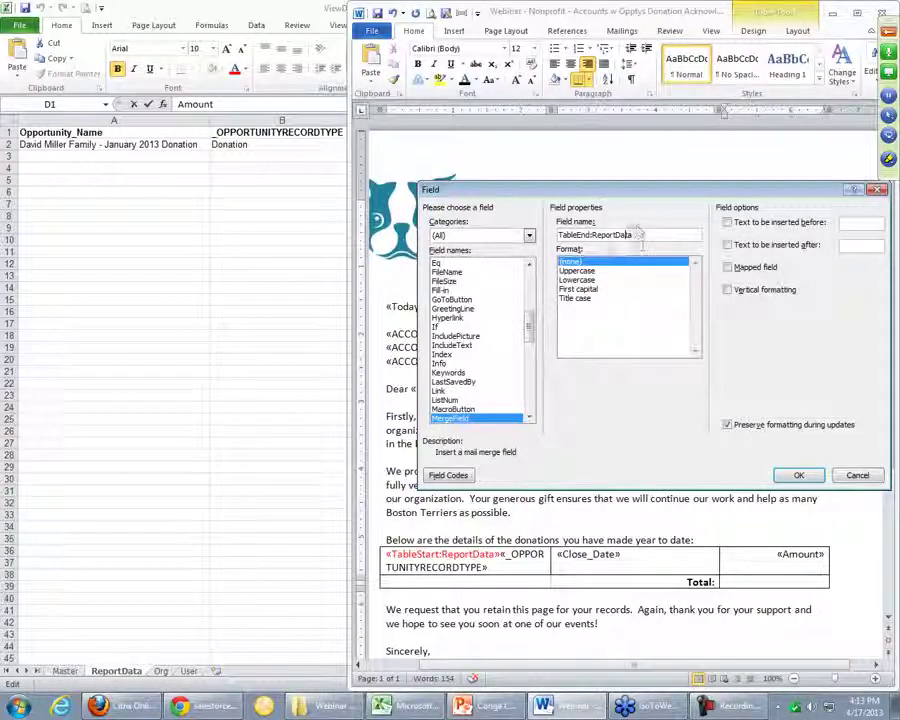
pyautogui.click(795, 476)
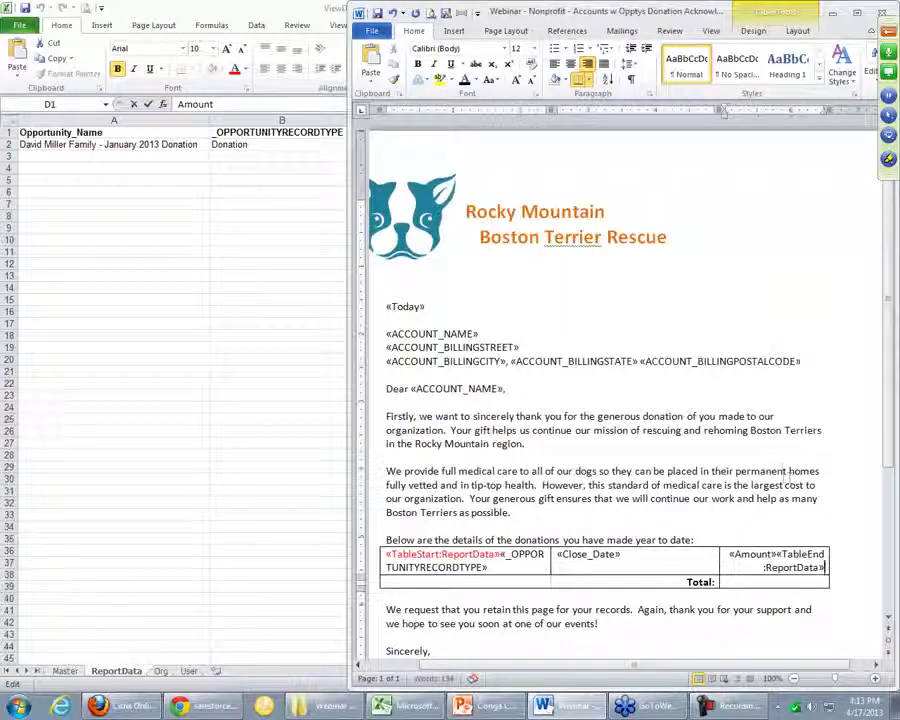
# Step: Color the TableEnd:ReportData merge field standard Red
pyautogui.hotkey('shift', 'Left')
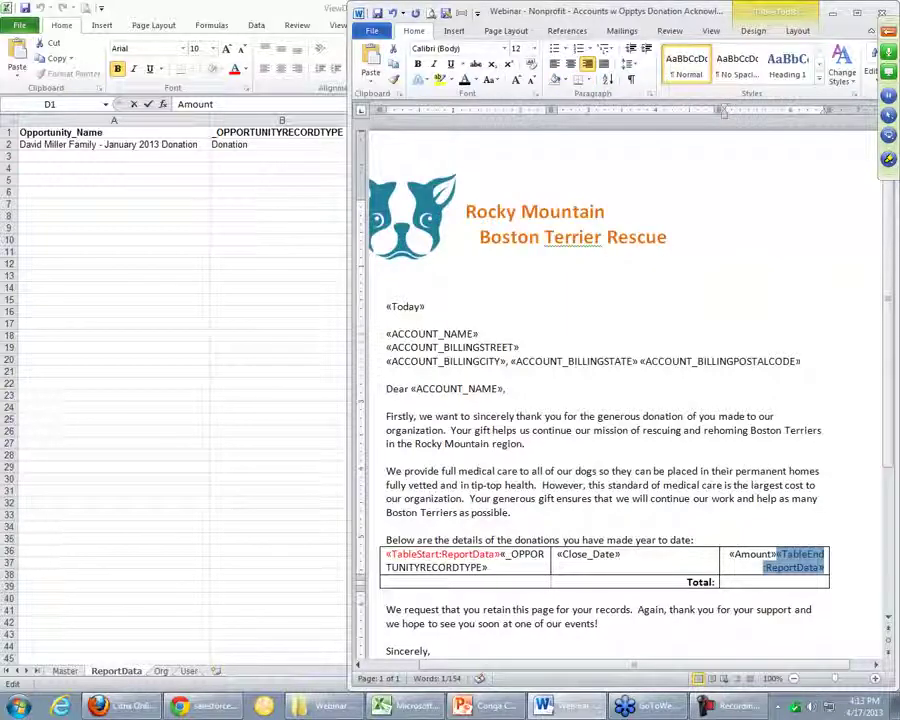
pyautogui.click(474, 81)
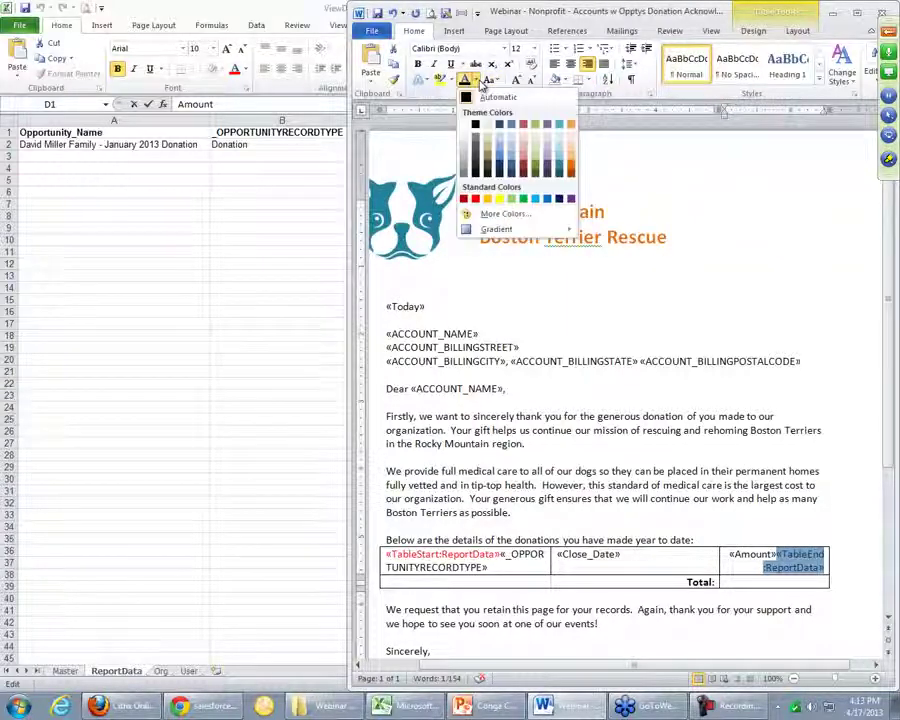
pyautogui.click(477, 198)
pyautogui.click(666, 568)
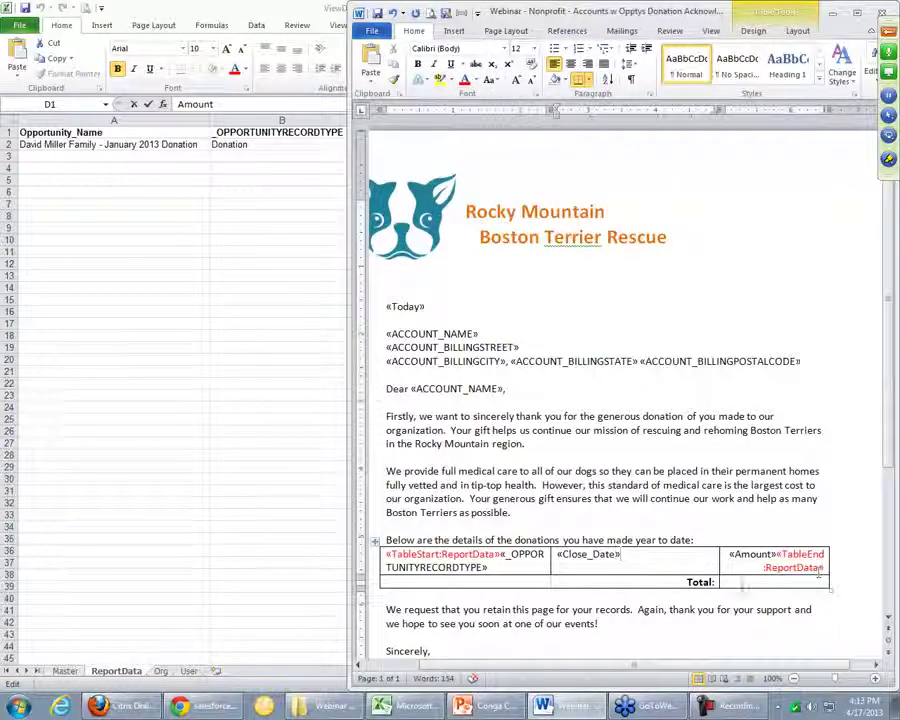
# Step: Insert an Autosum(Above) merge field in the empty last cell of the donations table's Total row
pyautogui.scroll(-1, 830, 588)
pyautogui.scroll(-4, 831, 588)
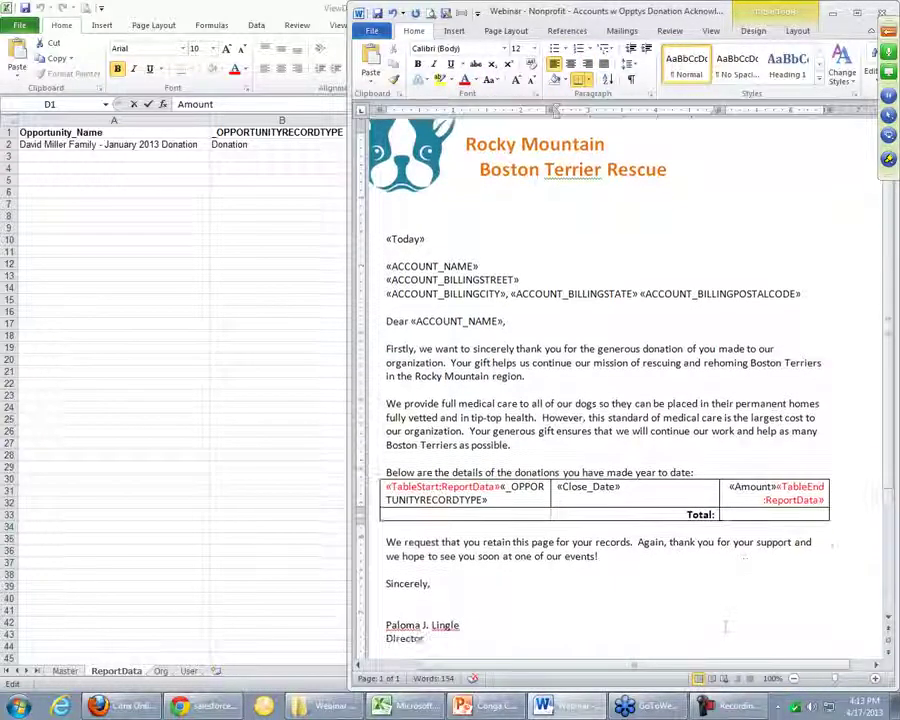
pyautogui.click(741, 468)
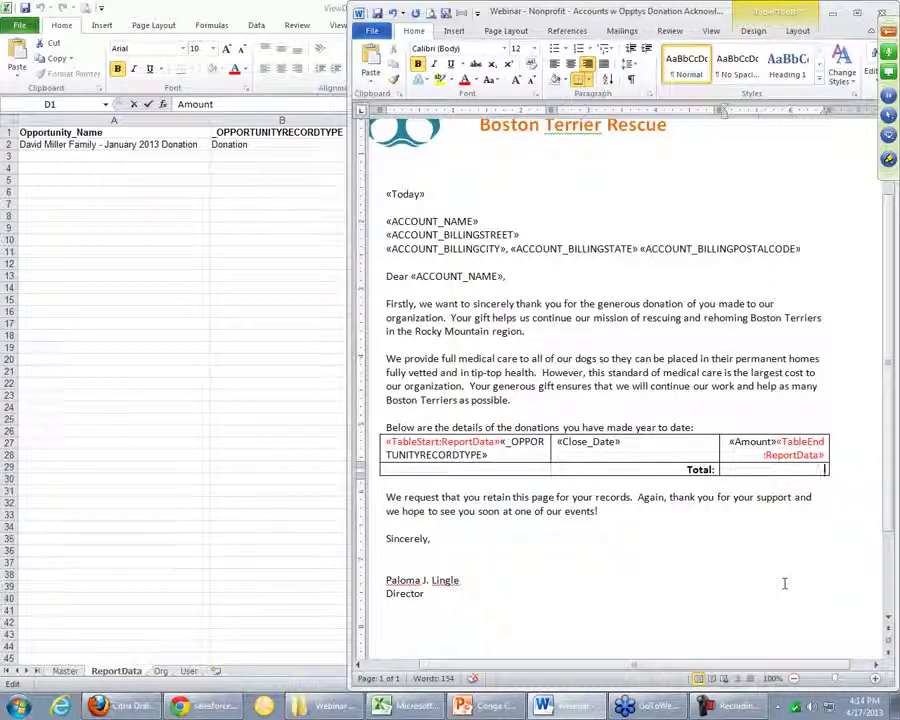
pyautogui.hotkey('alt', 'n')
pyautogui.press('q')
pyautogui.press('f')
pyautogui.press('m')
pyautogui.press('e')
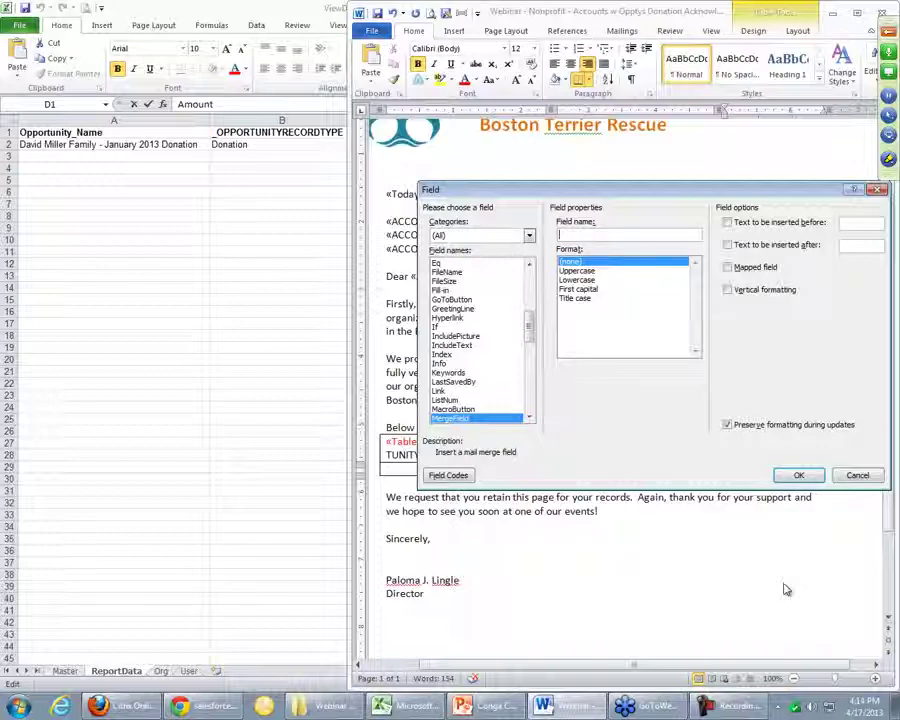
pyautogui.write('Auto')
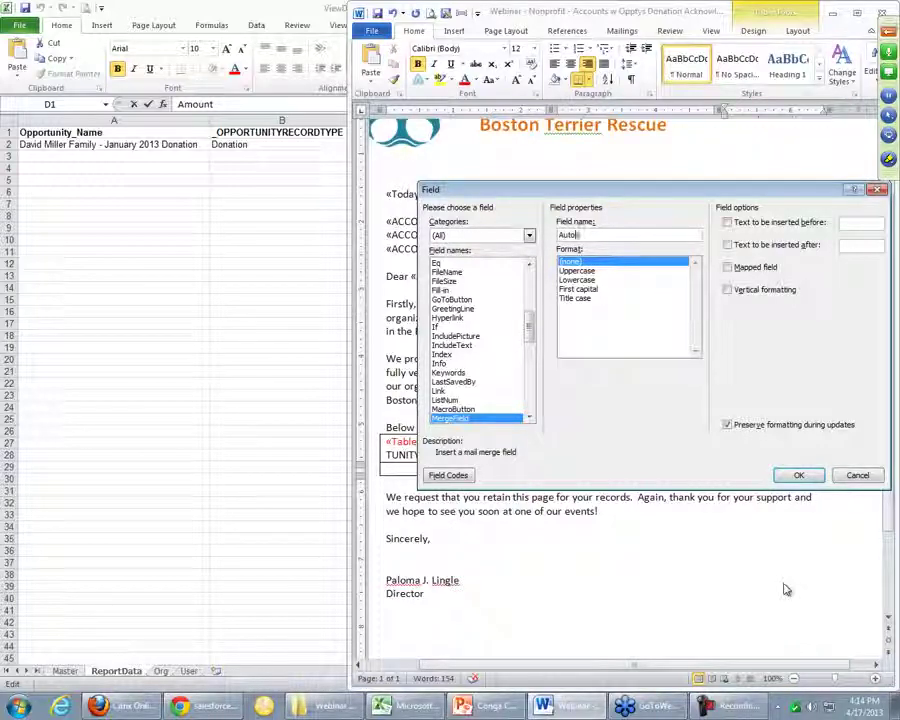
pyautogui.write('sum(A')
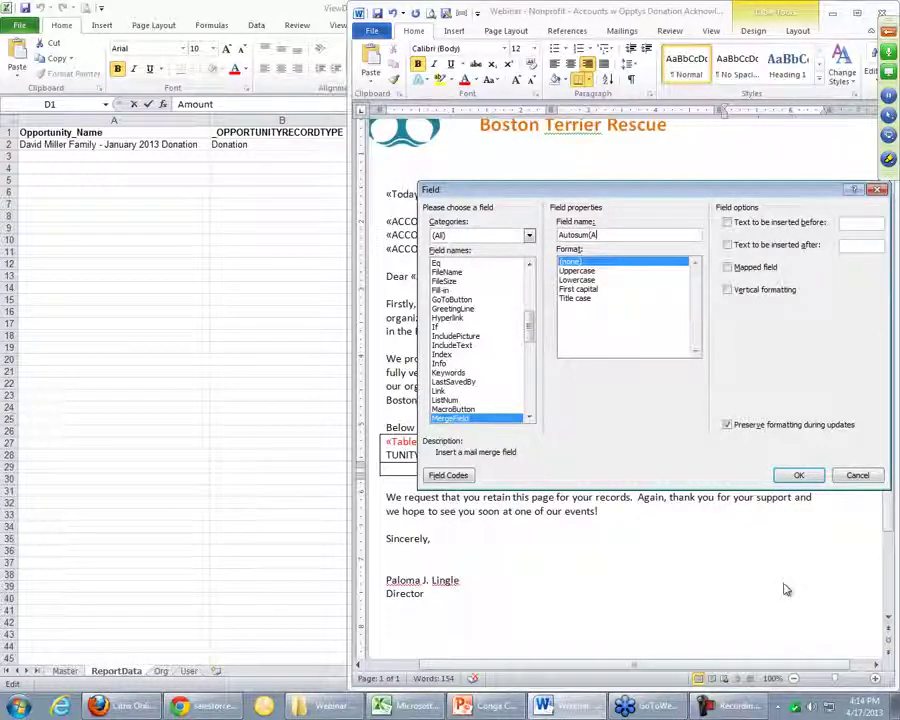
pyautogui.write('bove)')
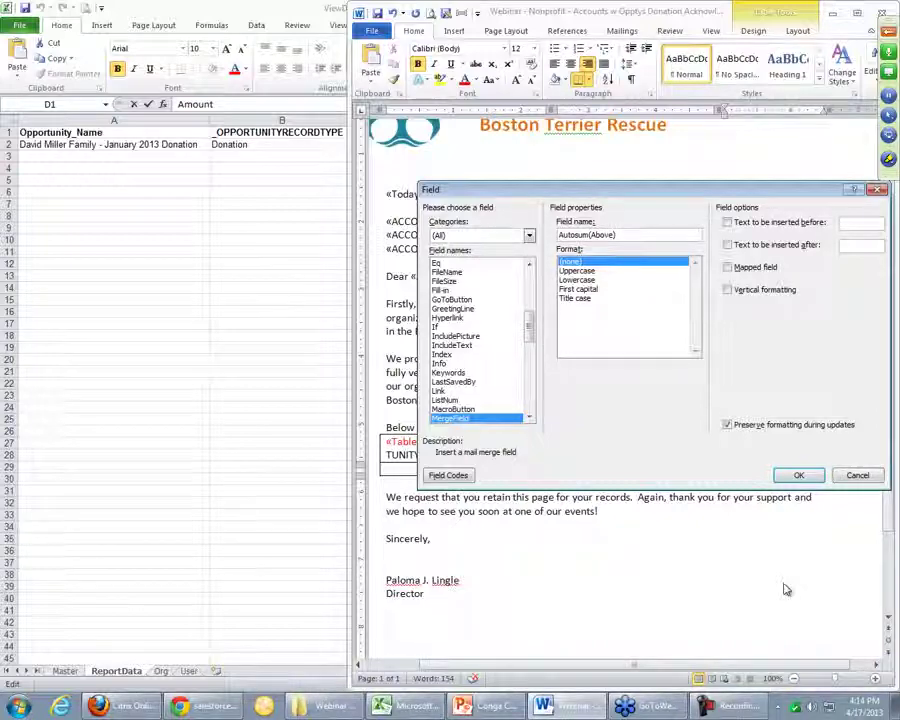
pyautogui.press('Return')
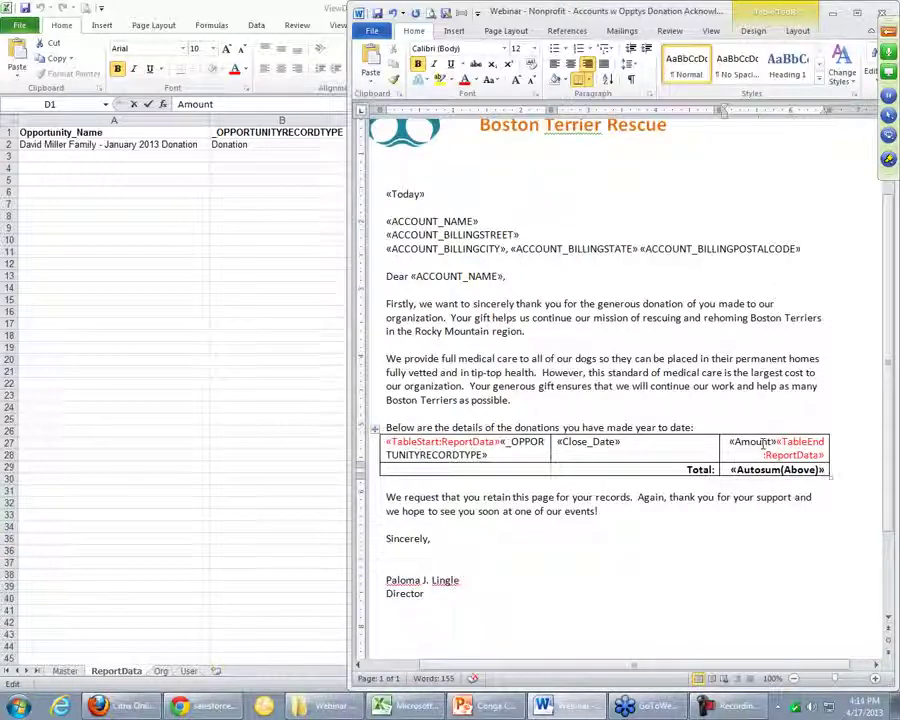
# Step: Select the Amount merge field, then switch to the Excel workbook and inspect the Amount value's formatting in cell D2
pyautogui.click(762, 443)
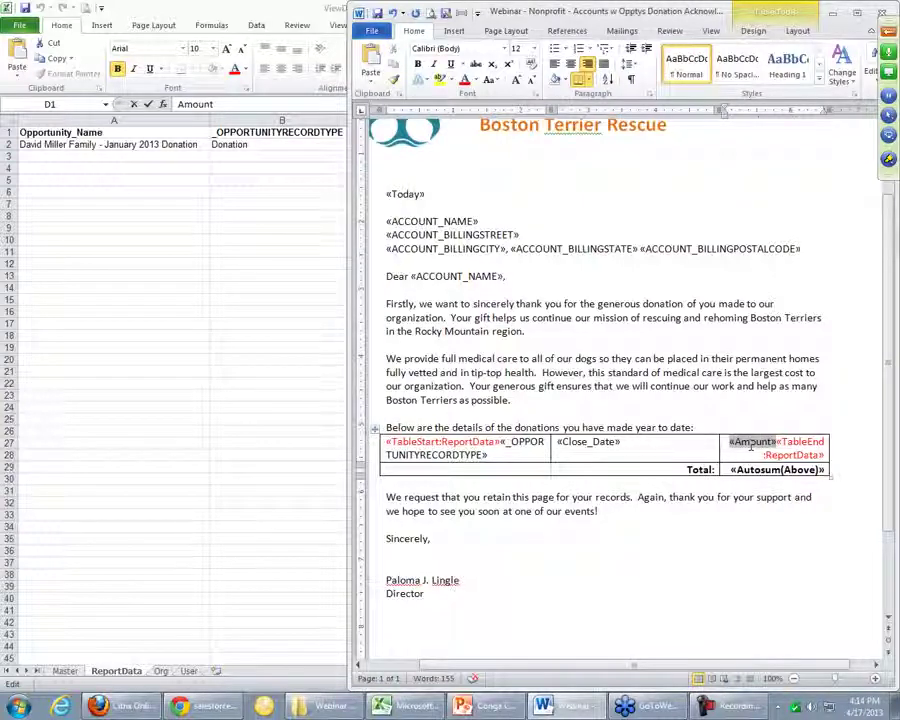
pyautogui.click(328, 280)
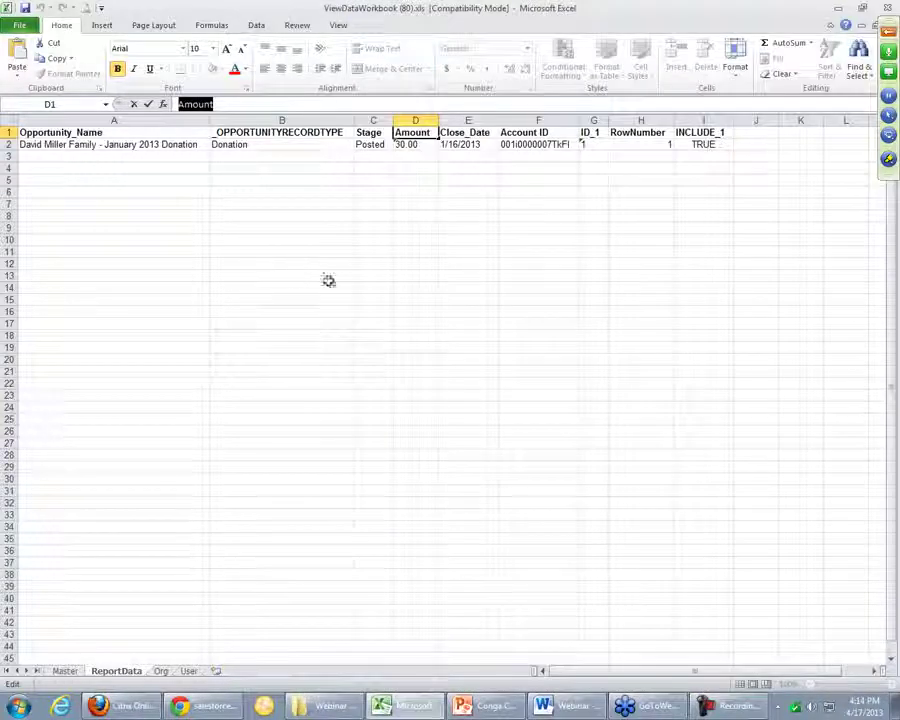
pyautogui.click(416, 167)
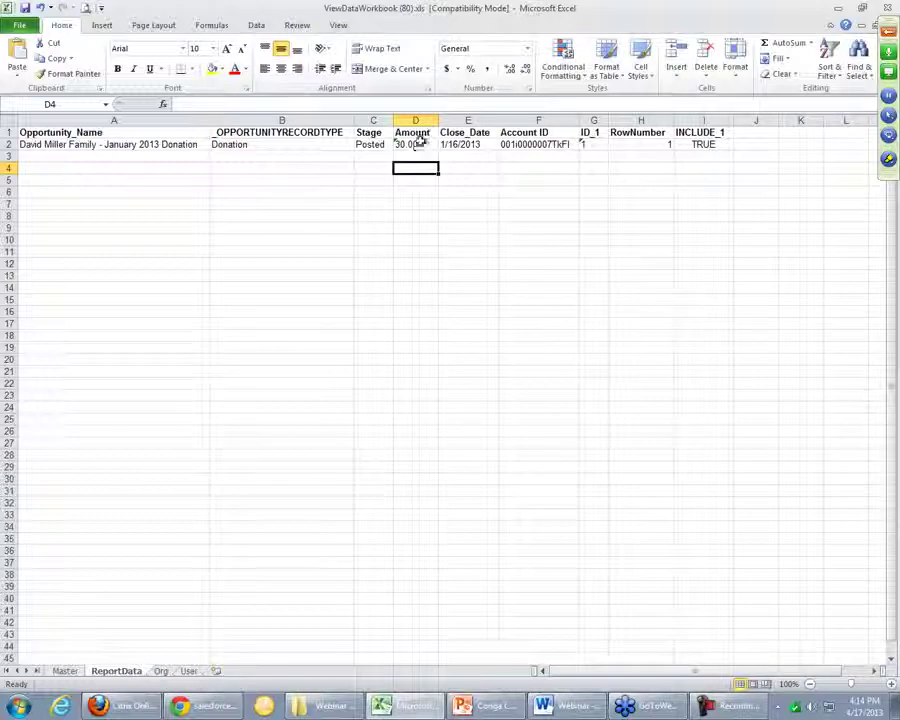
pyautogui.click(420, 145)
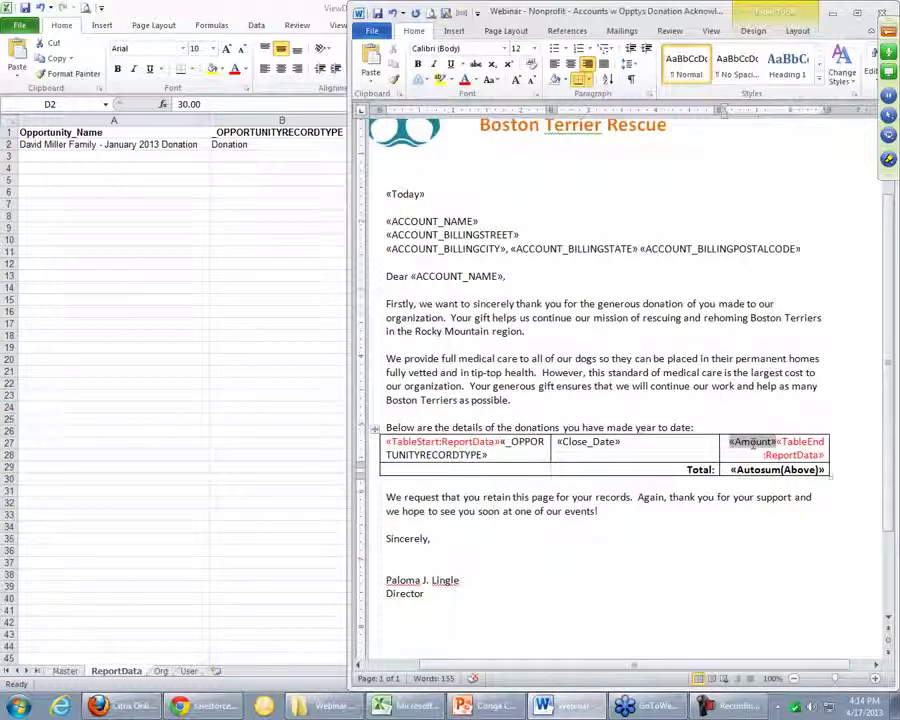
# Step: Return to Word and toggle the donation row's Amount merge field to its field code
pyautogui.click(758, 441)
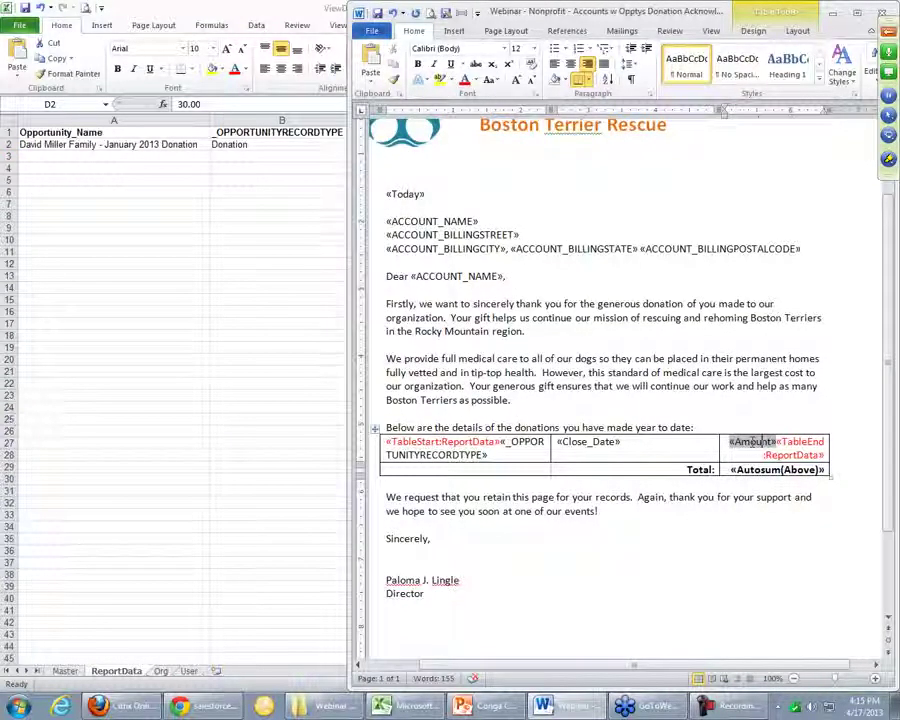
pyautogui.rightClick(753, 445)
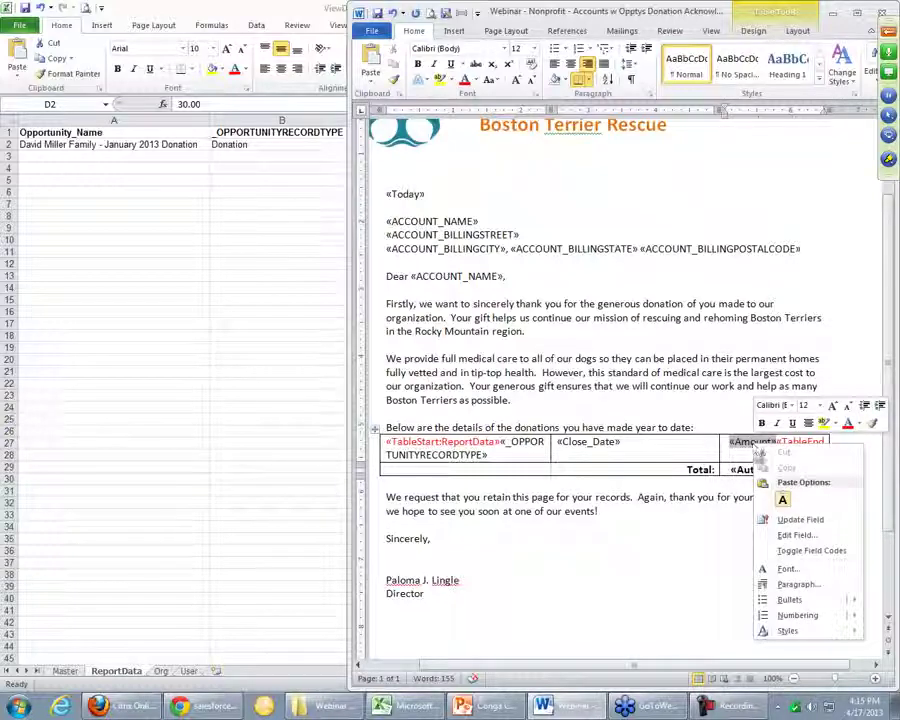
pyautogui.click(800, 551)
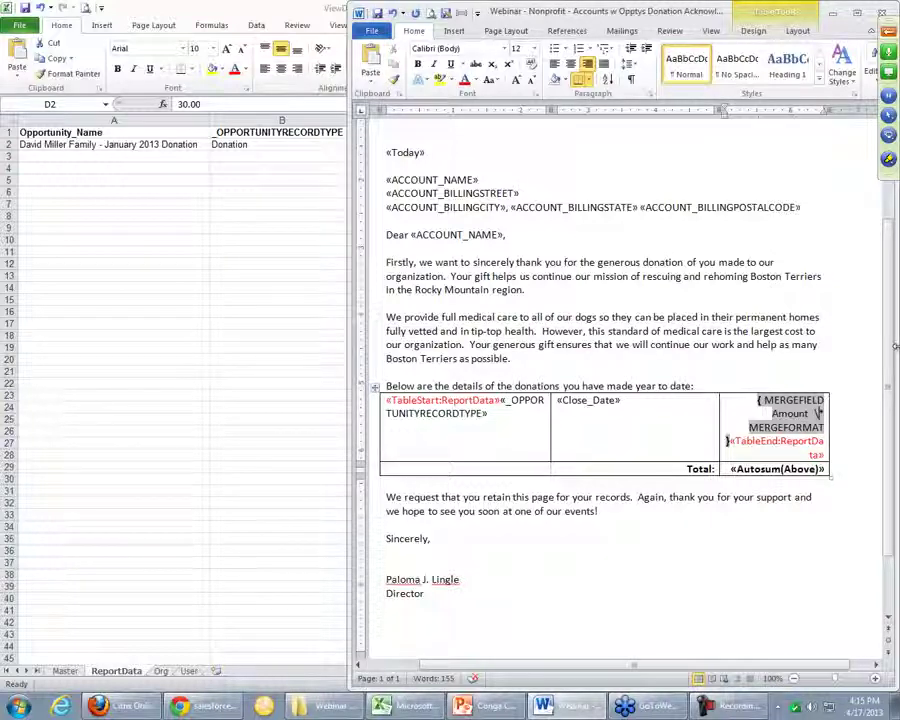
# Step: Replace the \* MERGEFORMAT switch in the Amount field code with \# Currency
pyautogui.click(819, 413)
pyautogui.press('Delete')
pyautogui.press('Delete')
pyautogui.press('Delete')
pyautogui.press('Delete')
pyautogui.press('Delete')
pyautogui.press('Delete')
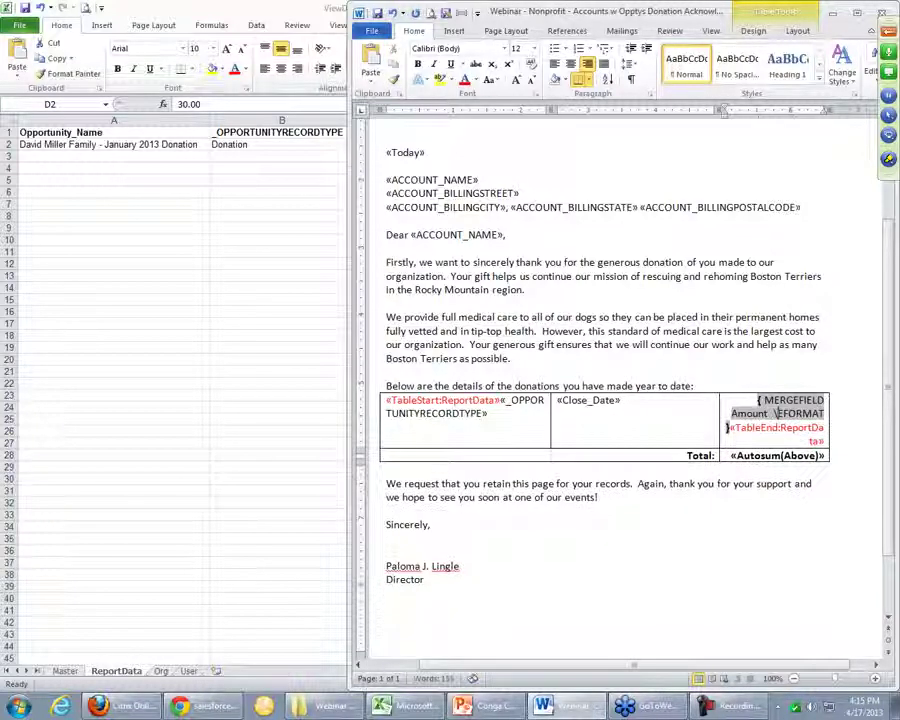
pyautogui.press('Delete')
pyautogui.press('Delete')
pyautogui.press('Delete')
pyautogui.press('Delete')
pyautogui.press('Delete')
pyautogui.press('Delete')
pyautogui.press('Delete')
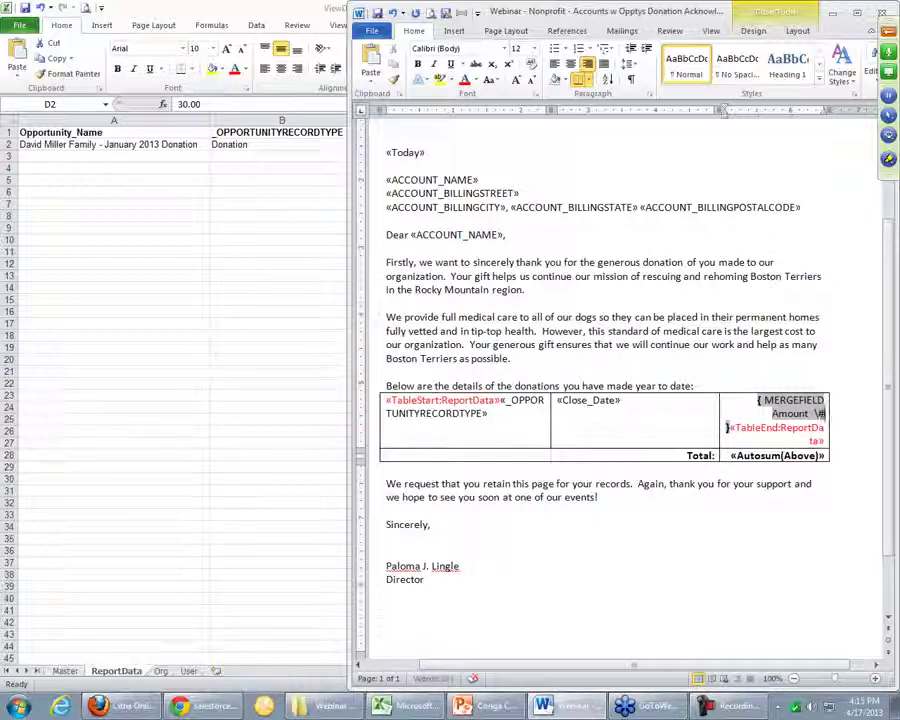
pyautogui.write('#')
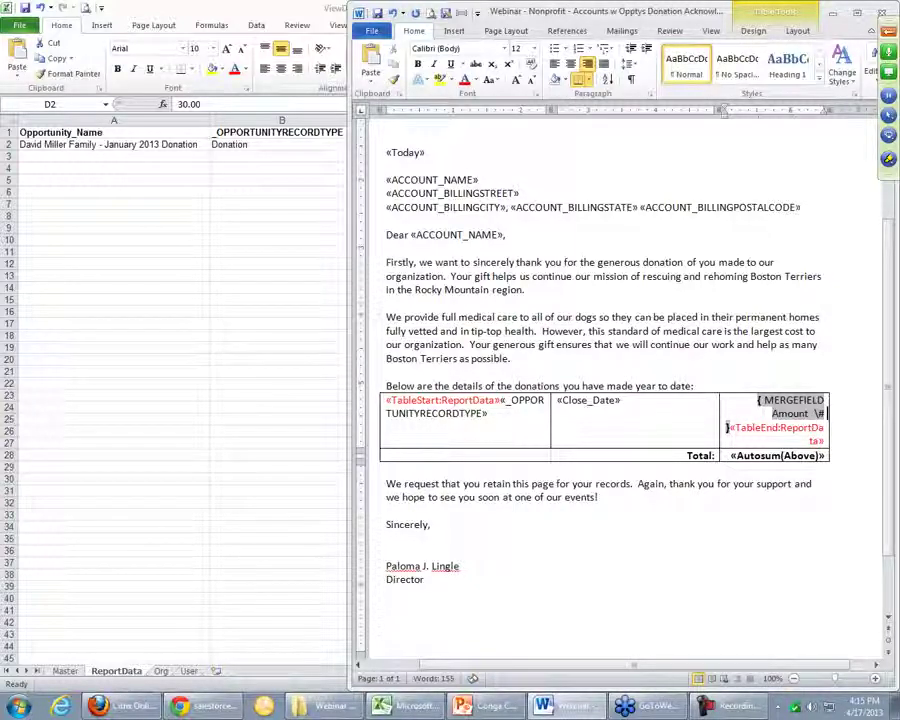
pyautogui.write('Currenc')
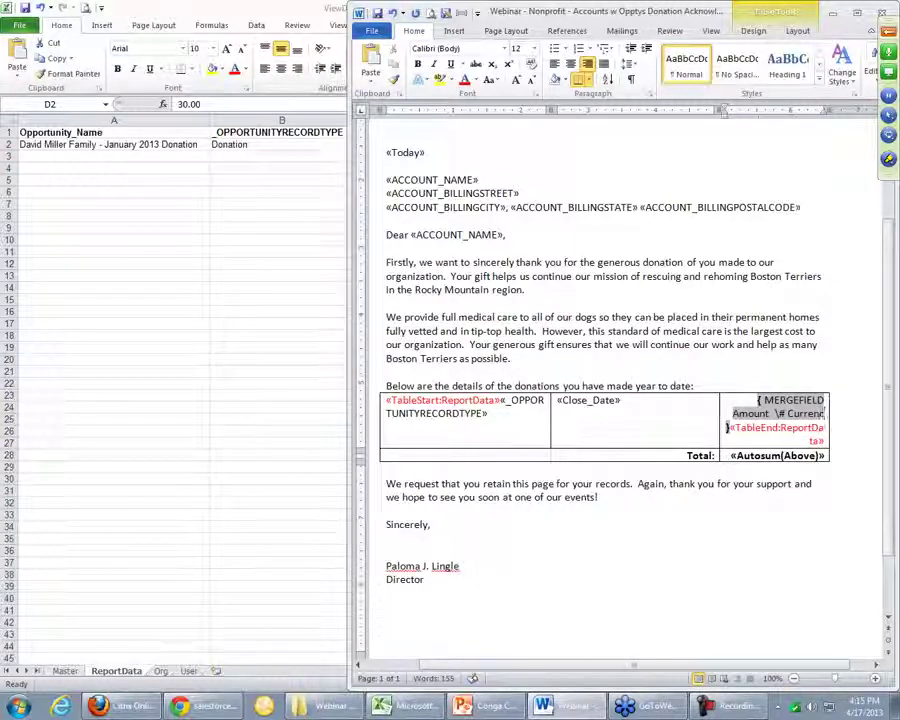
pyautogui.write('y,')
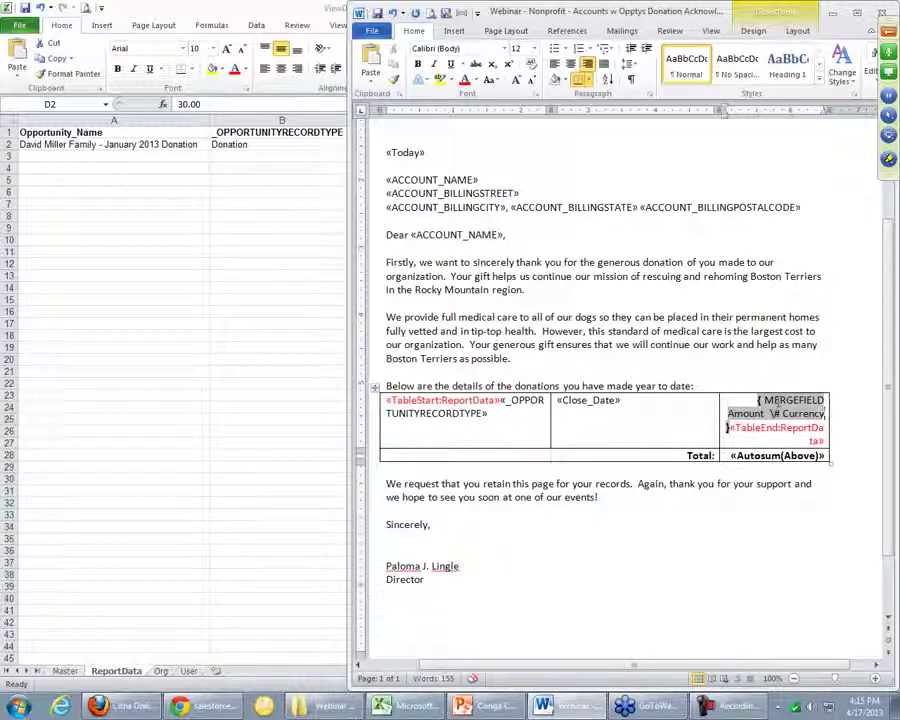
# Step: Update the Amount merge field, deselect it and review the completed letter template
pyautogui.rightClick(777, 401)
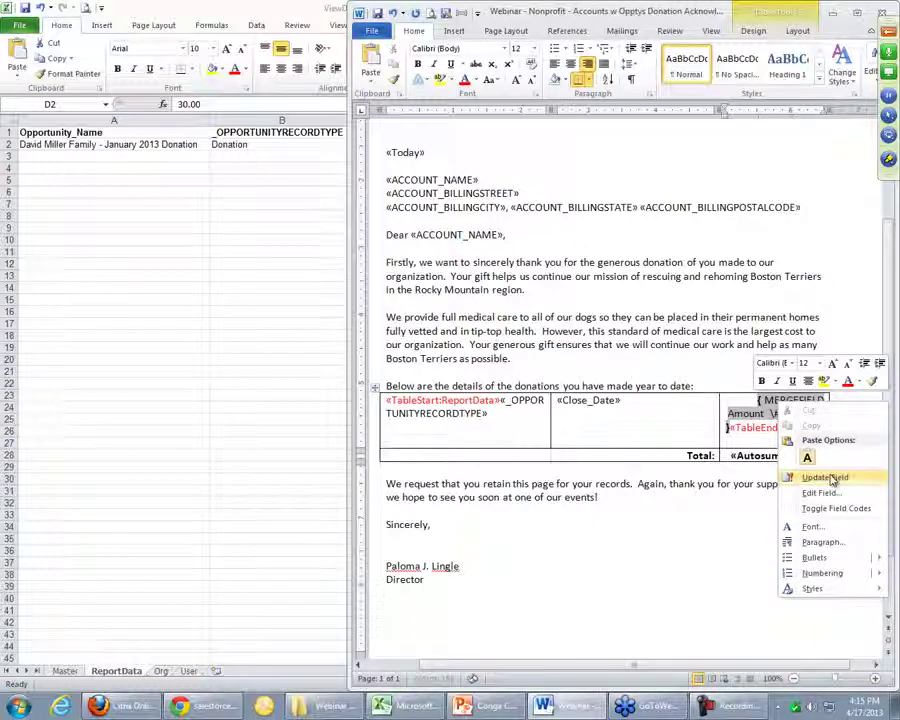
pyautogui.click(826, 478)
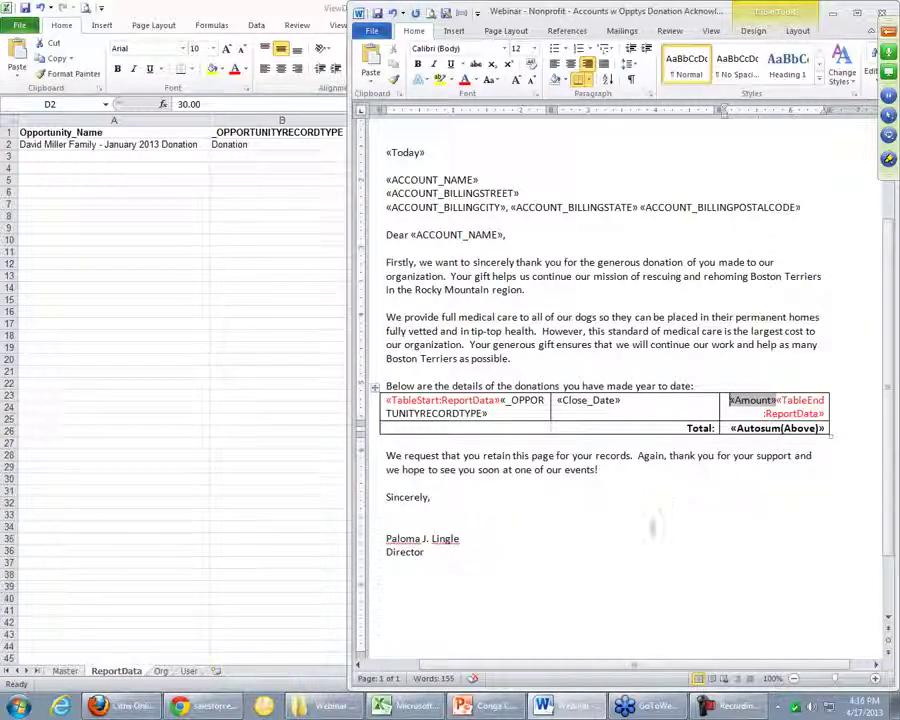
pyautogui.click(700, 524)
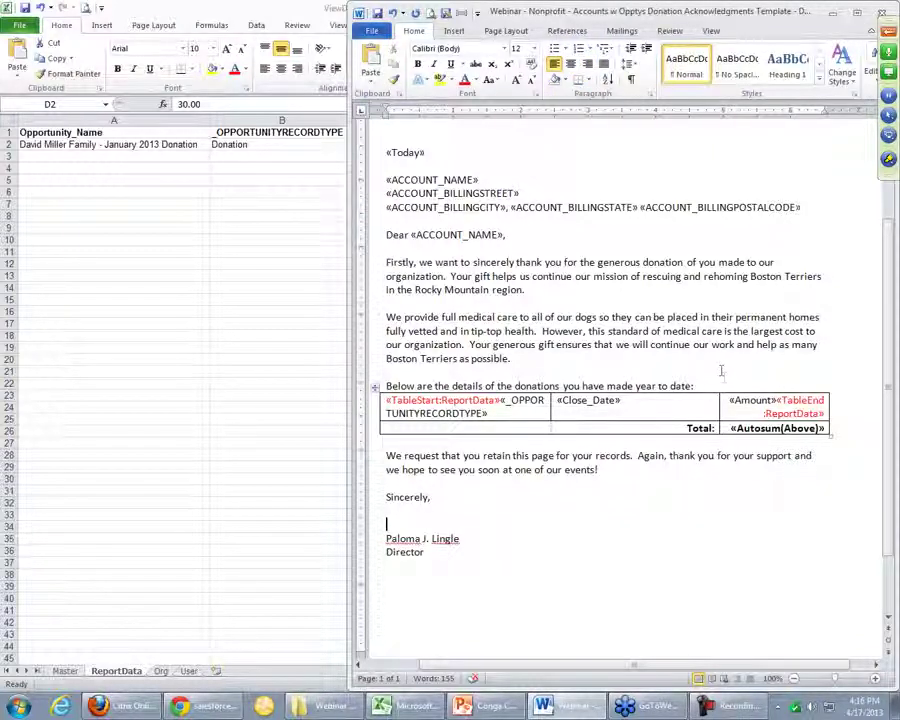
pyautogui.scroll(3, 677, 486)
pyautogui.scroll(-1, 716, 400)
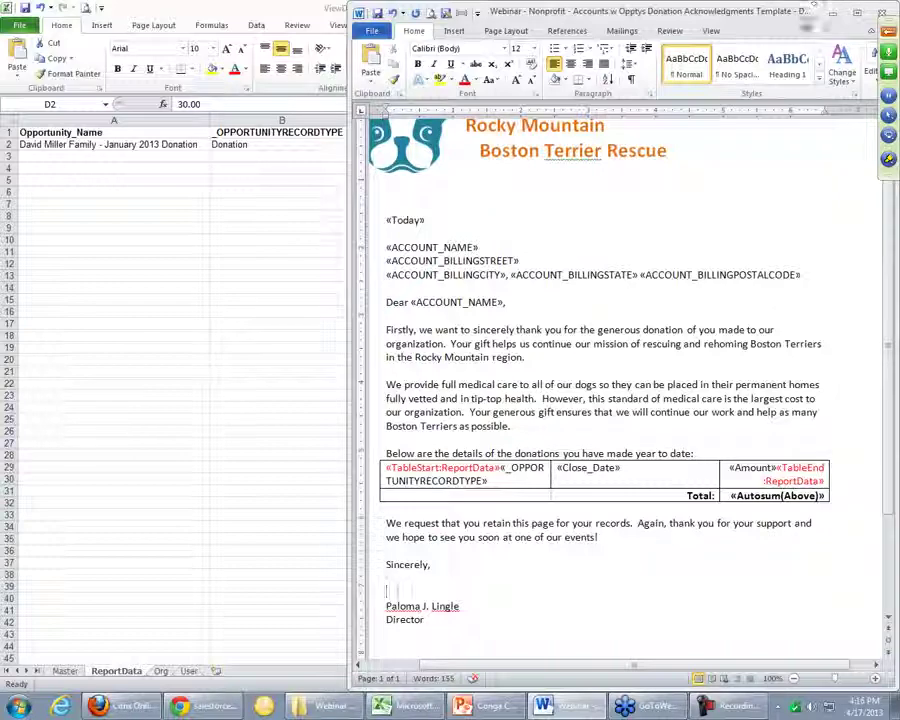
# Step: Move the Word window out of the way and close the ViewDataWorkbook (80).xls workbook in Excel without saving
pyautogui.moveTo(560, 12); pyautogui.dragTo(423, 32)
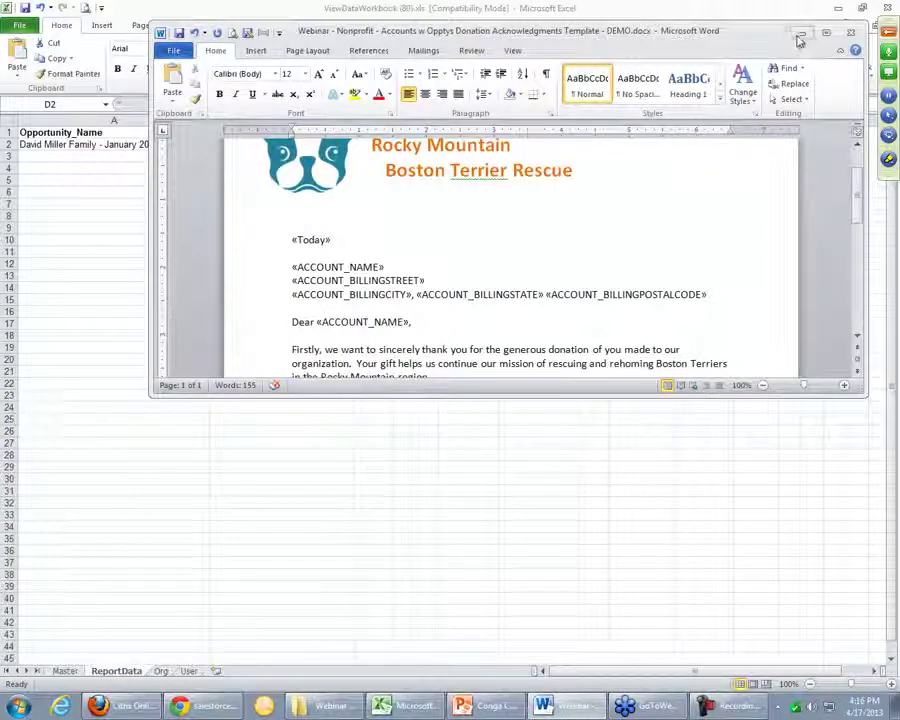
pyautogui.click(562, 18)
pyautogui.click(666, 254)
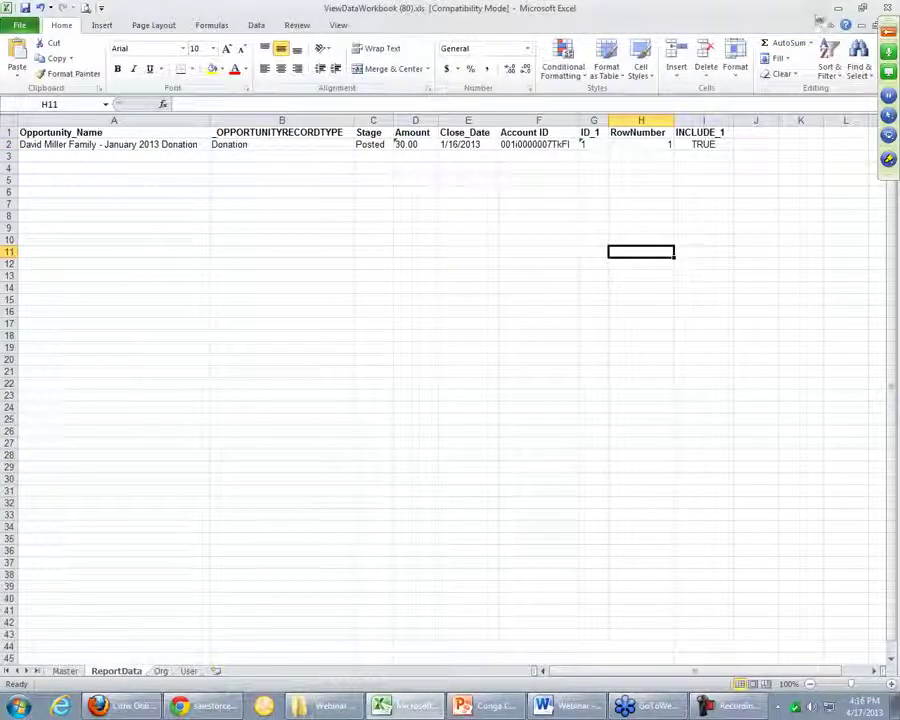
pyautogui.hotkey('alt', 'F4')
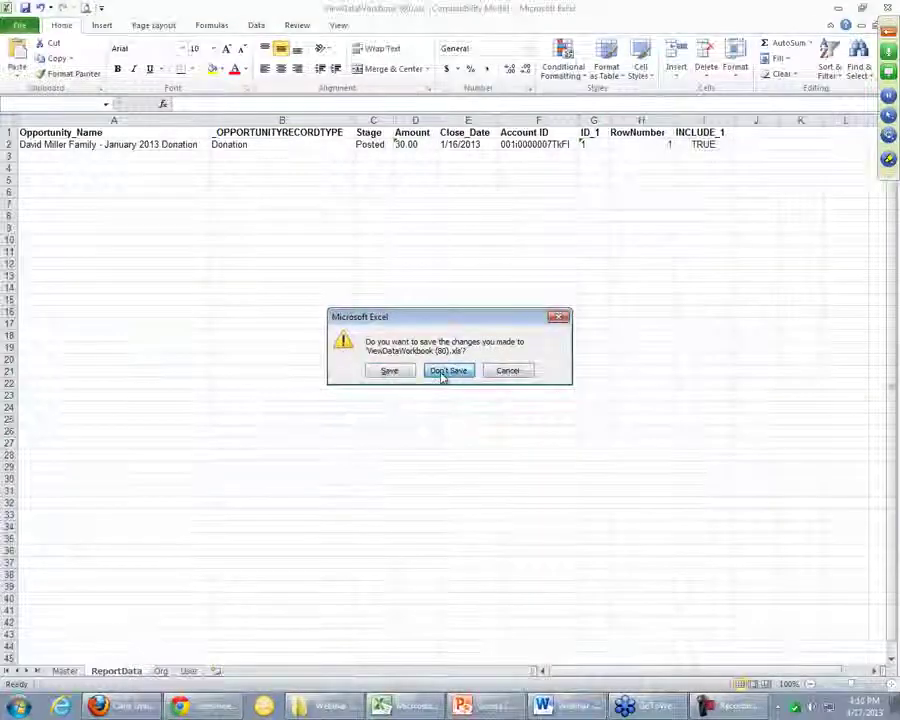
pyautogui.click(448, 370)
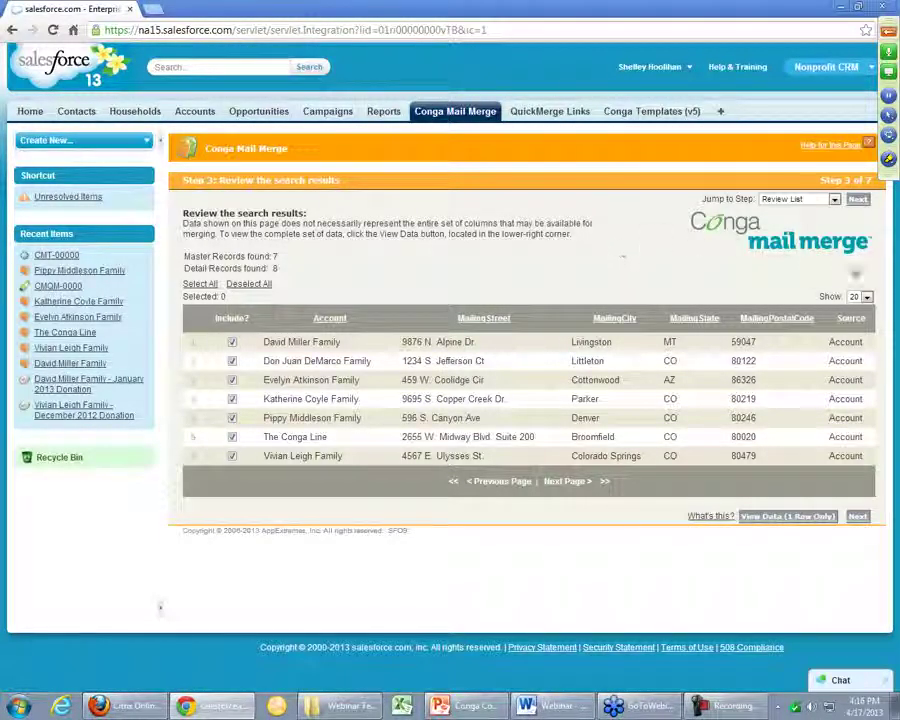
# Step: Accept the reviewed account list, choose the Donation Summary Acknowledgment Word template for the letters, and continue to the label details
pyautogui.click(857, 516)
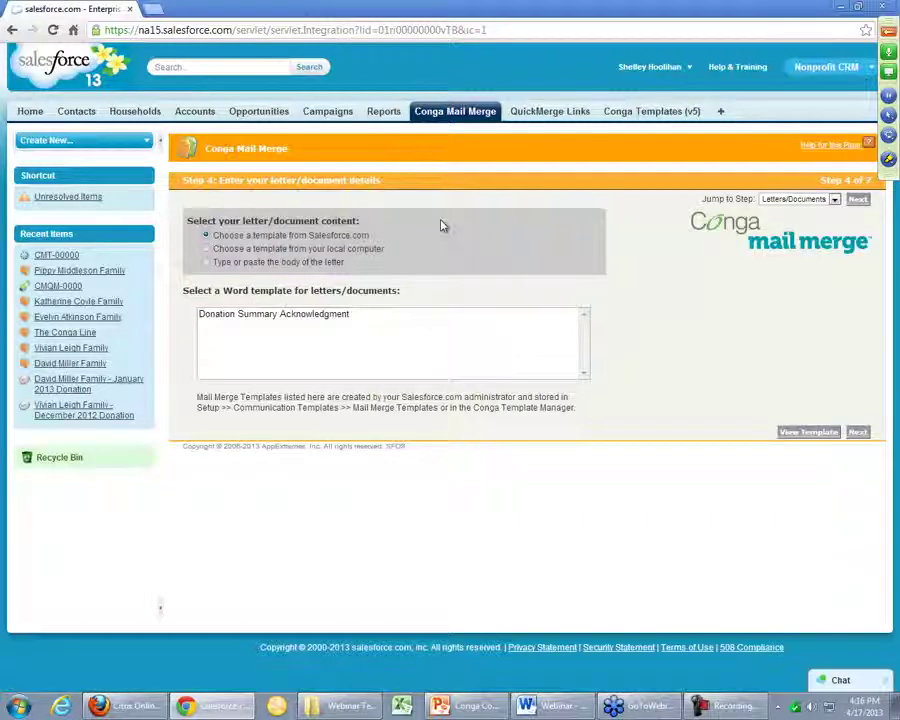
pyautogui.click(254, 316)
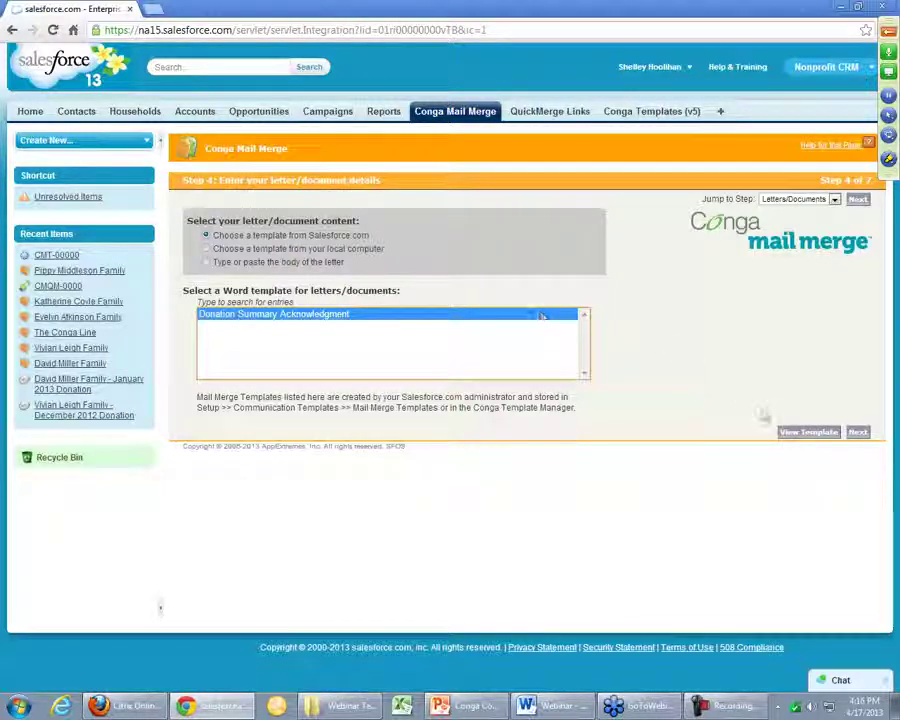
pyautogui.click(856, 432)
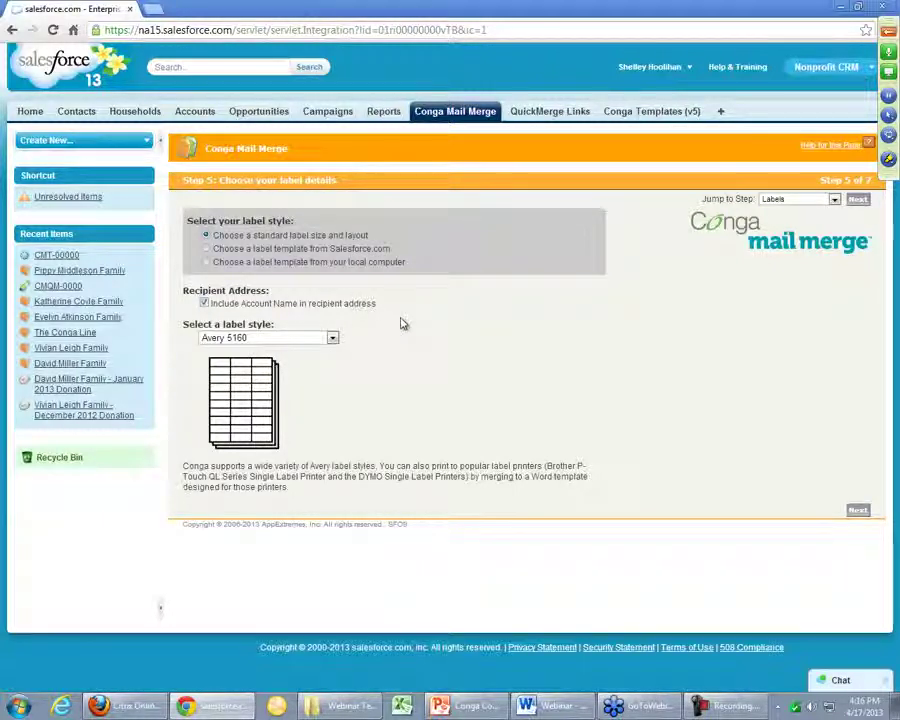
# Step: Look through the available standard label styles, keep Avery 5160, and continue to the envelope details
pyautogui.click(332, 338)
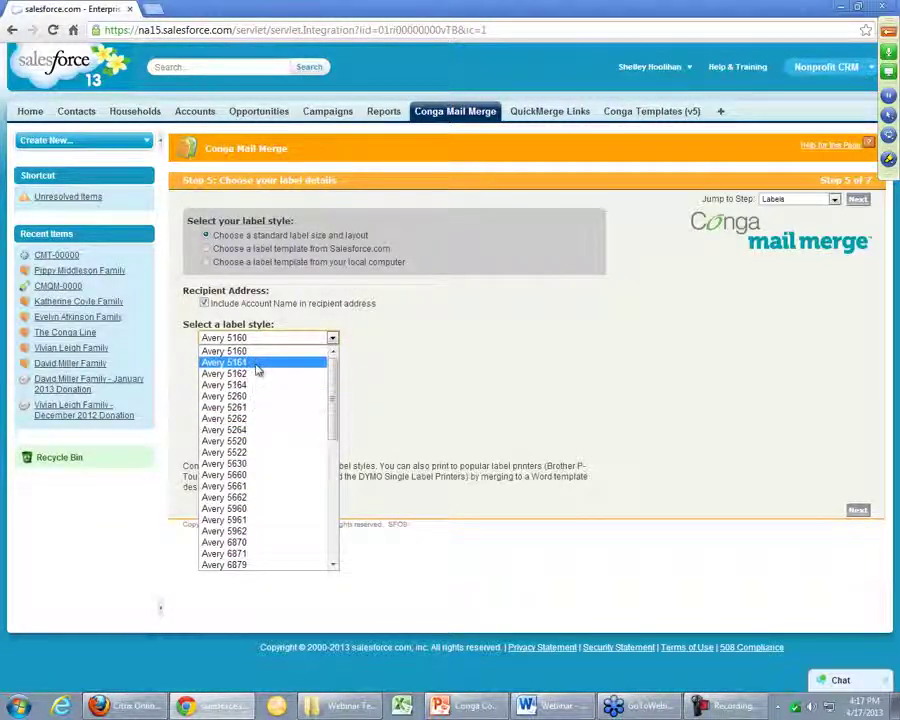
pyautogui.scroll(-12, 268, 410)
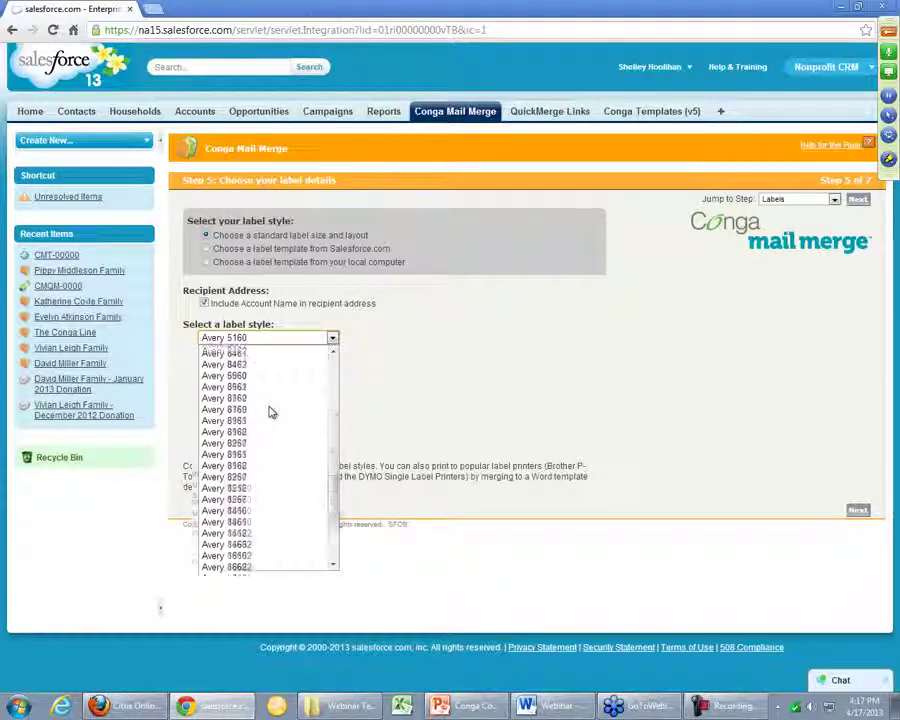
pyautogui.click(463, 368)
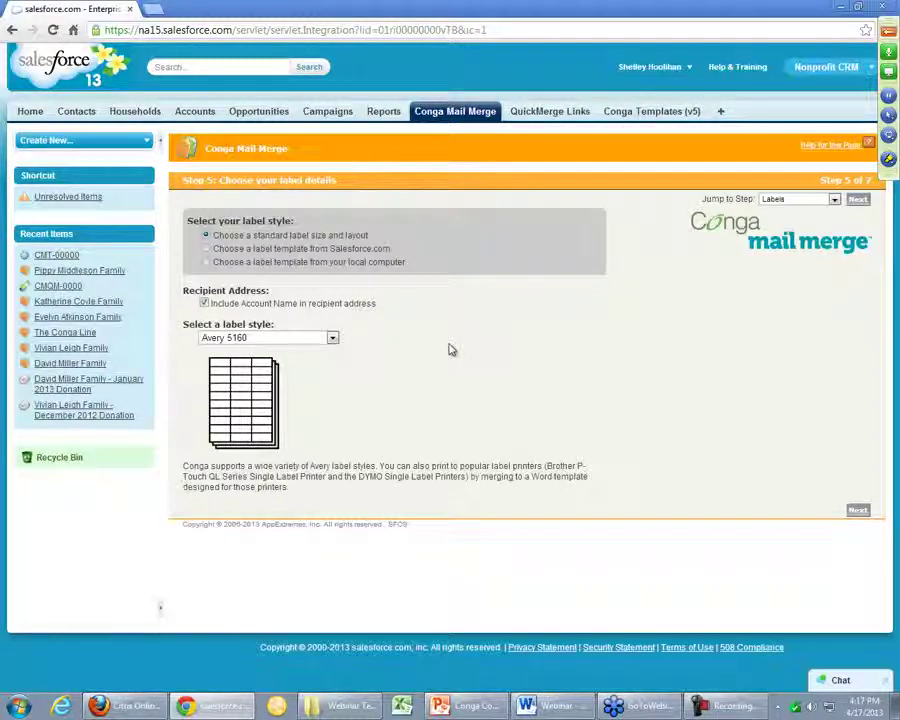
pyautogui.click(297, 338)
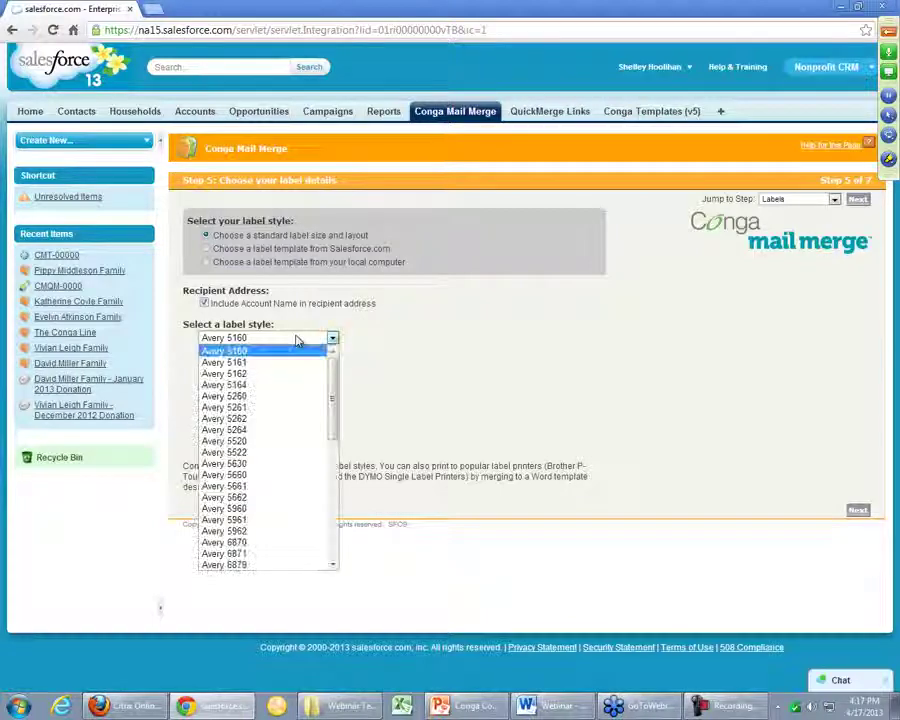
pyautogui.click(470, 349)
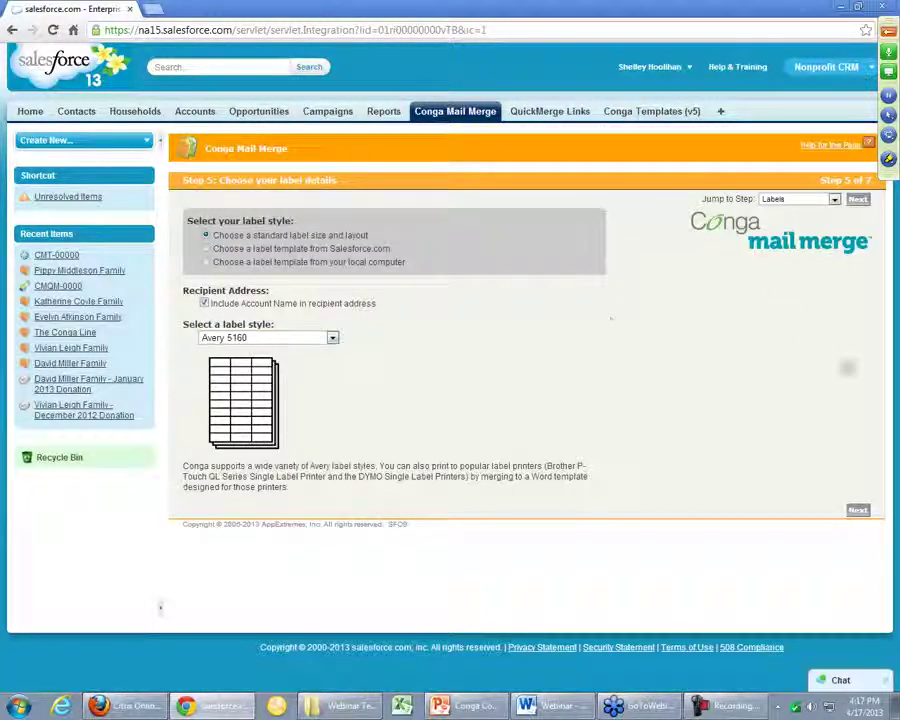
pyautogui.click(858, 510)
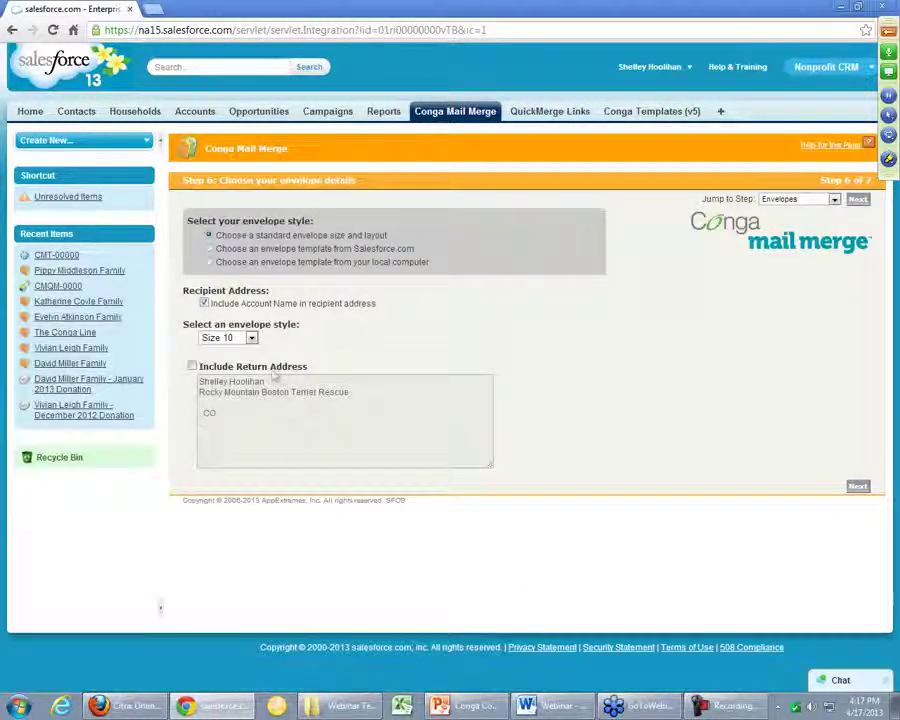
# Step: Include the return address on the envelopes and complete its last line with the city and a comma before the state
pyautogui.click(192, 366)
pyautogui.click(208, 416)
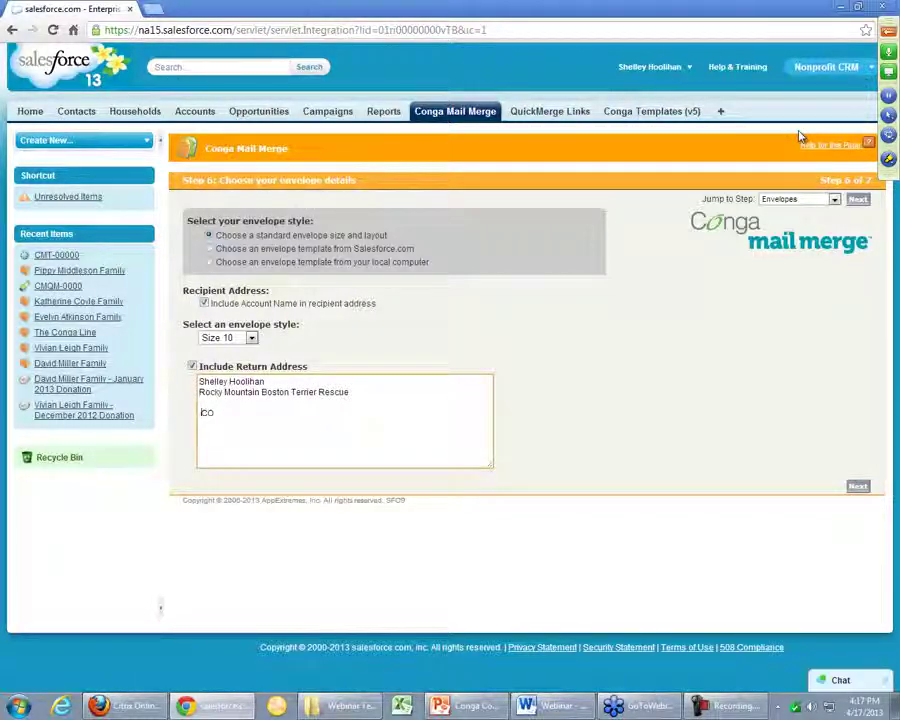
pyautogui.press('BackSpace')
pyautogui.write('Denver')
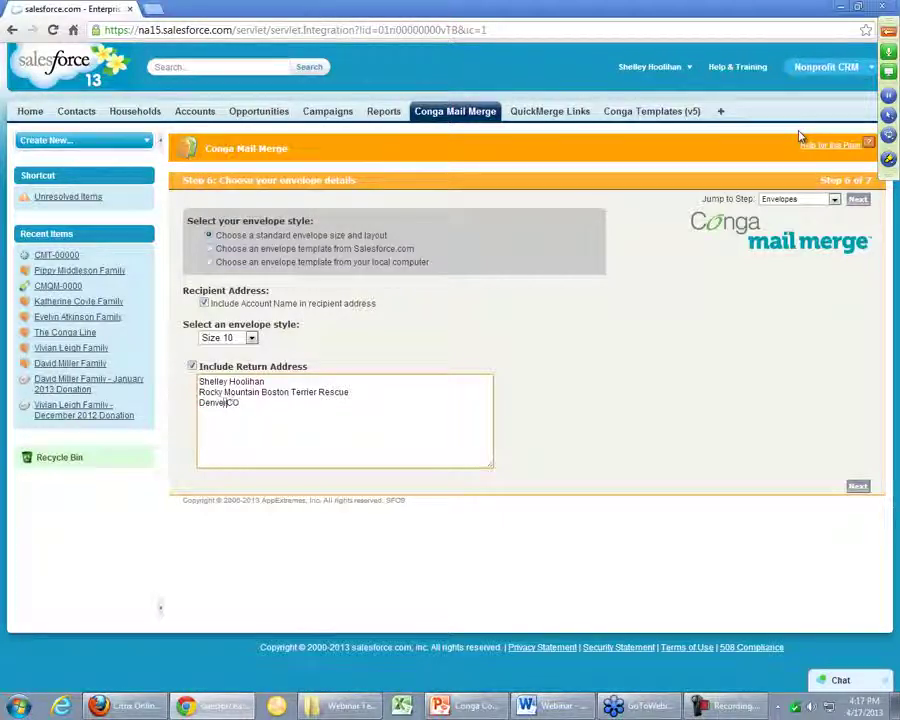
pyautogui.press('BackSpace')
pyautogui.press('BackSpace')
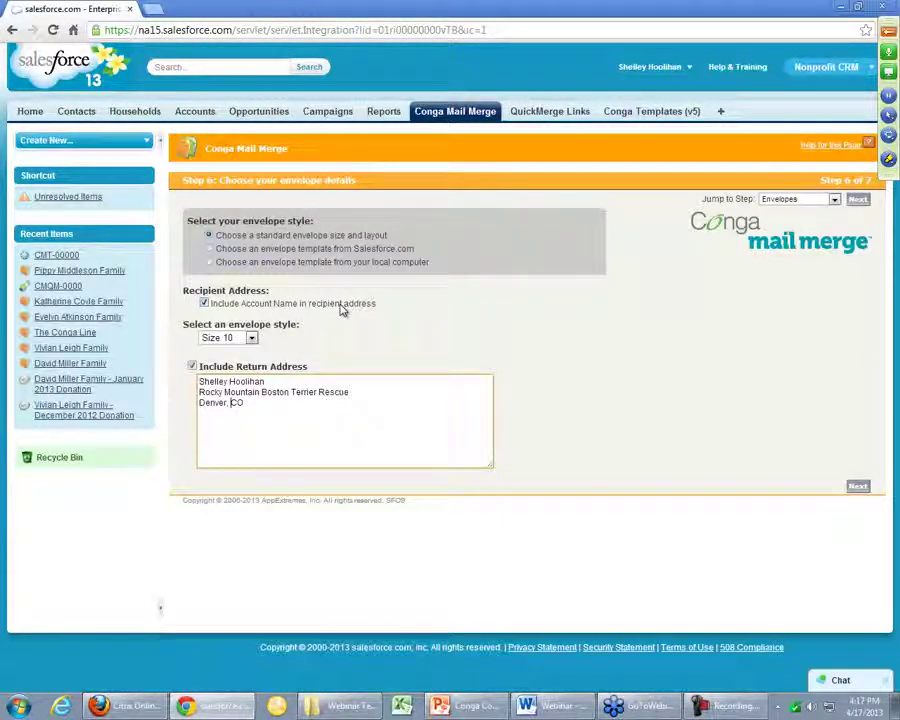
# Step: Check the available envelope sizes, keep Size 10, and continue to the download step
pyautogui.click(252, 338)
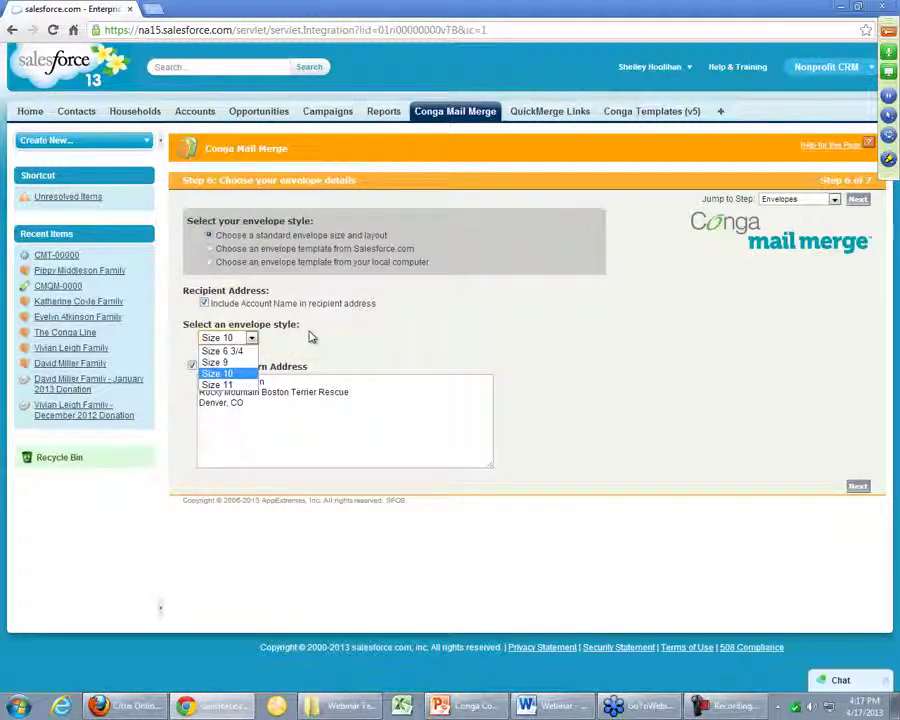
pyautogui.click(349, 343)
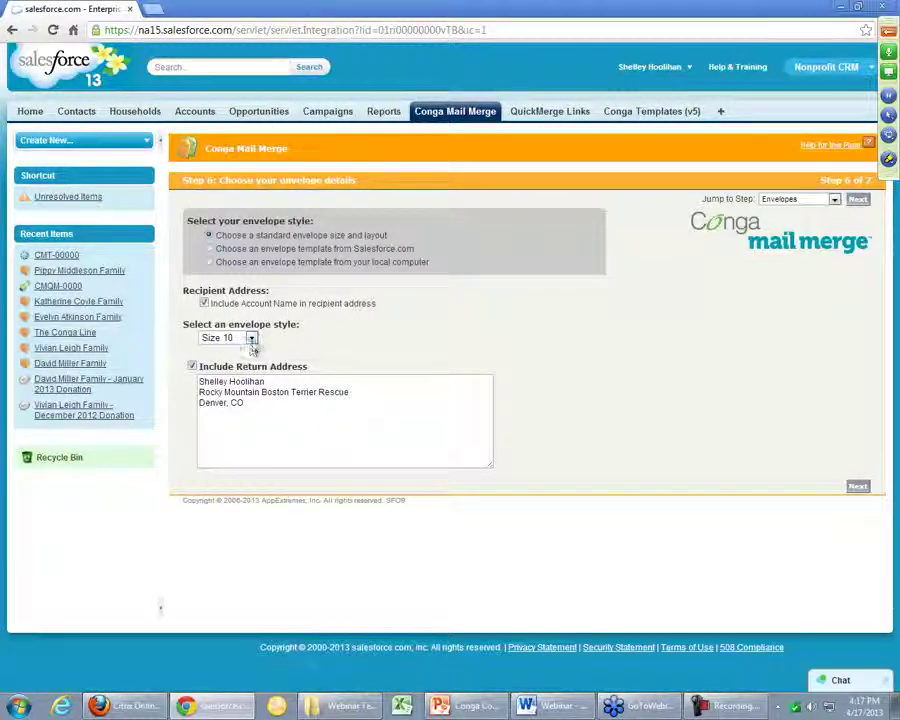
pyautogui.click(858, 201)
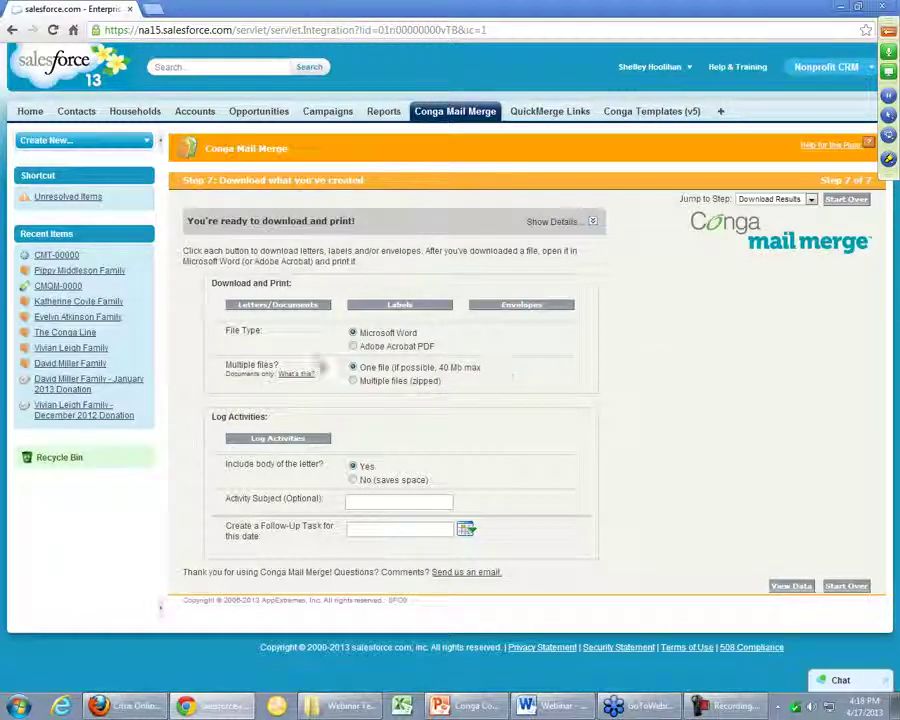
# Step: Download the merged letters as one Microsoft Word file, open Letters (3).docx in Word and maximize its window
pyautogui.click(287, 311)
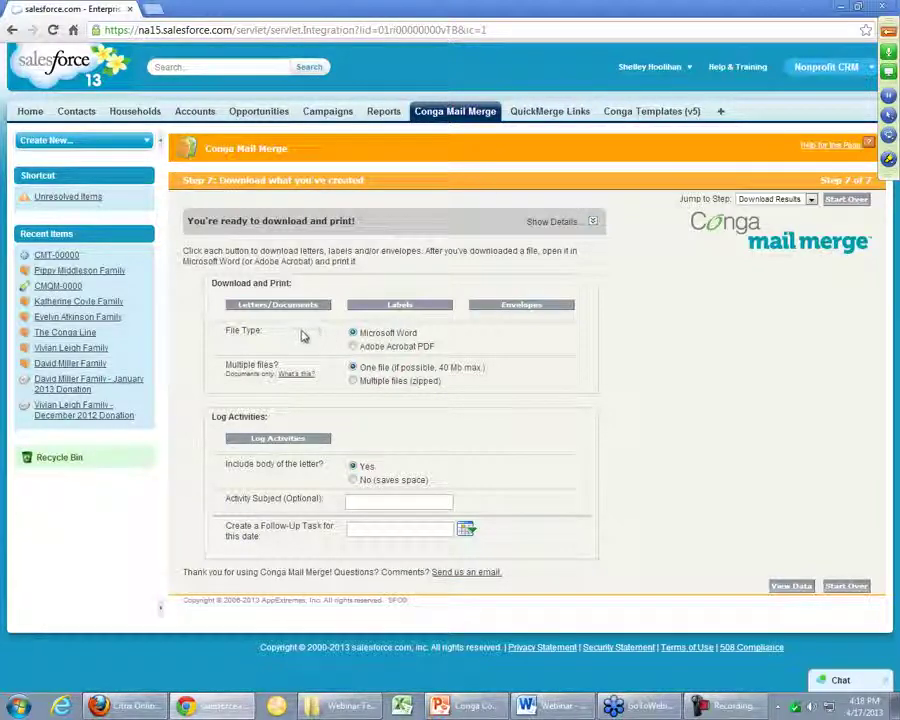
pyautogui.click(278, 306)
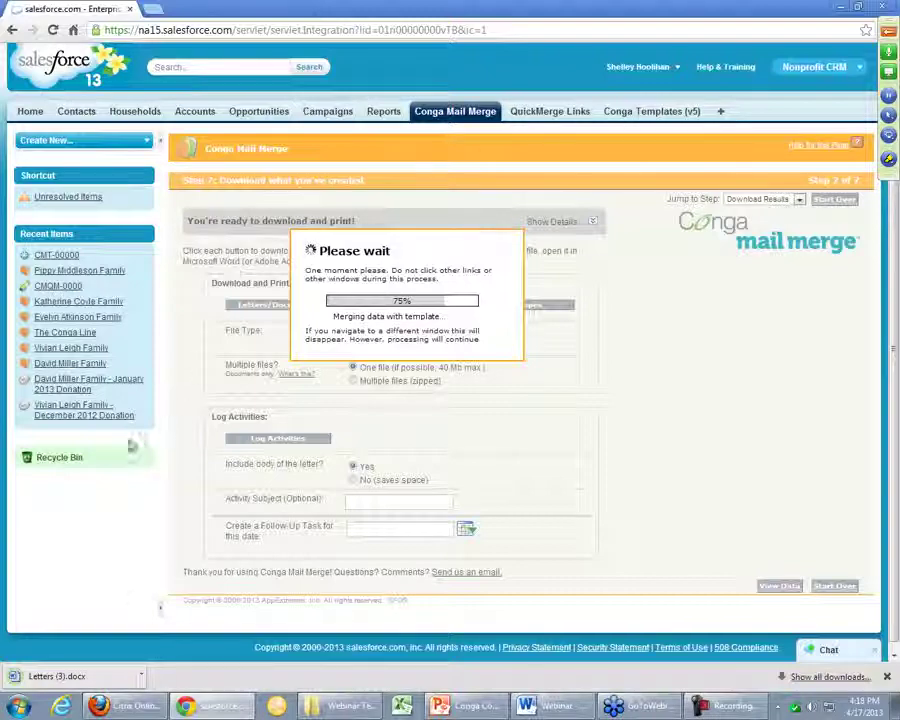
pyautogui.click(73, 679)
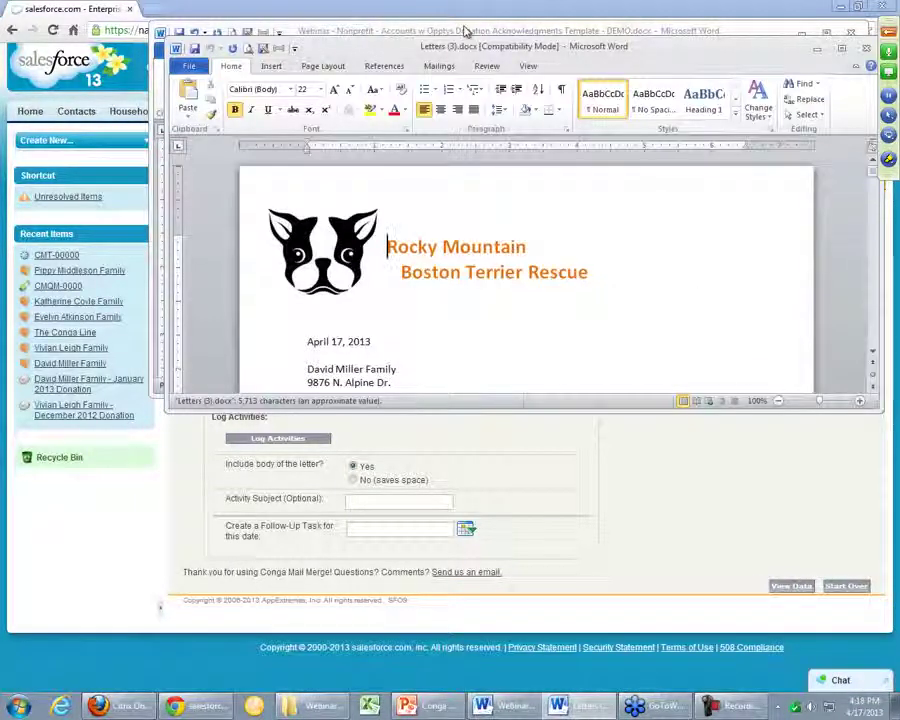
pyautogui.doubleClick(463, 30)
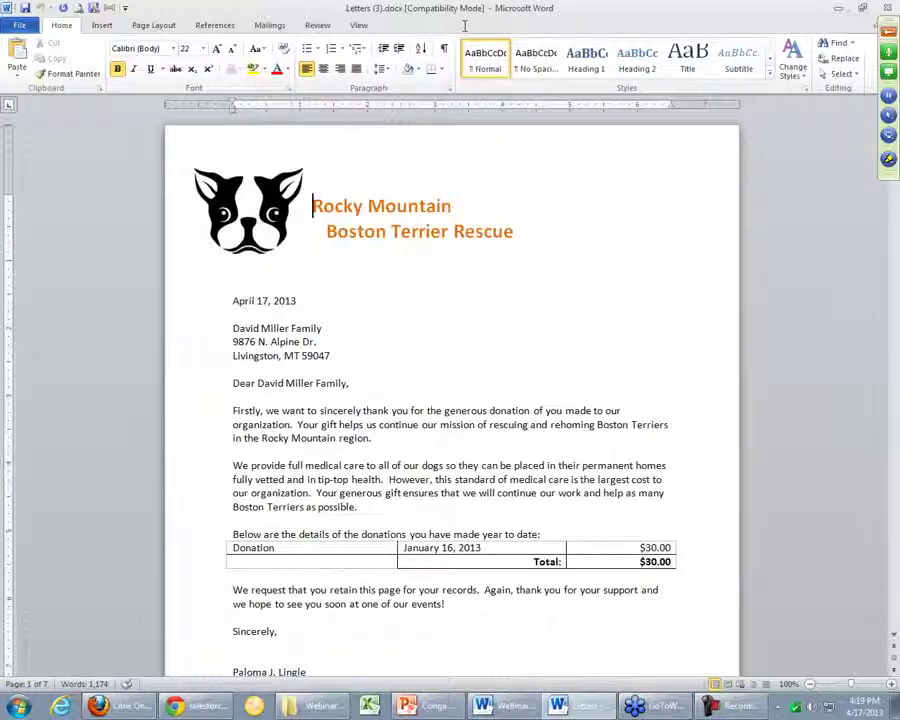
# Step: Review the merged letters, checking each one's address block, salutation, donation table rows and total
pyautogui.scroll(-2, 464, 25)
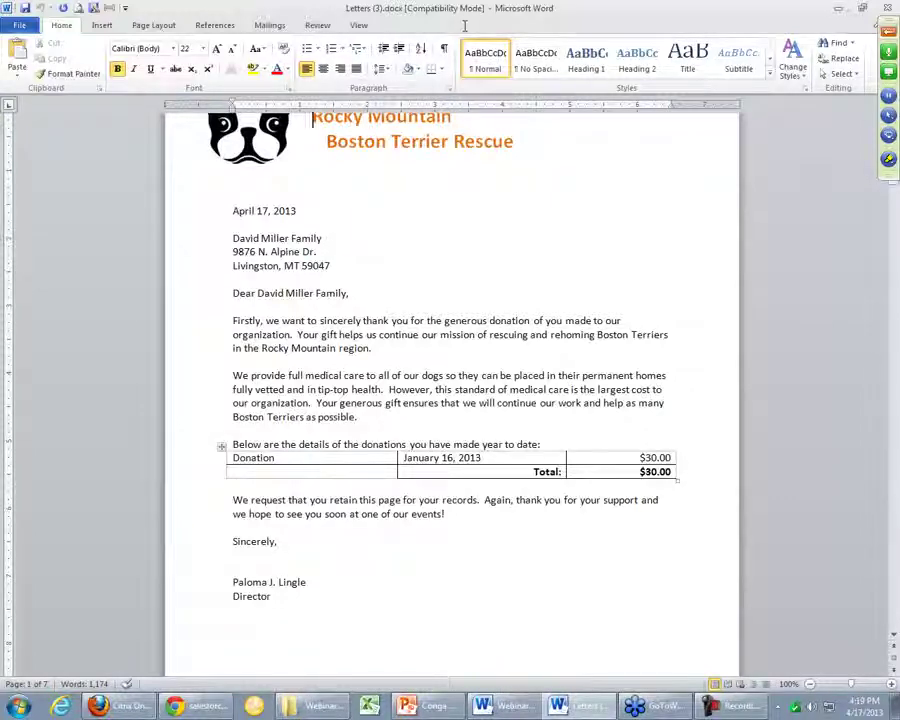
pyautogui.scroll(-10, 464, 25)
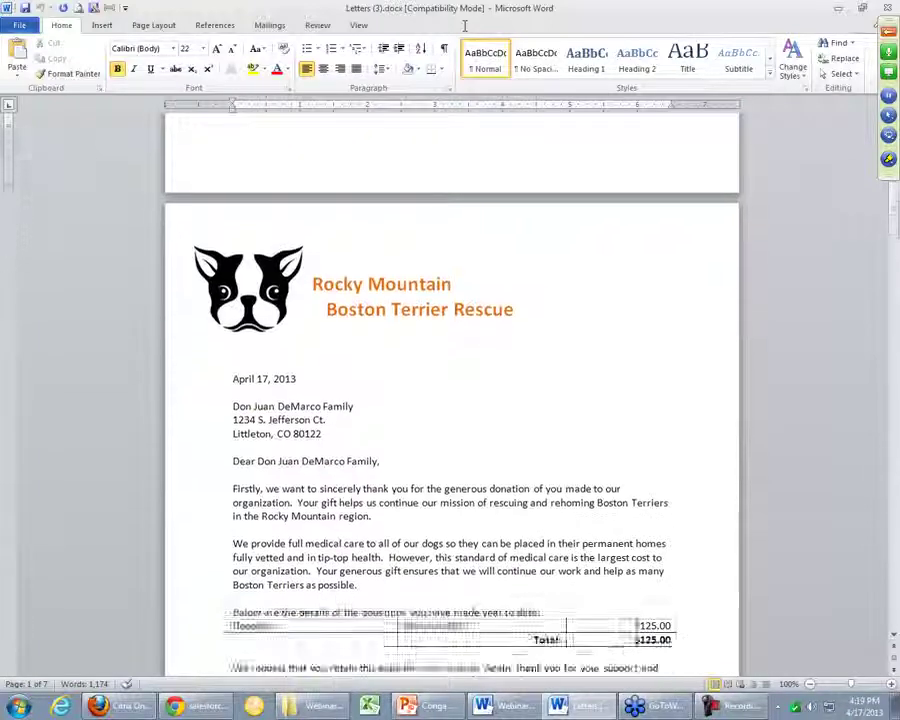
pyautogui.scroll(-3, 464, 25)
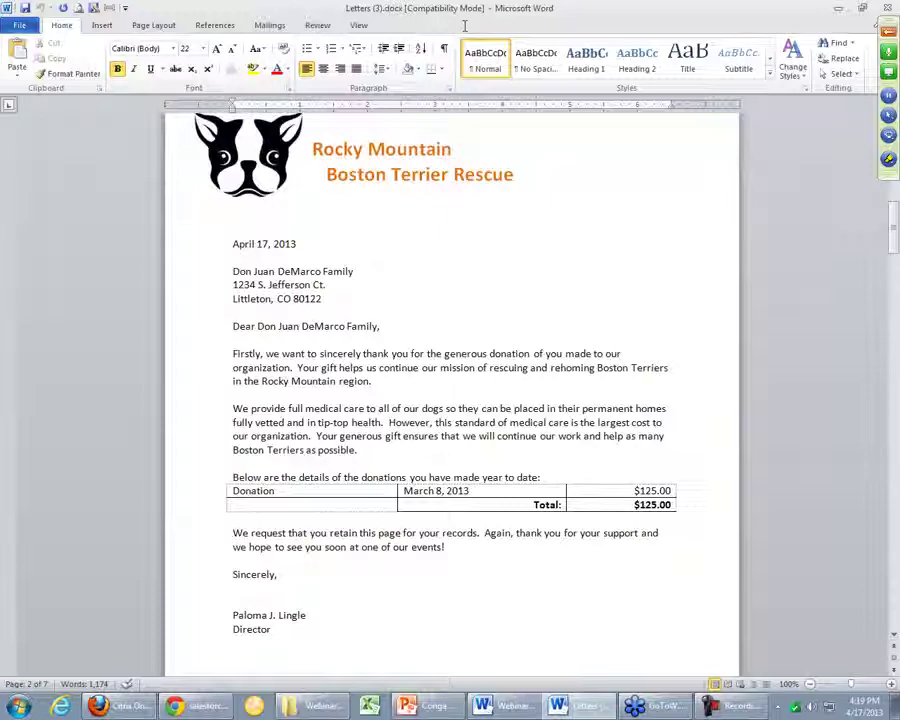
pyautogui.scroll(-3, 464, 25)
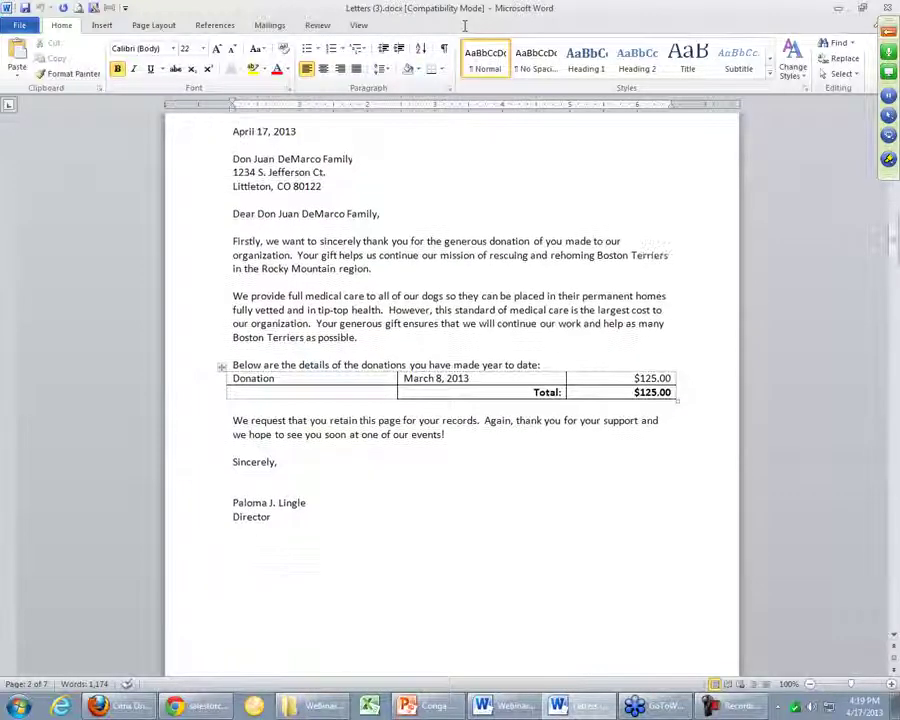
pyautogui.scroll(-10, 464, 25)
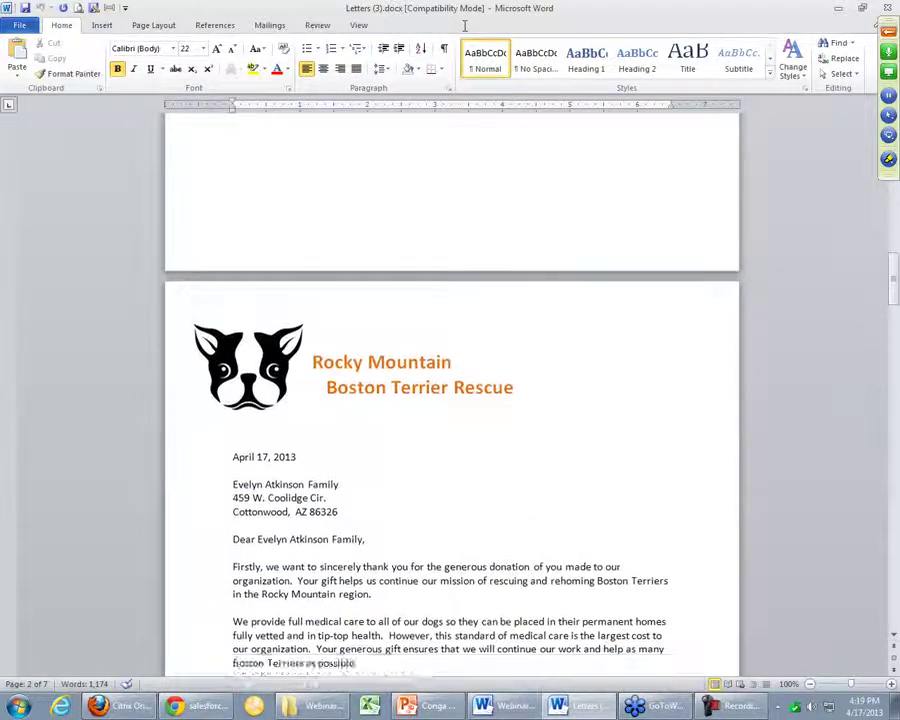
pyautogui.scroll(-4, 464, 25)
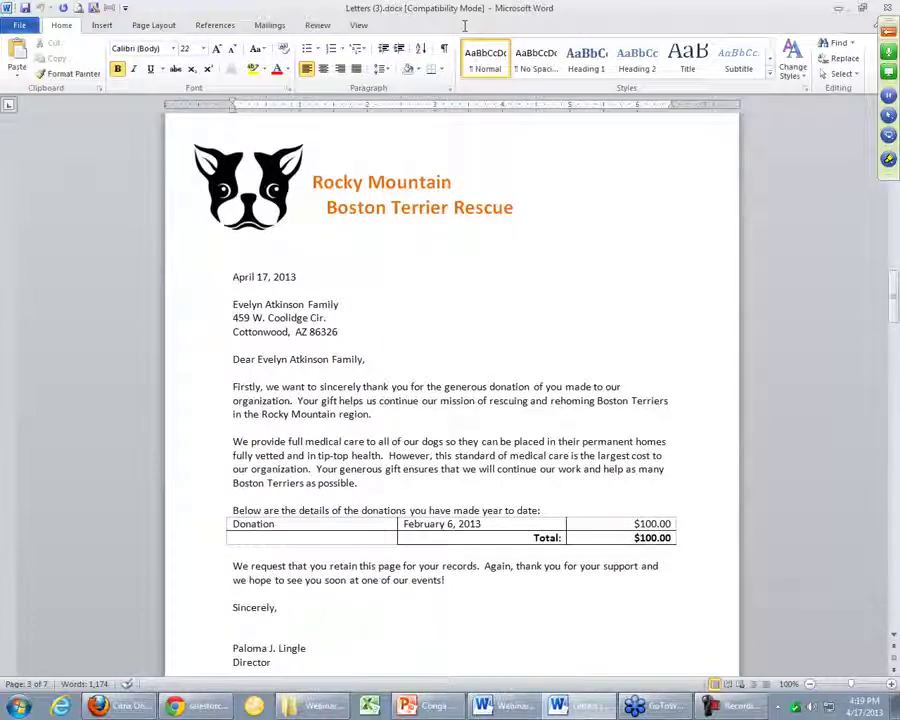
pyautogui.scroll(-10, 464, 25)
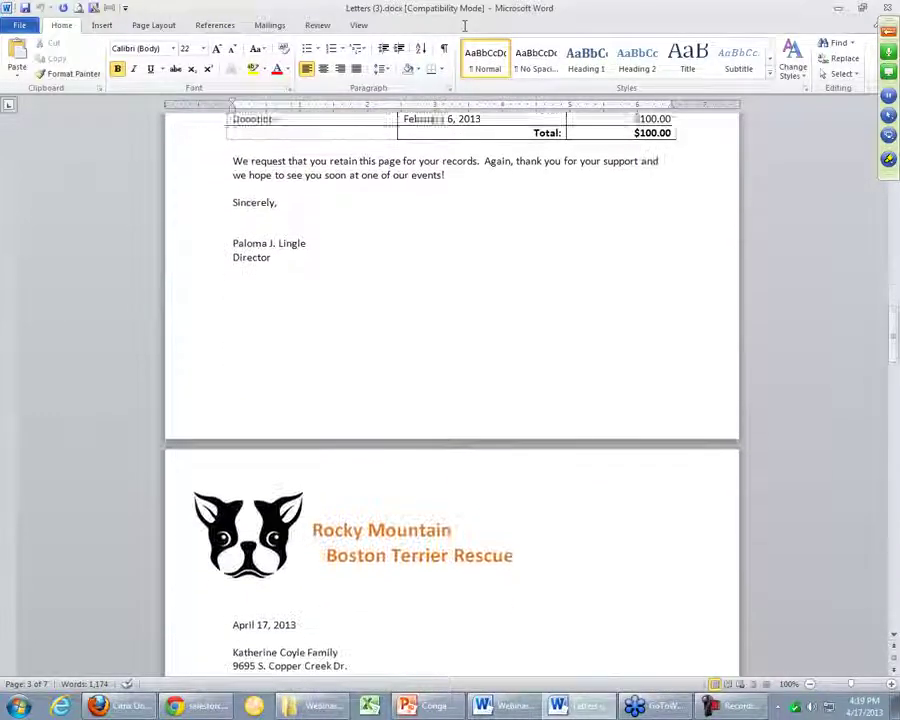
pyautogui.scroll(-11, 464, 25)
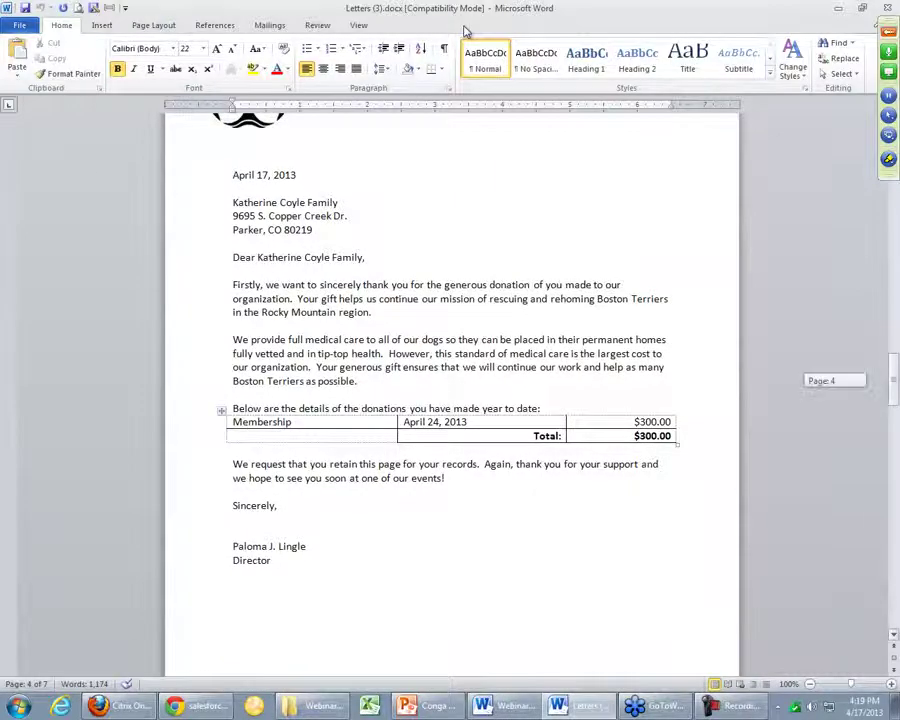
pyautogui.scroll(-20, 464, 30)
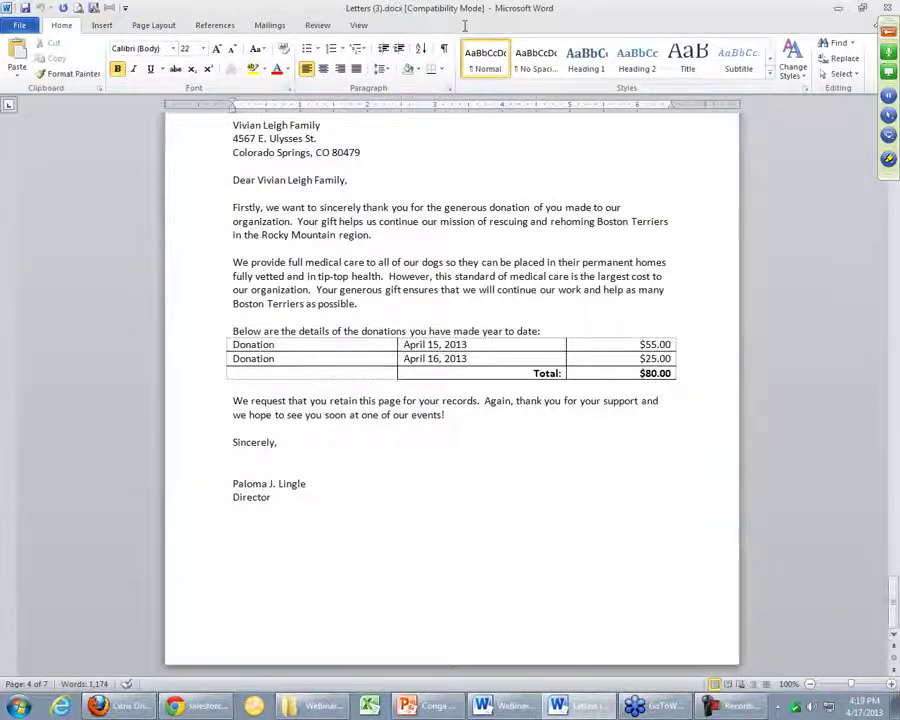
pyautogui.scroll(2, 464, 25)
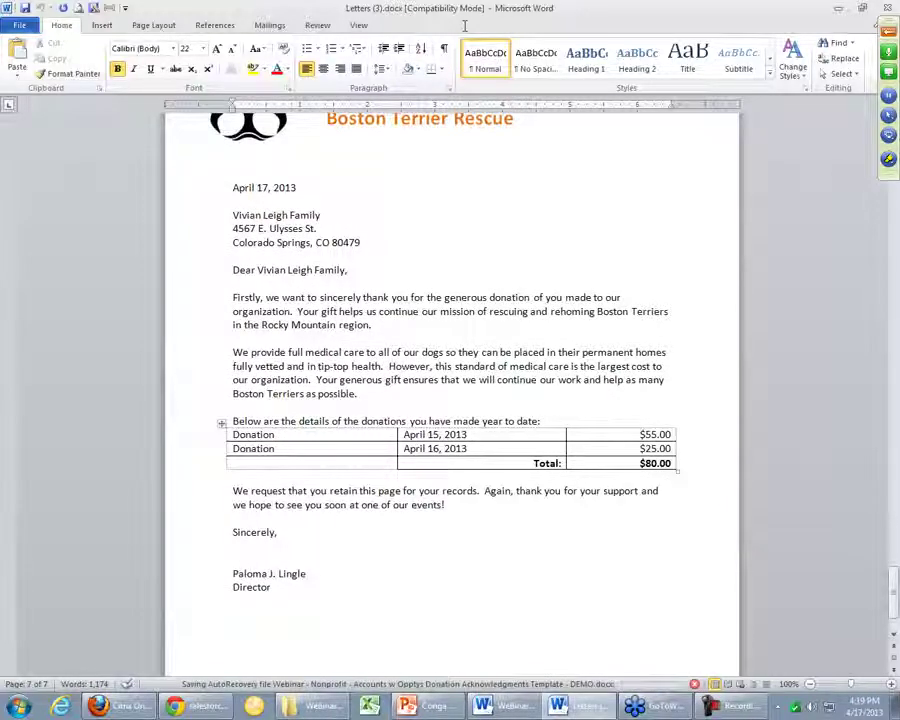
pyautogui.scroll(-1, 464, 25)
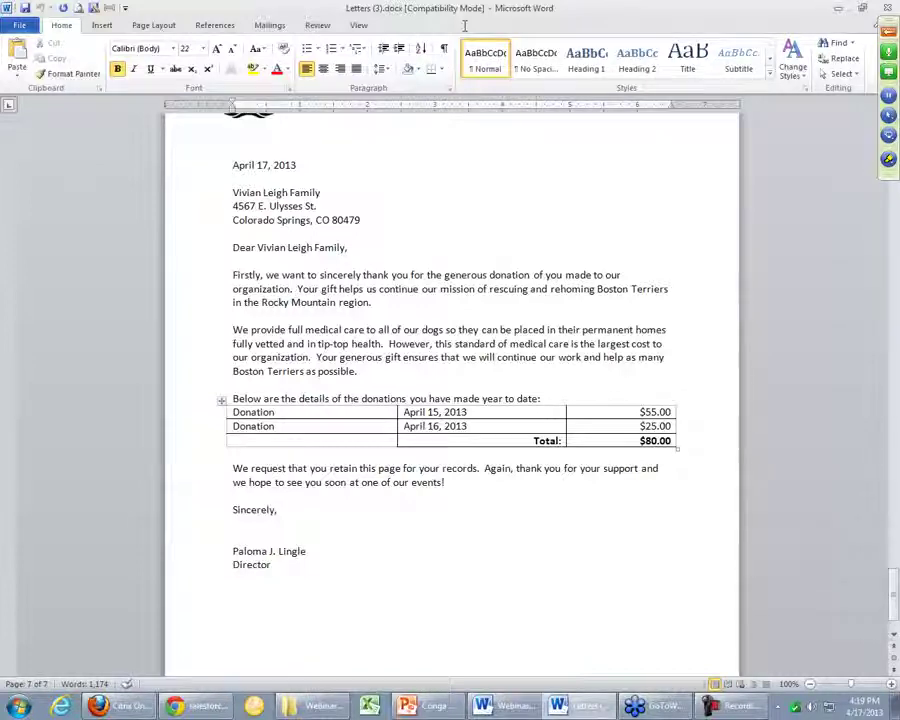
pyautogui.scroll(-1, 464, 25)
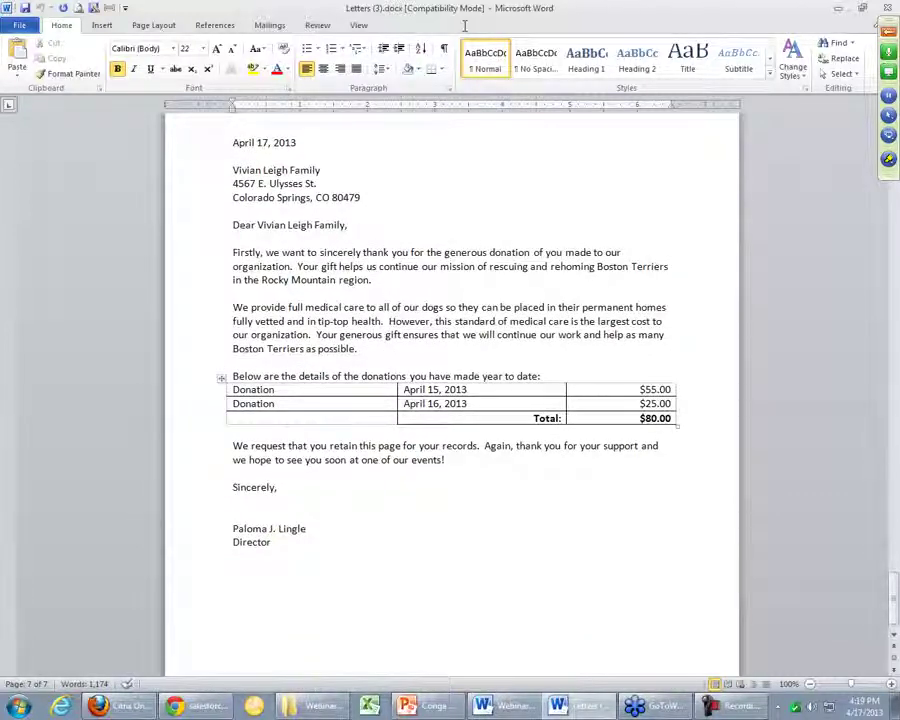
pyautogui.scroll(15, 464, 25)
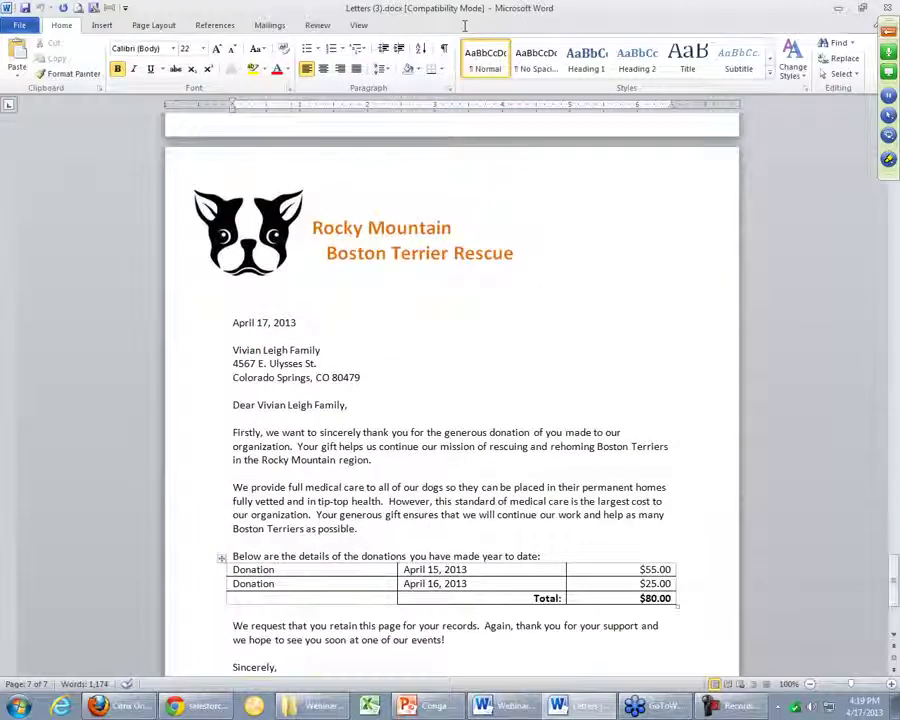
pyautogui.scroll(3, 464, 25)
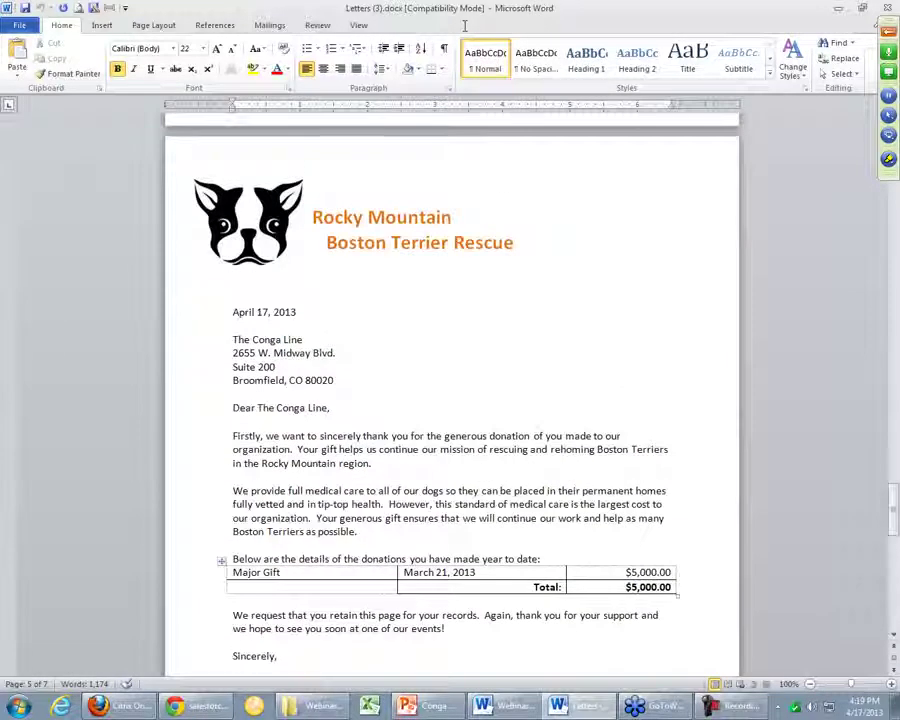
pyautogui.scroll(17, 464, 25)
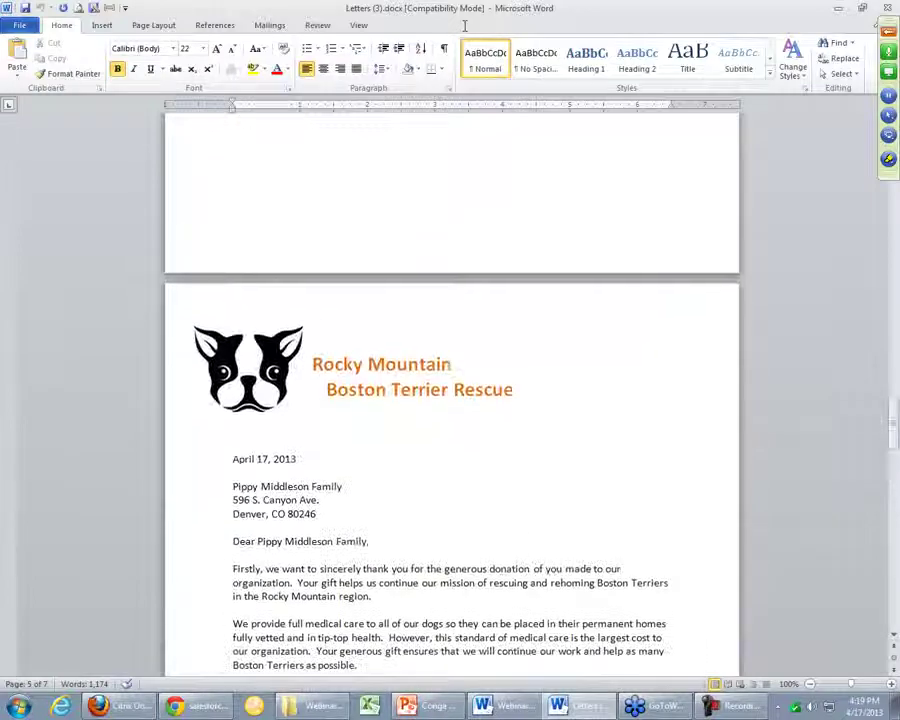
pyautogui.scroll(15, 464, 25)
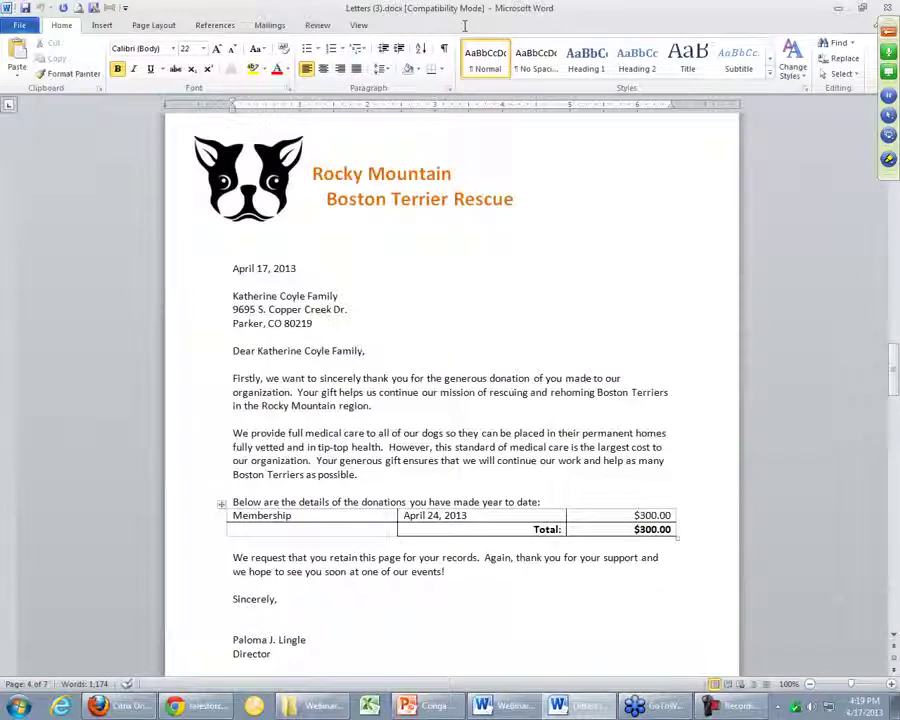
# Step: Finish with the merged letters, switch to Labels (2).doc in a maximized Word window, review the address labels and close the document
pyautogui.scroll(-1, 464, 30)
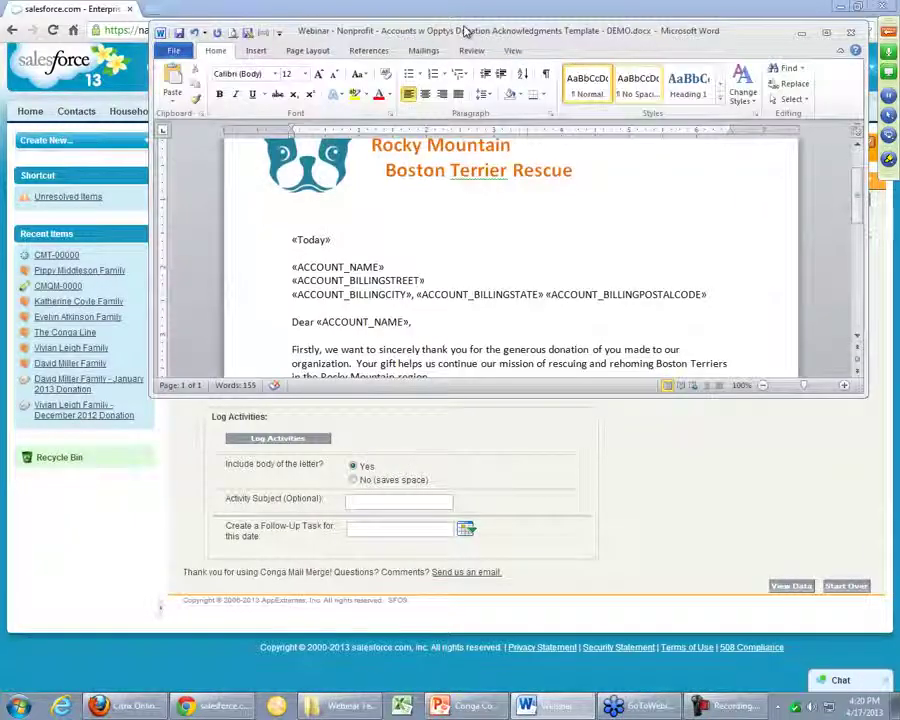
pyautogui.hotkey('alt', 'Tab')
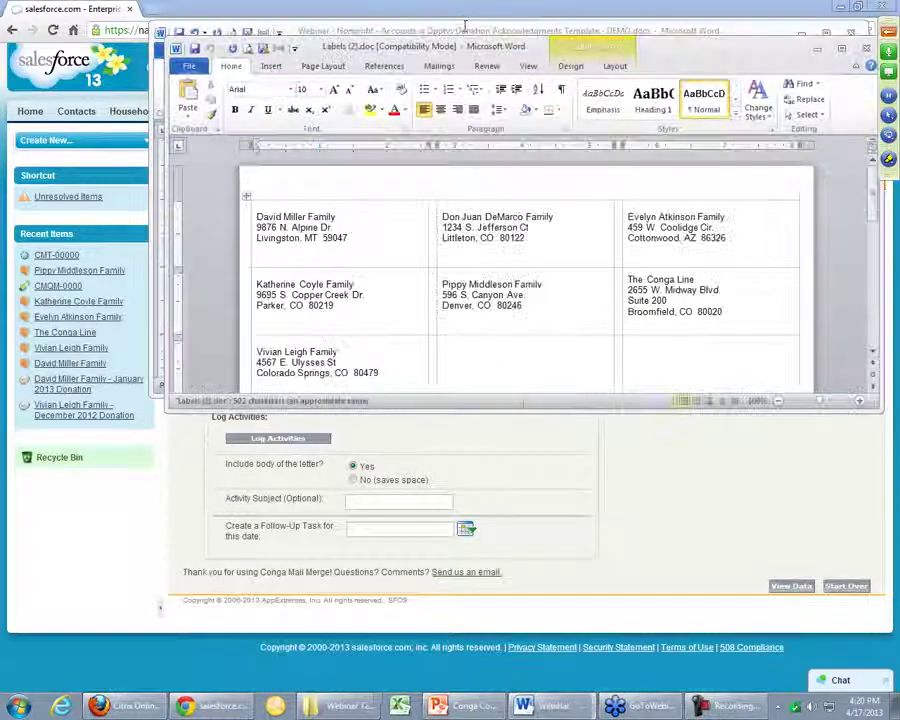
pyautogui.doubleClick(465, 44)
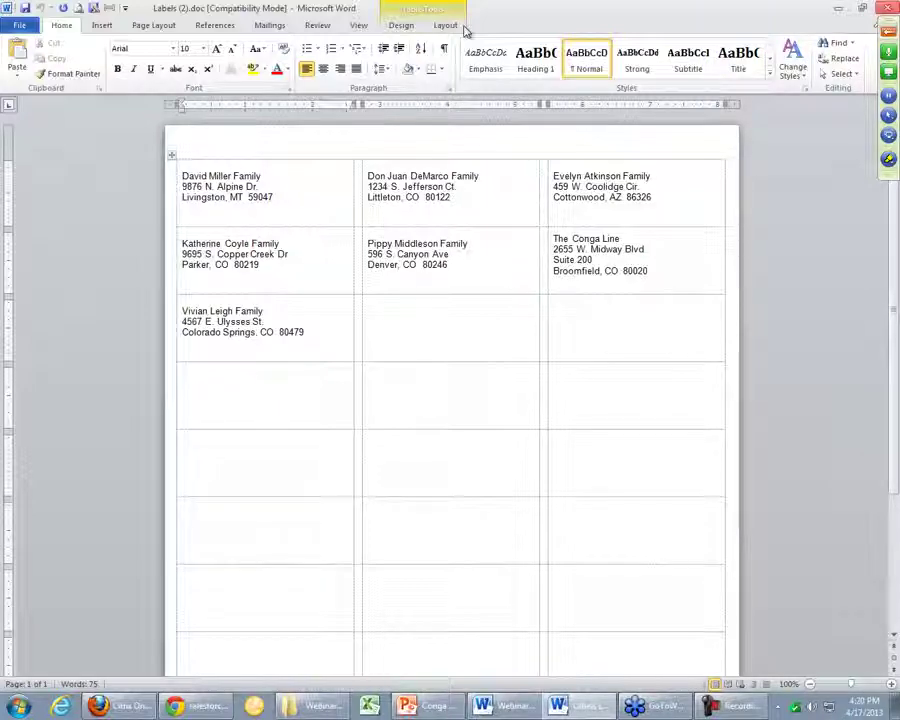
pyautogui.hotkey('alt', 'F4')
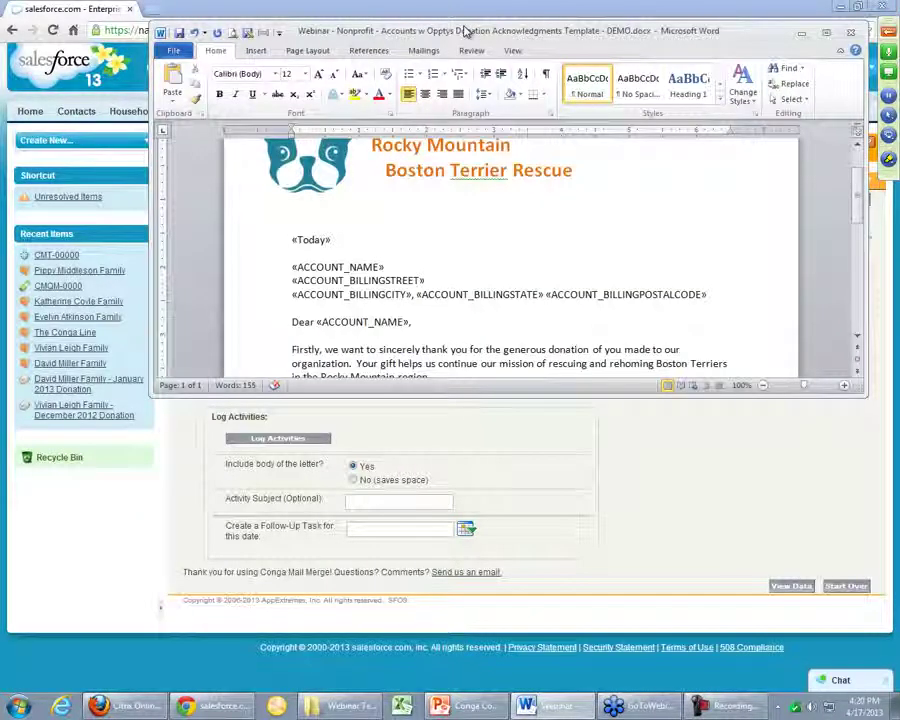
# Step: Switch to Envelopes (1).doc, review the return and recipient addresses on the merged envelopes, and close the document
pyautogui.hotkey('alt', 'Tab')
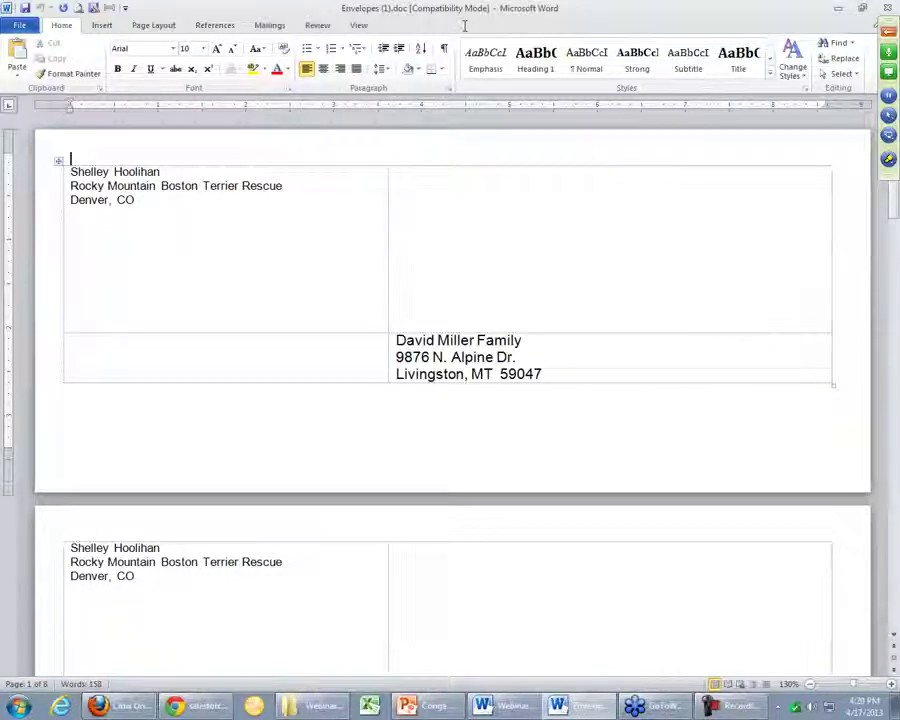
pyautogui.scroll(-1, 464, 25)
pyautogui.scroll(1, 464, 25)
pyautogui.scroll(-3, 464, 25)
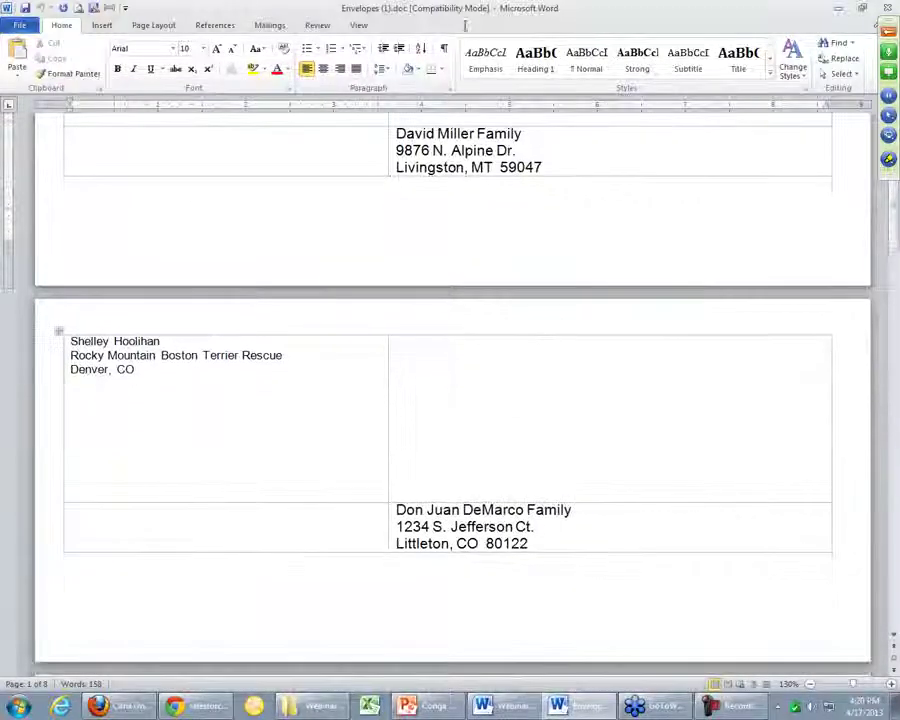
pyautogui.scroll(-10, 464, 25)
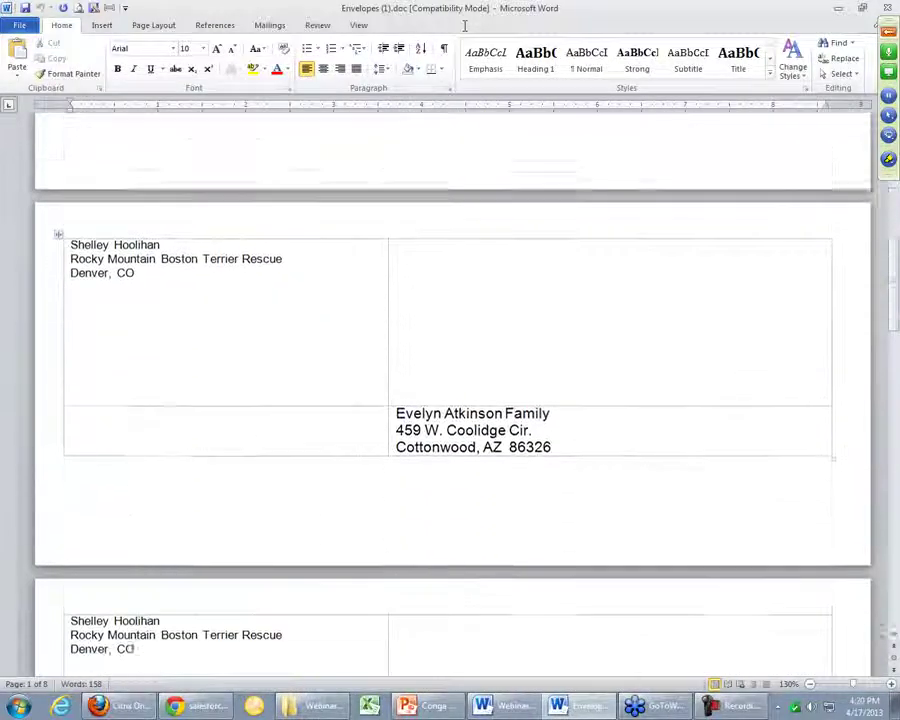
pyautogui.scroll(-8, 464, 25)
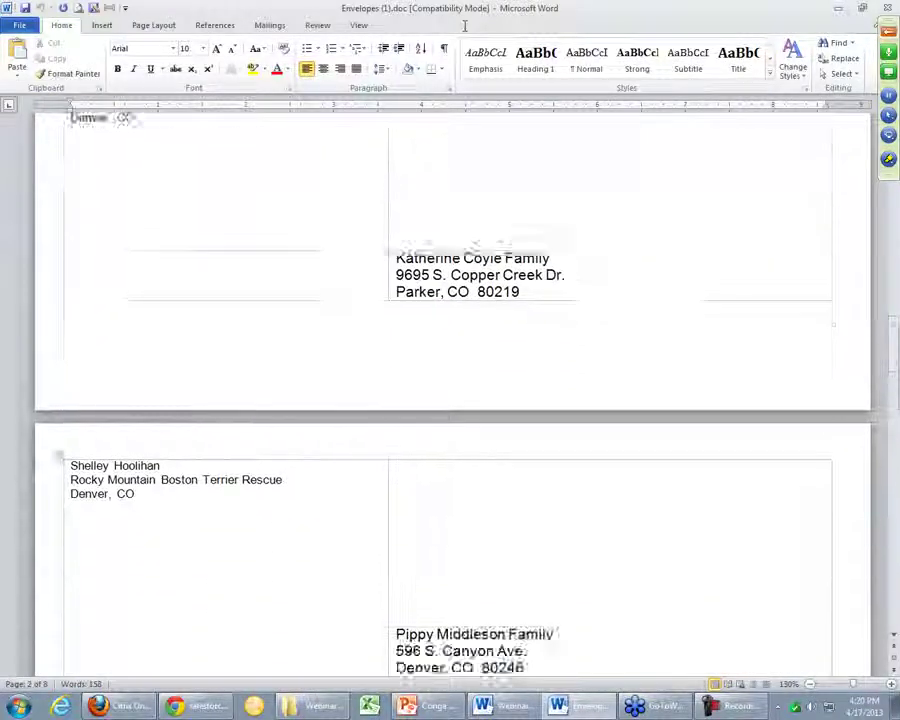
pyautogui.scroll(-3, 464, 25)
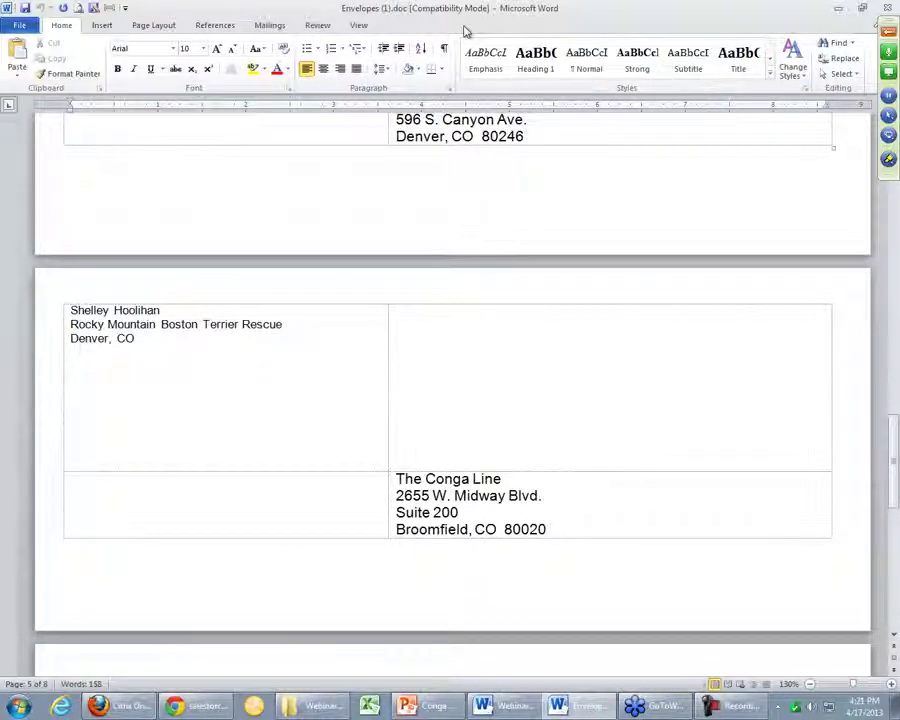
pyautogui.hotkey('alt', 'F4')
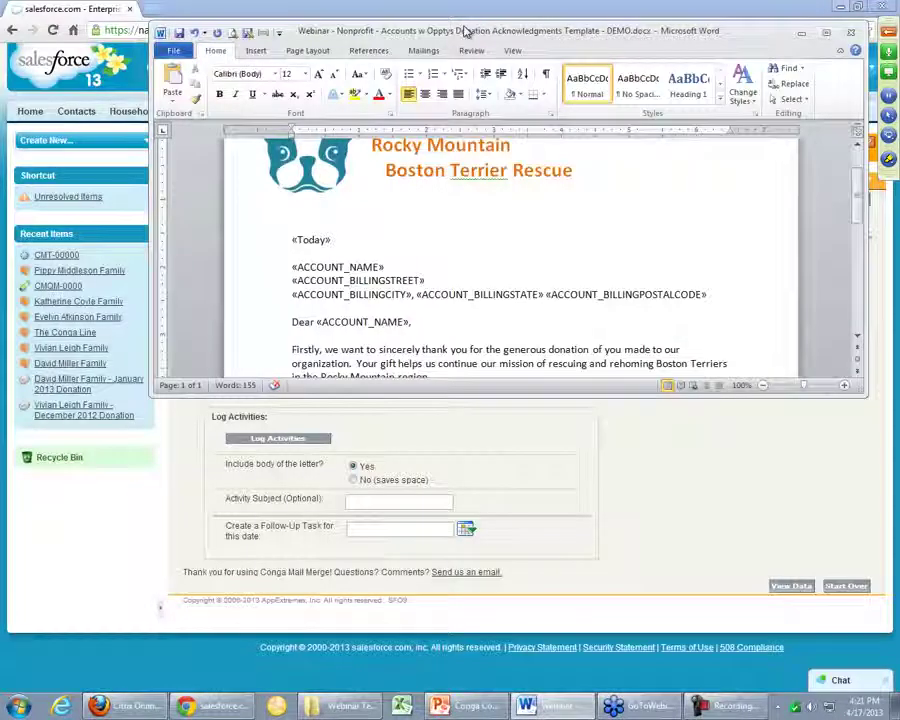
# Step: Switch back to the browser and log the mail merge activities with the subject "Donation letters generated" and the letter body included
pyautogui.hotkey('alt', 'Tab')
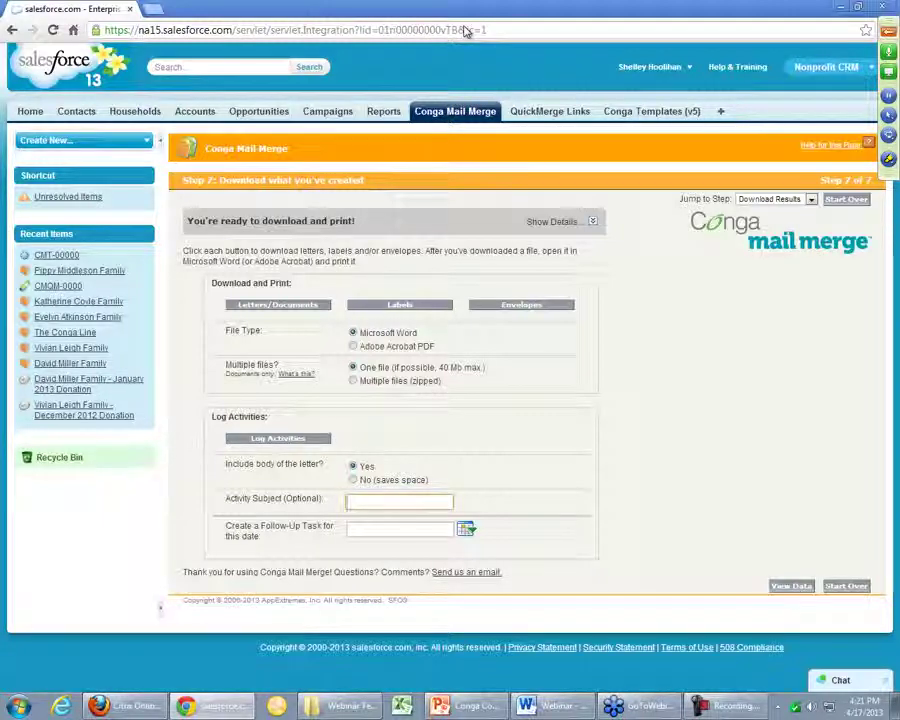
pyautogui.write('Letters')
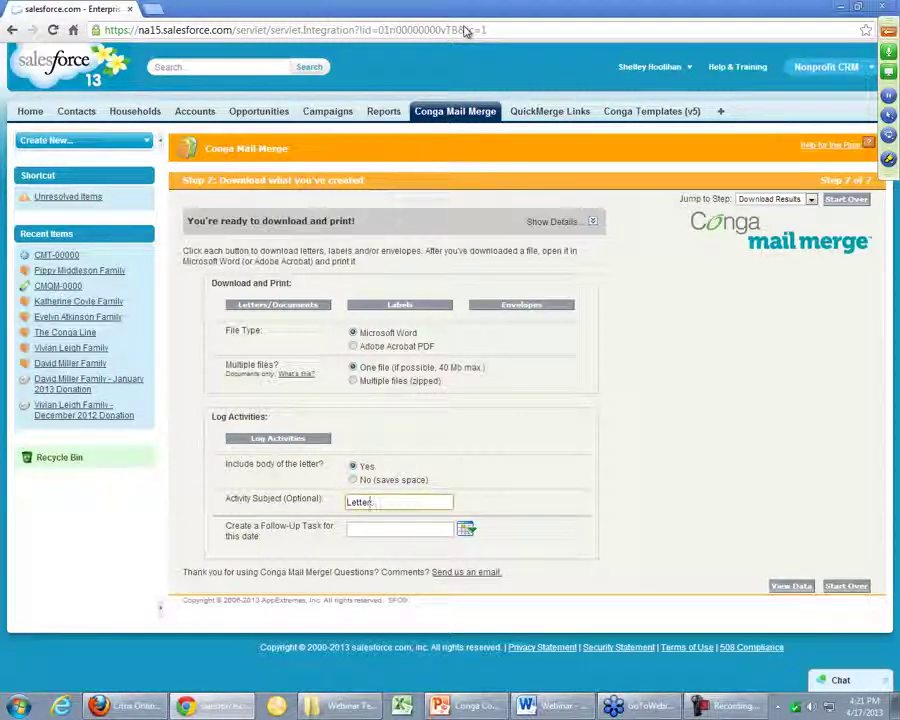
pyautogui.press('BackSpace')
pyautogui.press('BackSpace')
pyautogui.press('BackSpace')
pyautogui.press('BackSpace')
pyautogui.press('BackSpace')
pyautogui.press('BackSpace')
pyautogui.press('BackSpace')
pyautogui.write('Dona')
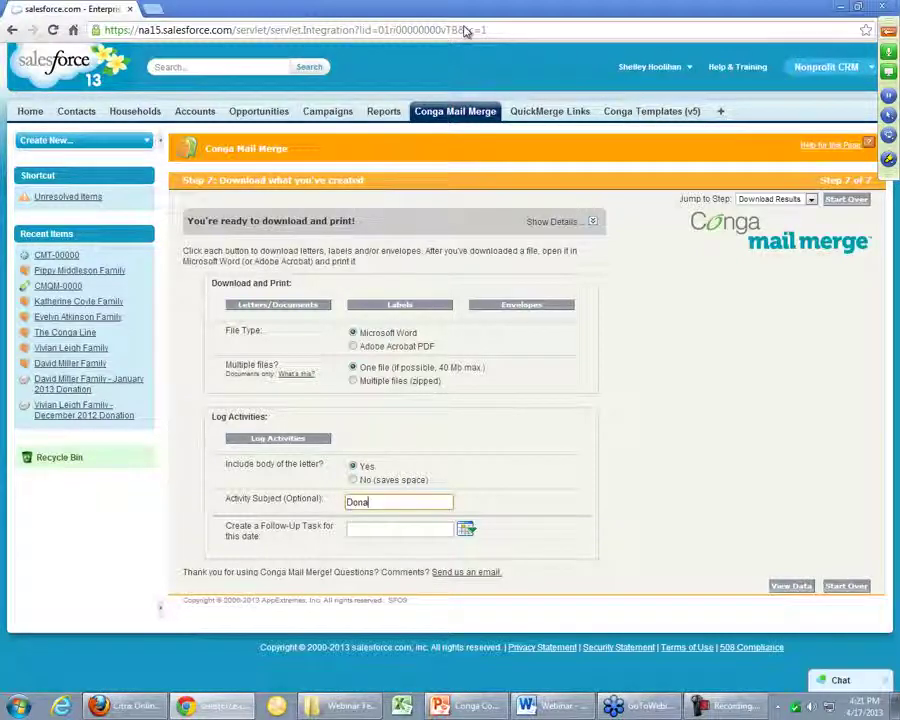
pyautogui.write('ation letters generate')
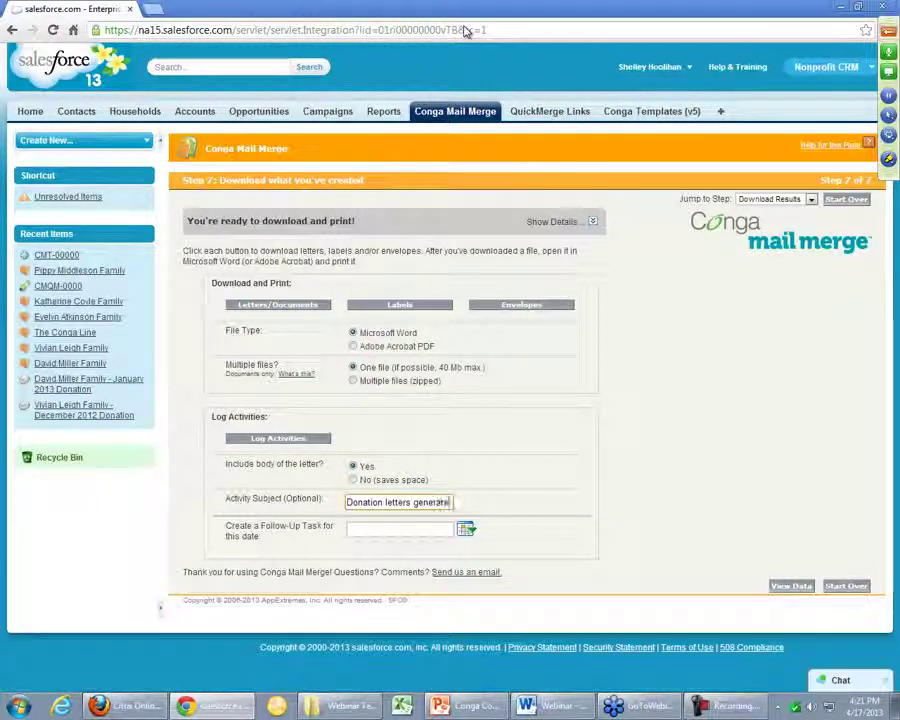
pyautogui.write('d')
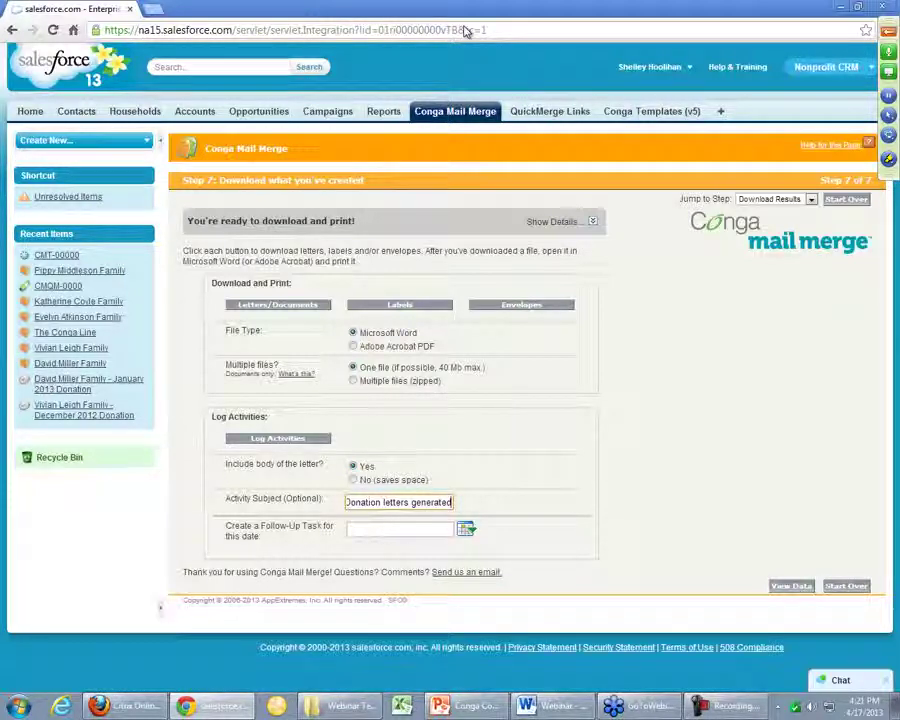
pyautogui.press('BackSpace')
pyautogui.write('d')
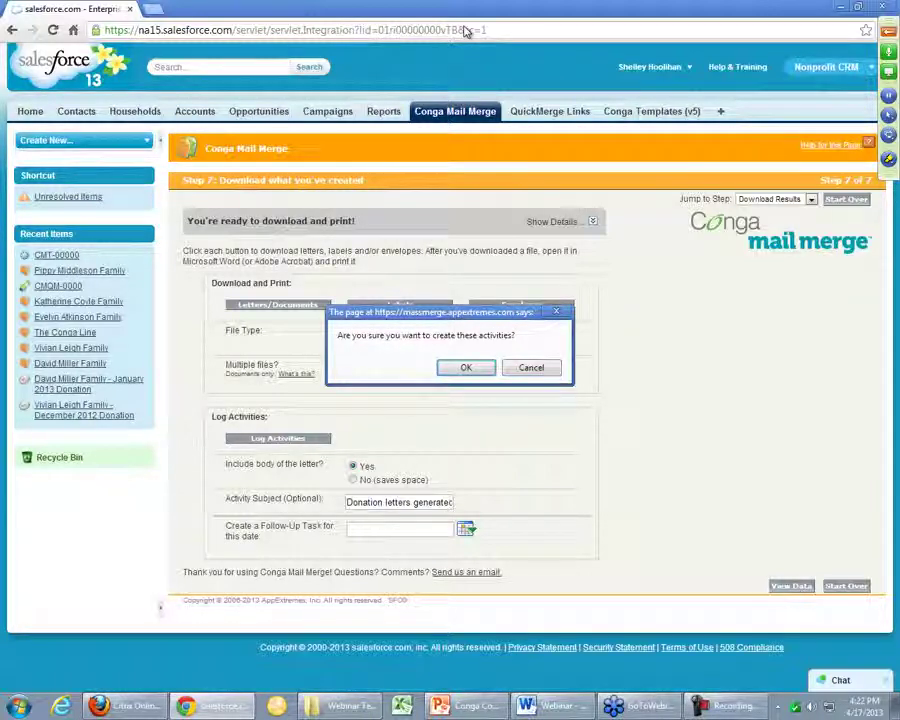
pyautogui.press('Return')
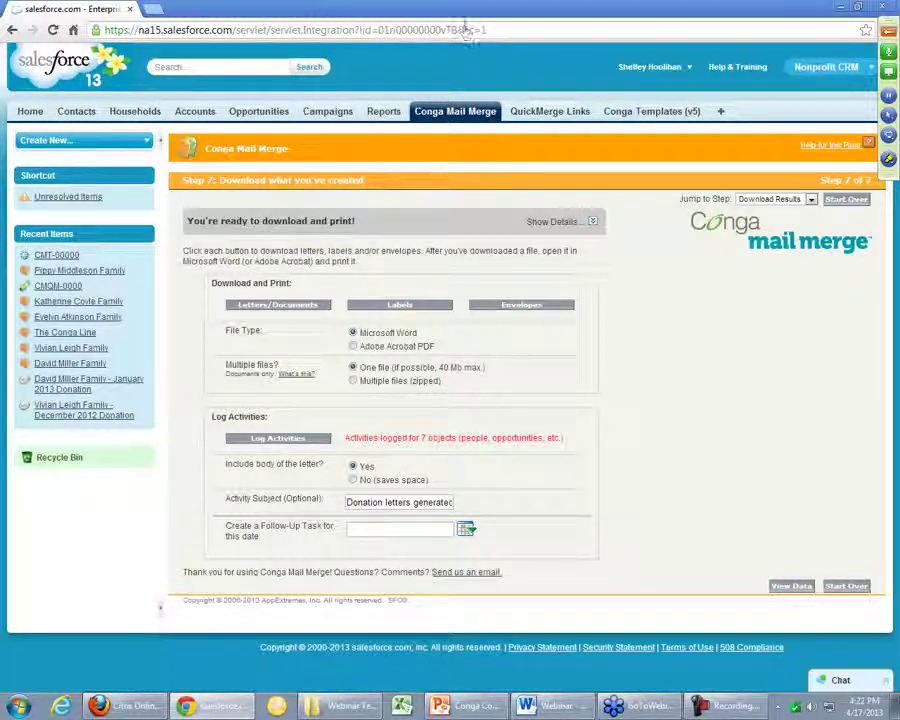
# Step: Open the most recent family account in a new browser tab and check the account records' feed and Activity History for the logged letters
pyautogui.rightClick(108, 271)
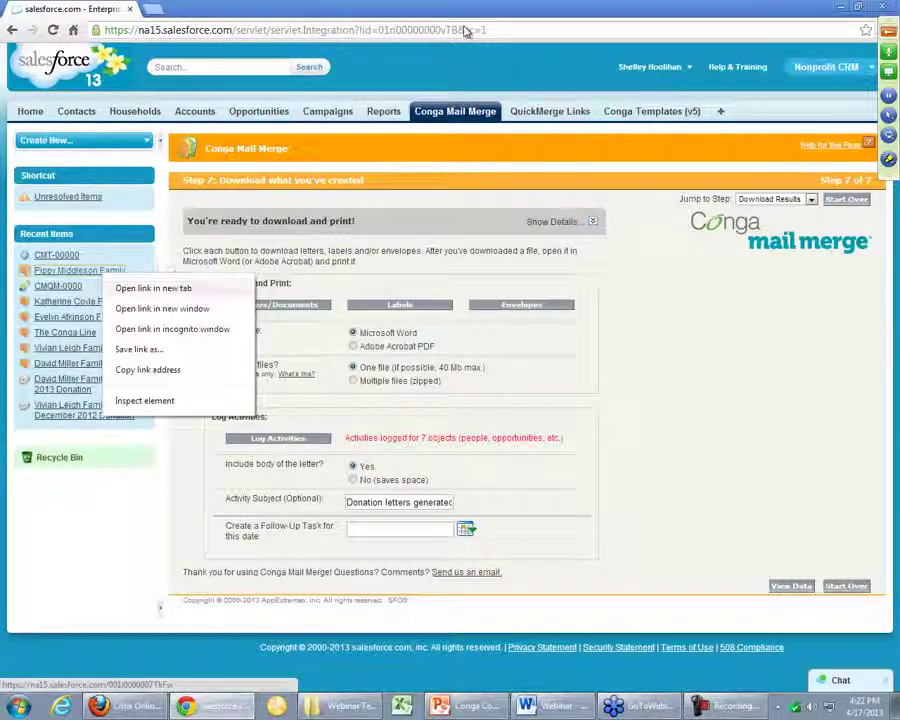
pyautogui.click(153, 288)
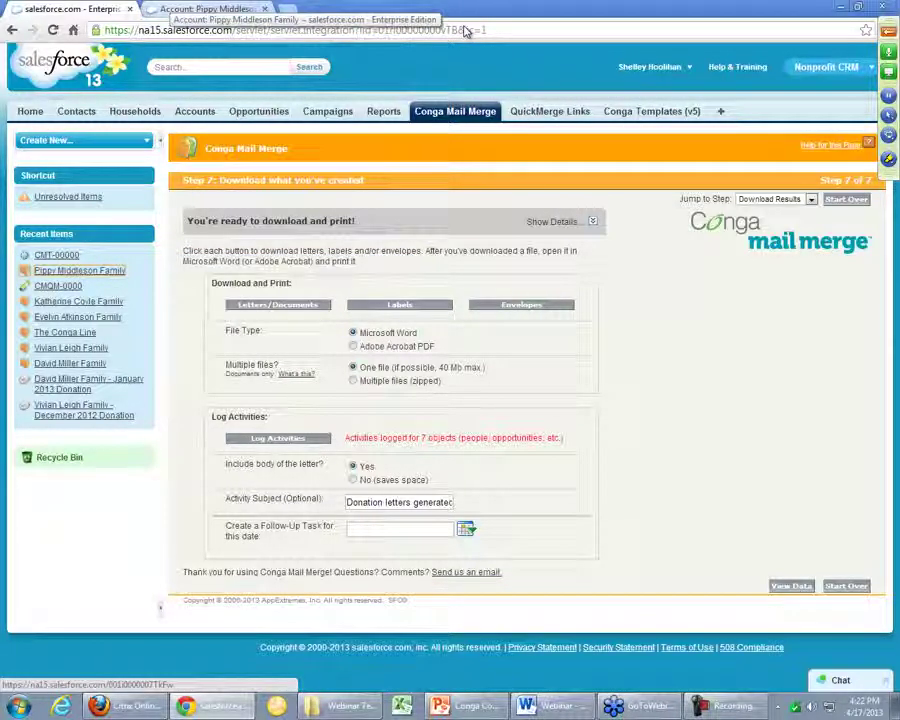
pyautogui.click(205, 9)
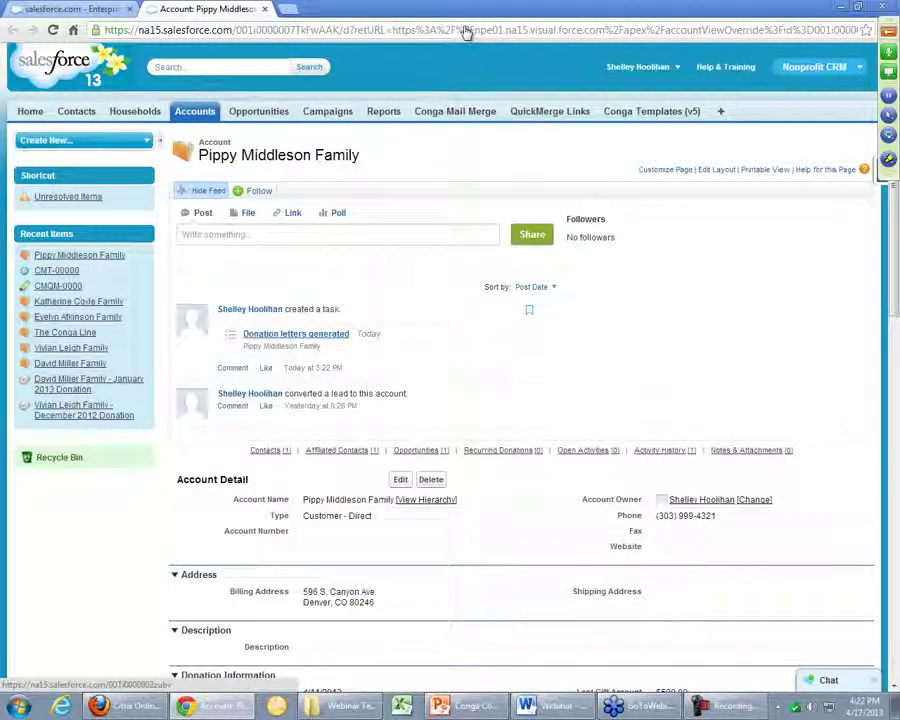
pyautogui.scroll(-10, 465, 32)
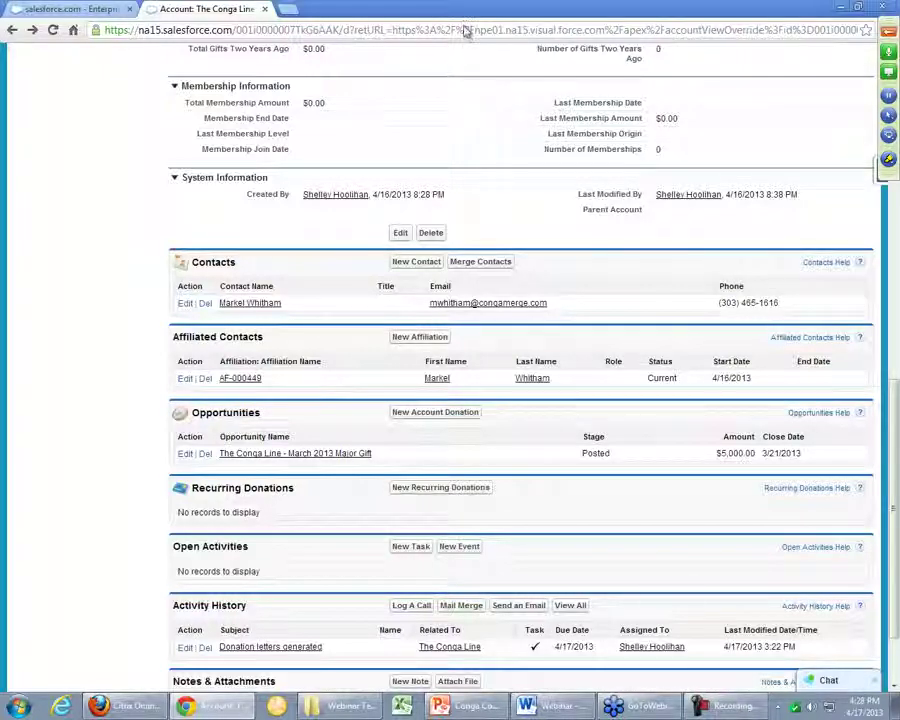
# Step: Open the QuickMerge link CMQM-0000, and open the Conga template CMT-00000 in a separate browser tab
pyautogui.press('Home')
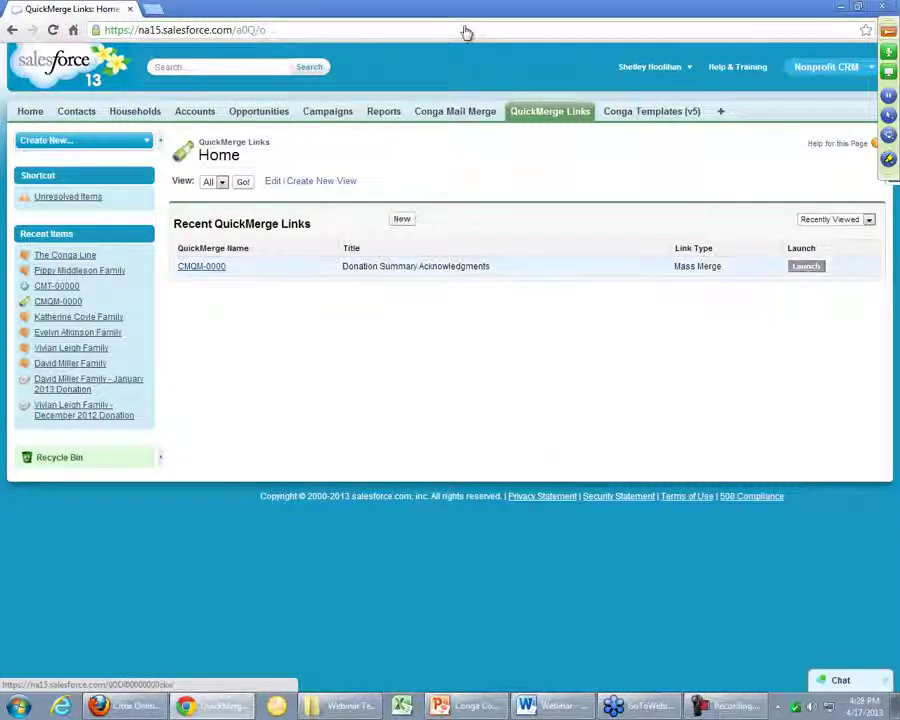
pyautogui.press('Return')
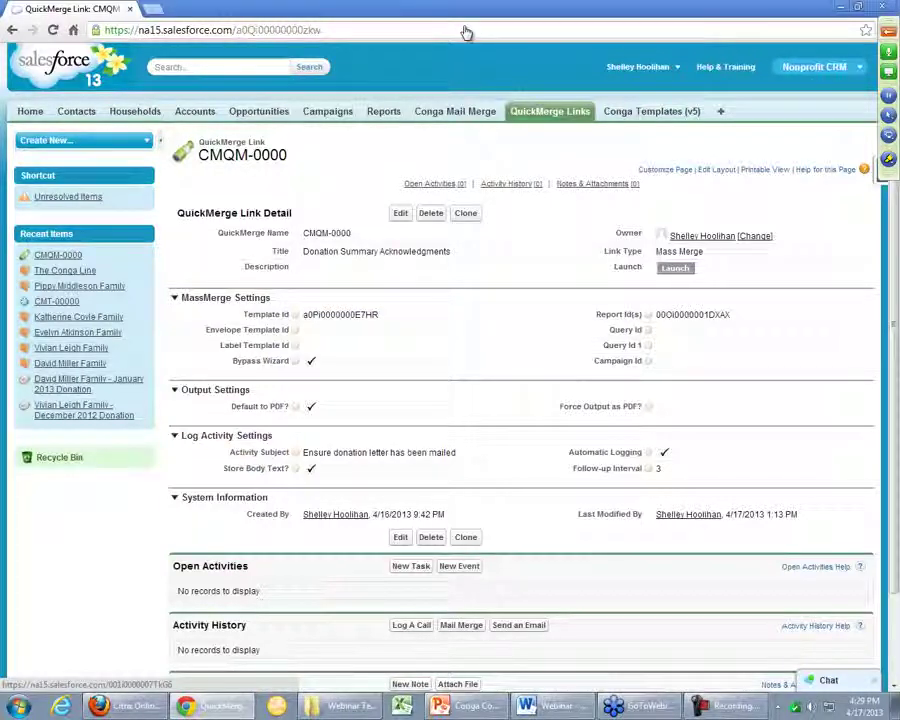
pyautogui.rightClick(652, 111)
pyautogui.click(694, 124)
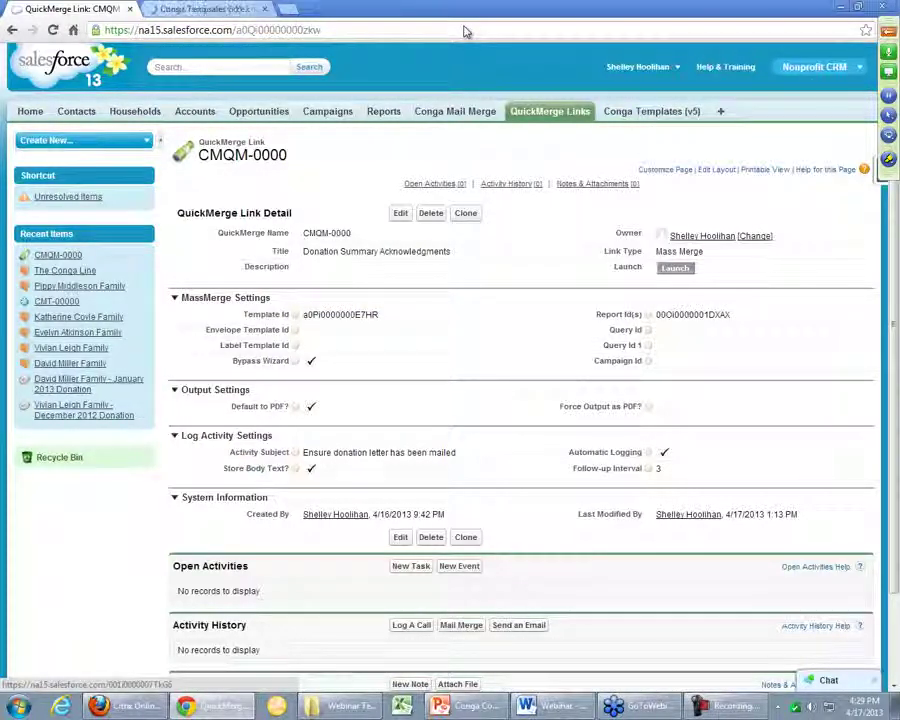
pyautogui.click(215, 9)
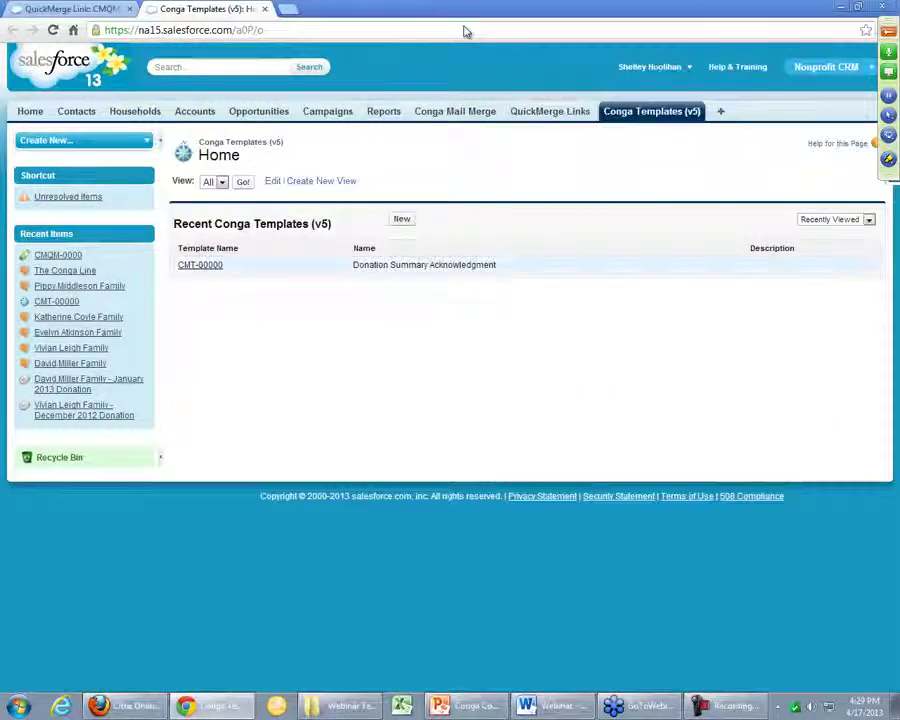
pyautogui.click(200, 264)
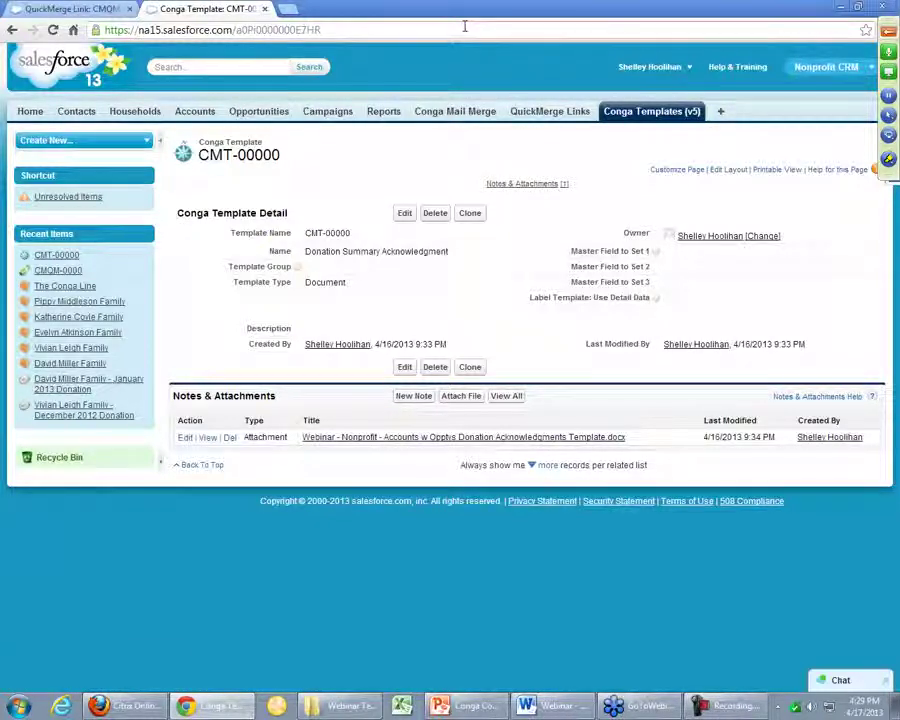
# Step: Check the QuickMerge link's Template Id, copy its Report Id, and open that report by replacing the record ID in the template page's URL
pyautogui.hotkey('ctrl', 'shift', 'Tab')
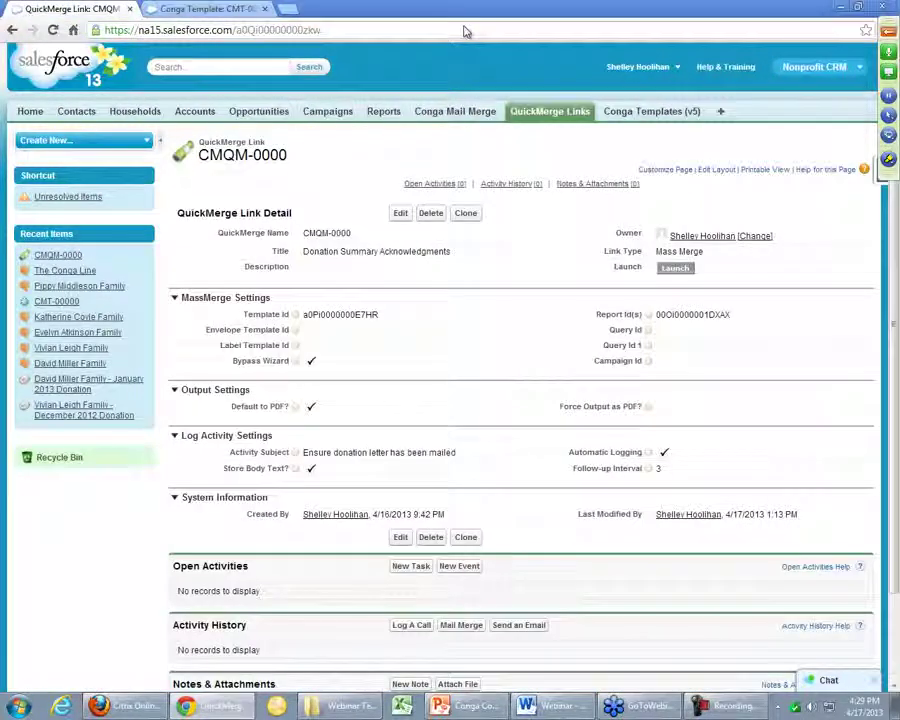
pyautogui.doubleClick(340, 314)
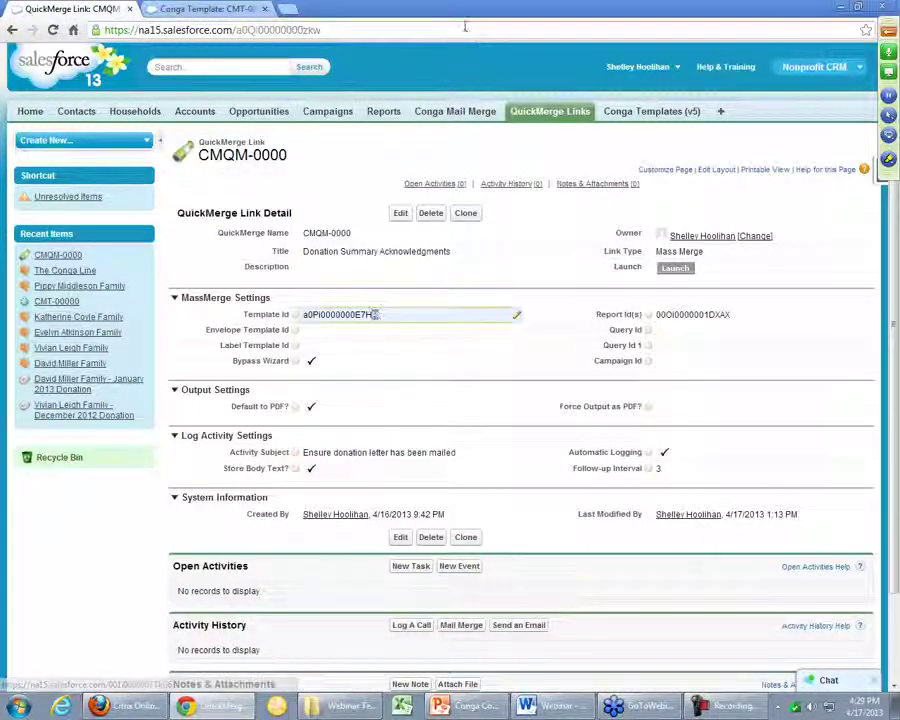
pyautogui.hotkey('shift', 'Left')
pyautogui.hotkey('shift', 'Left')
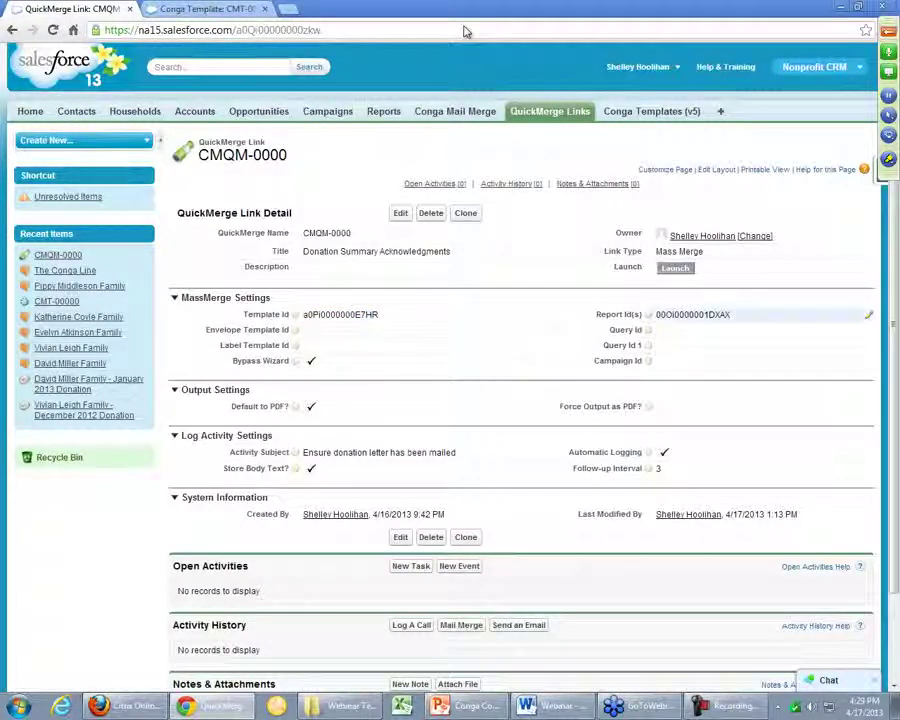
pyautogui.doubleClick(693, 314)
pyautogui.hotkey('ctrl', 'c')
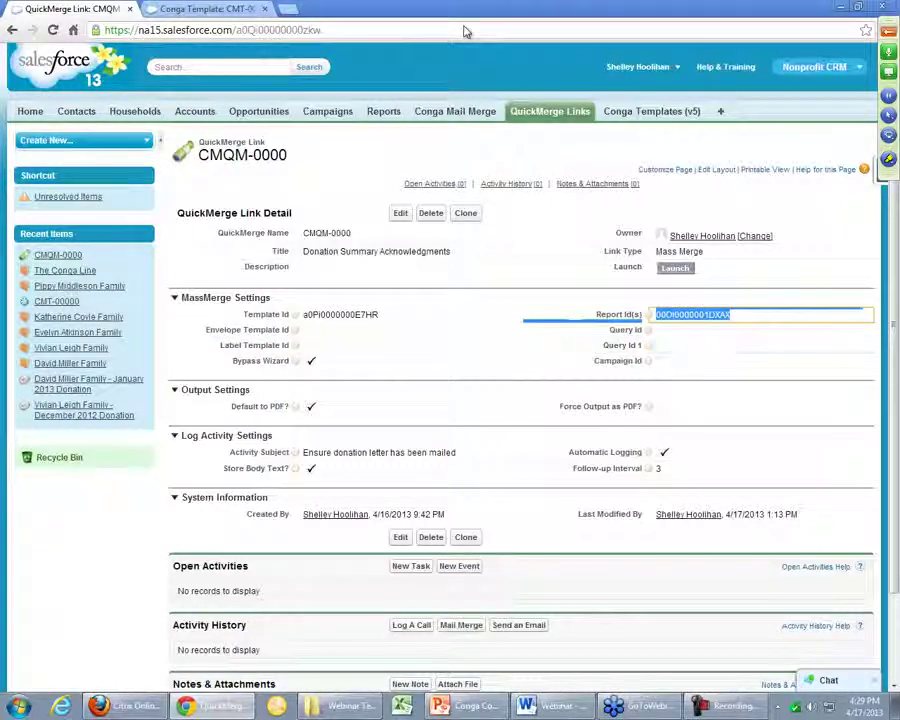
pyautogui.hotkey('ctrl', 'Tab')
pyautogui.hotkey('ctrl', 'shift', 'Left')
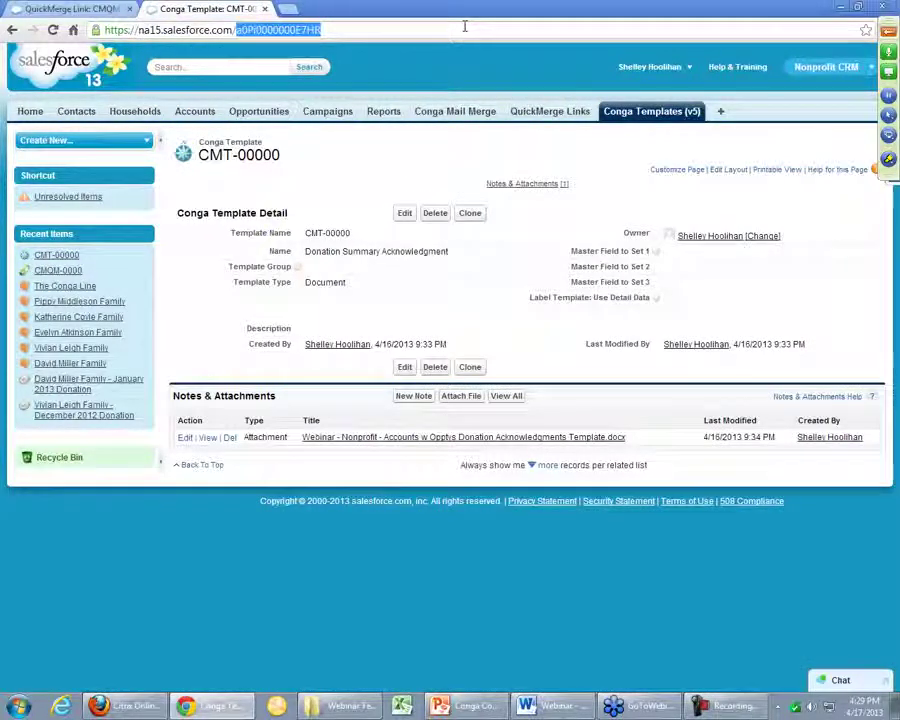
pyautogui.hotkey('ctrl', 'v')
pyautogui.press('Return')
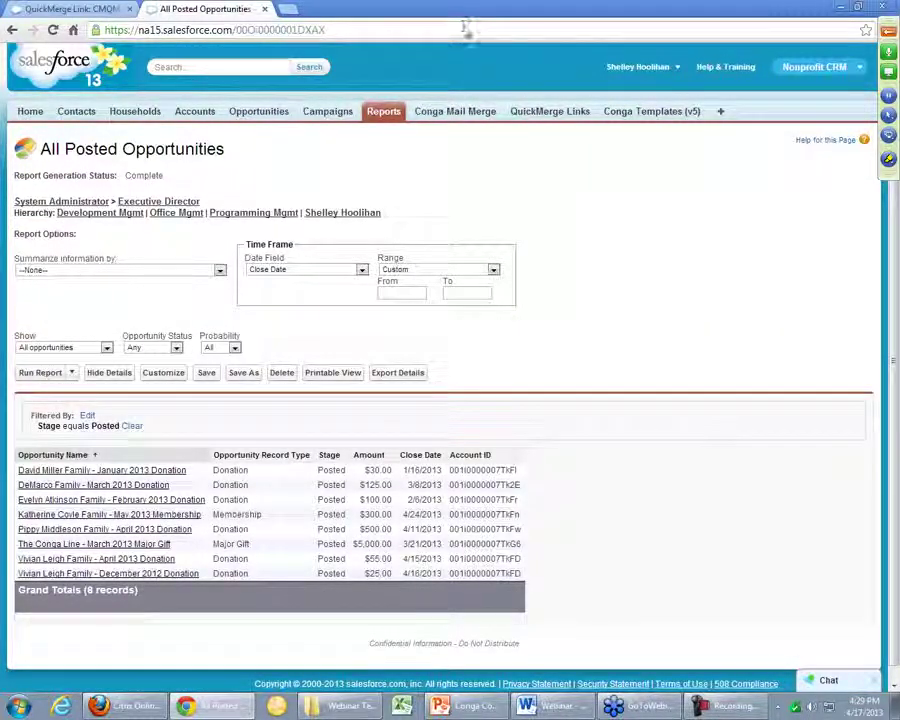
# Step: Return to the QuickMerge link and view its merged output, Letters (1).pdf, in Adobe Acrobat as a full page and at 100% zoom
pyautogui.hotkey('ctrl', 'shift', 'Tab')
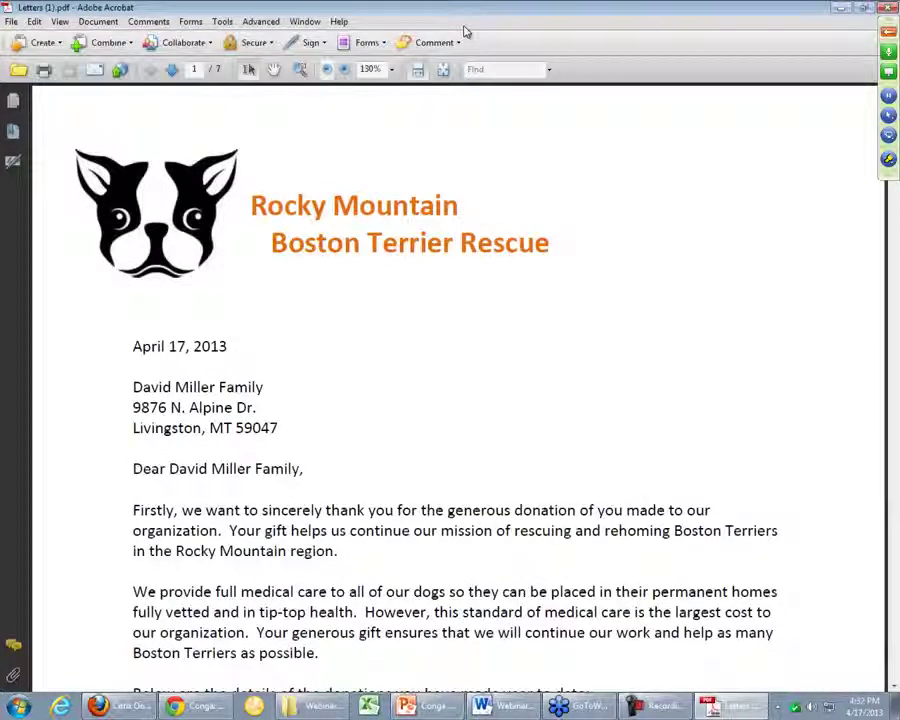
pyautogui.hotkey('ctrl', '0')
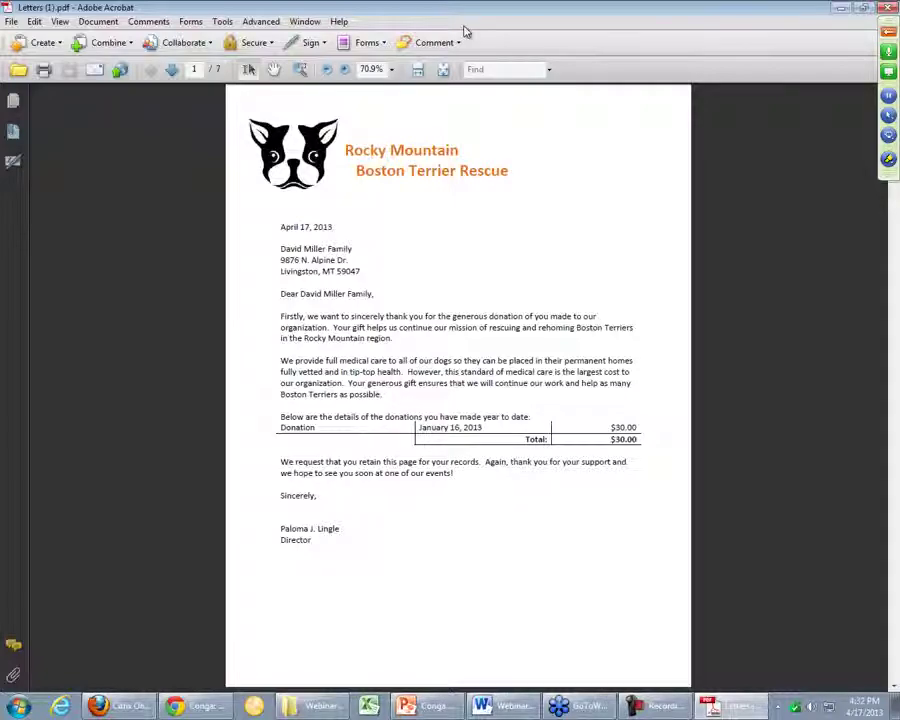
pyautogui.hotkey('ctrl', '1')
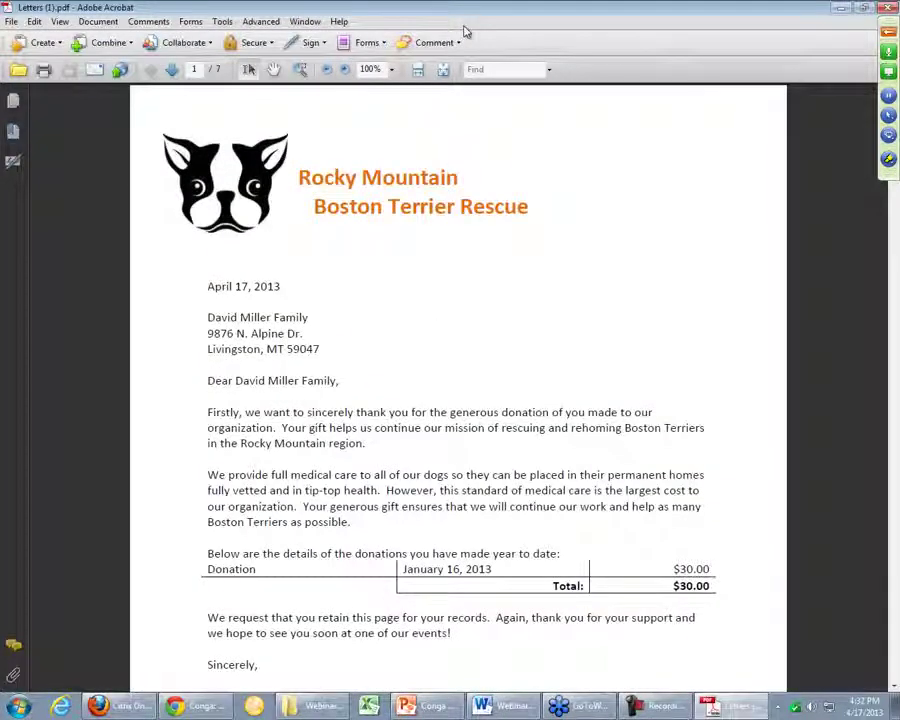
# Step: Review the merged donation letters from the first to the last page, and close the PDF and the Conga download page
pyautogui.press('pagedown')
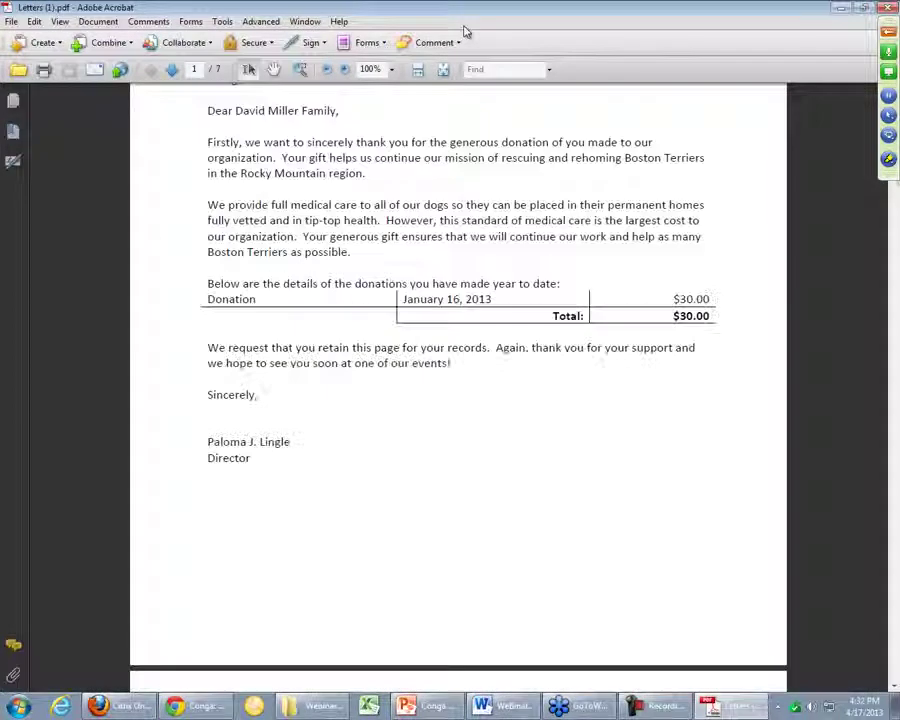
pyautogui.press('Up')
pyautogui.press('Up')
pyautogui.press('Up')
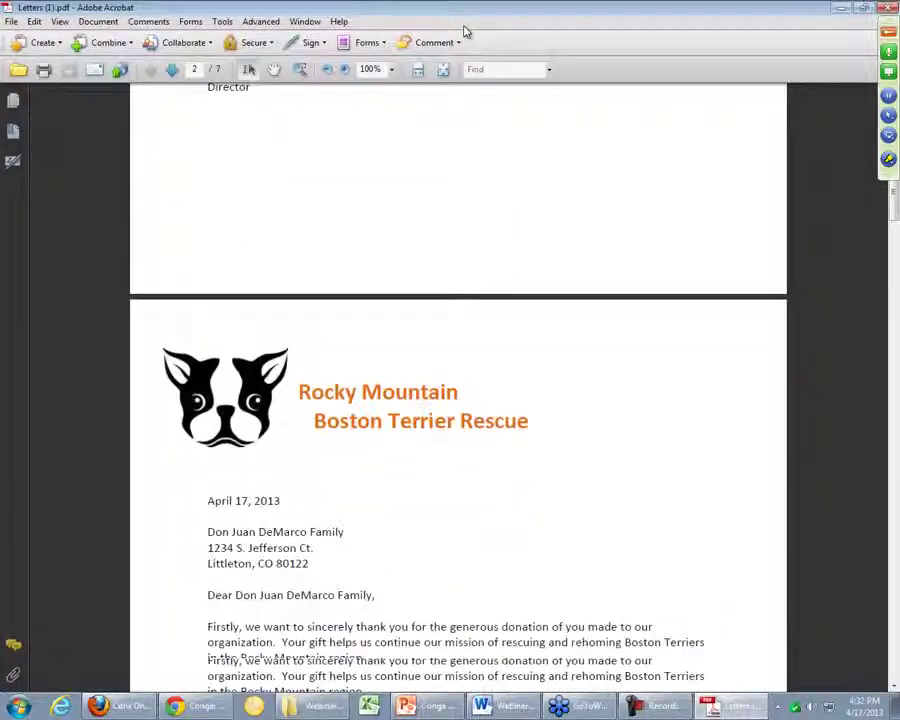
pyautogui.press('Down')
pyautogui.press('Down')
pyautogui.press('Down')
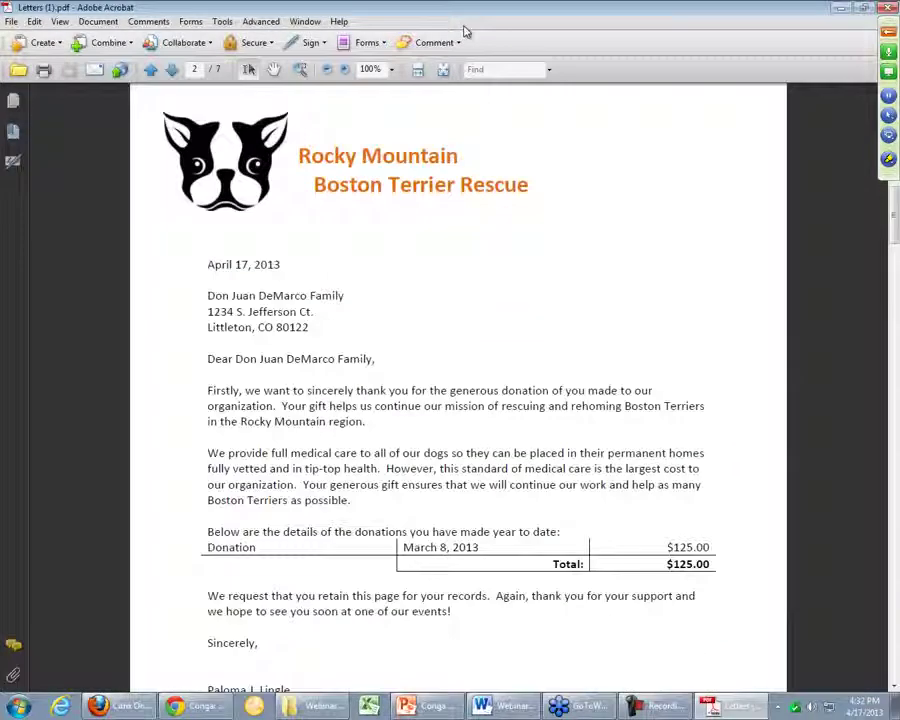
pyautogui.press('End')
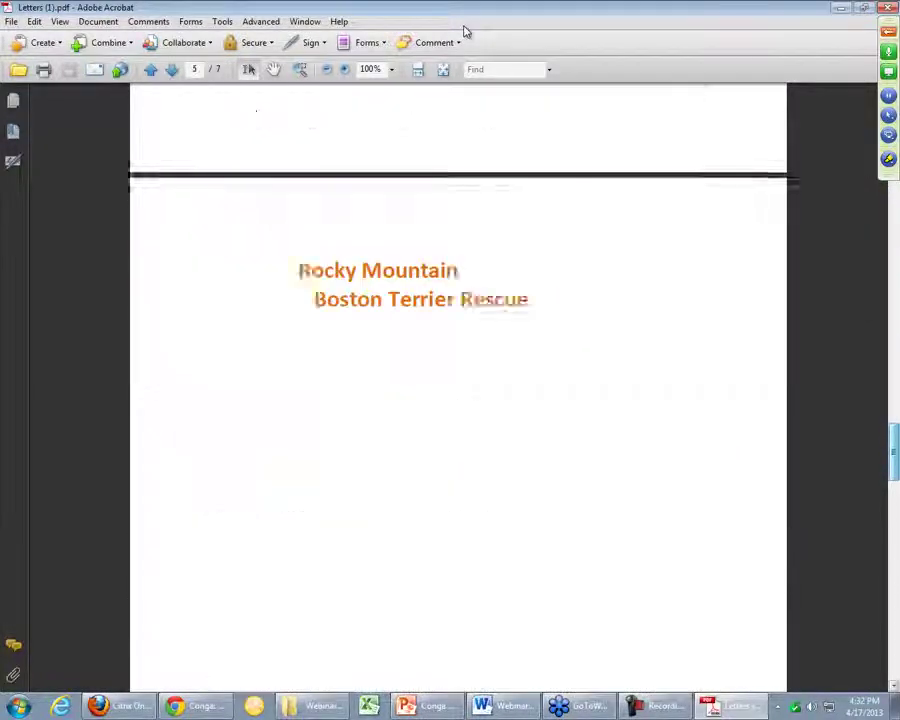
pyautogui.press('Up')
pyautogui.press('Up')
pyautogui.press('Up')
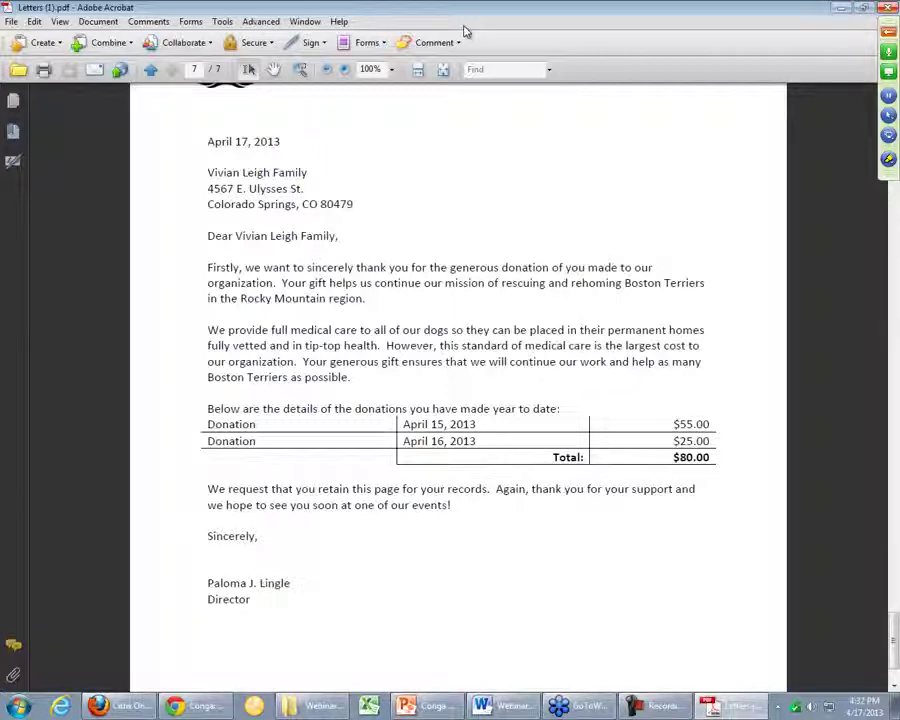
pyautogui.hotkey('alt', 'F4')
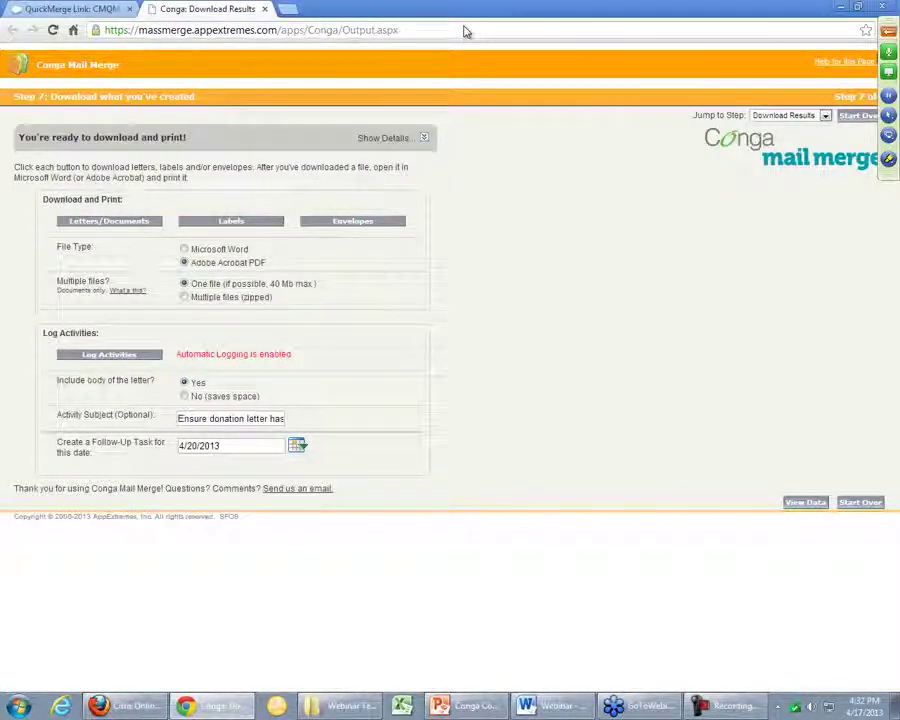
pyautogui.hotkey('ctrl', 'w')
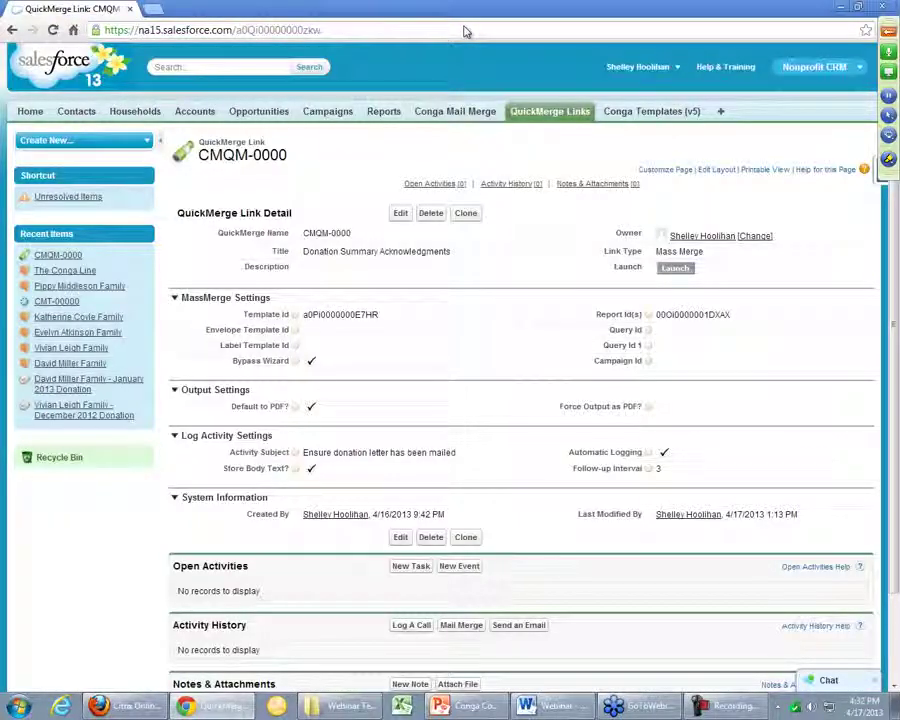
# Step: Open the most recently viewed family account and read its logged task Ensure donation letter has been mailed
pyautogui.click(79, 286)
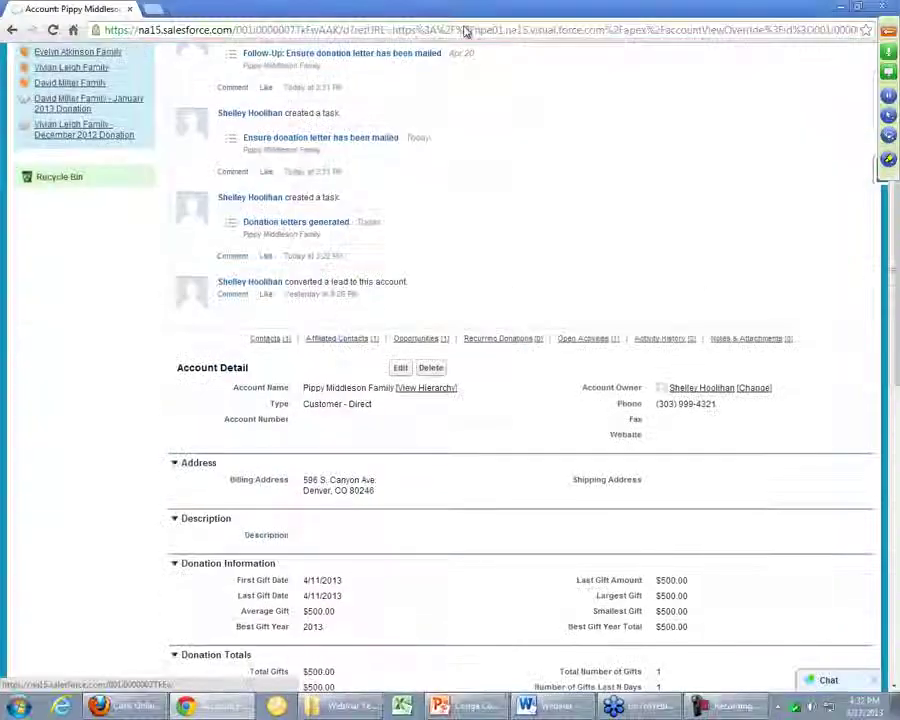
pyautogui.scroll(-10, 465, 32)
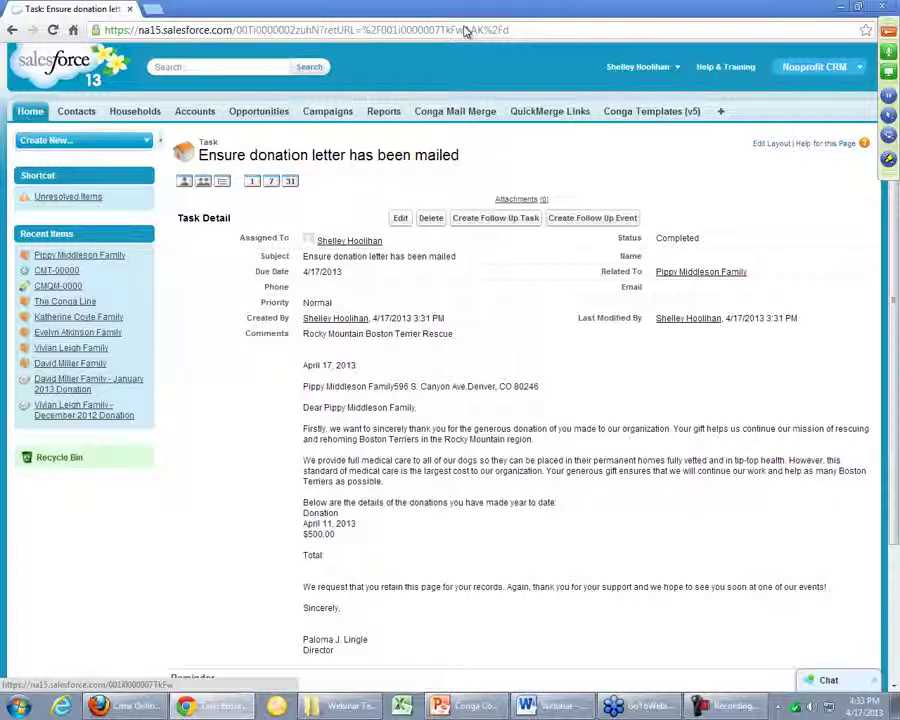
pyautogui.hotkey('alt', 'Left')
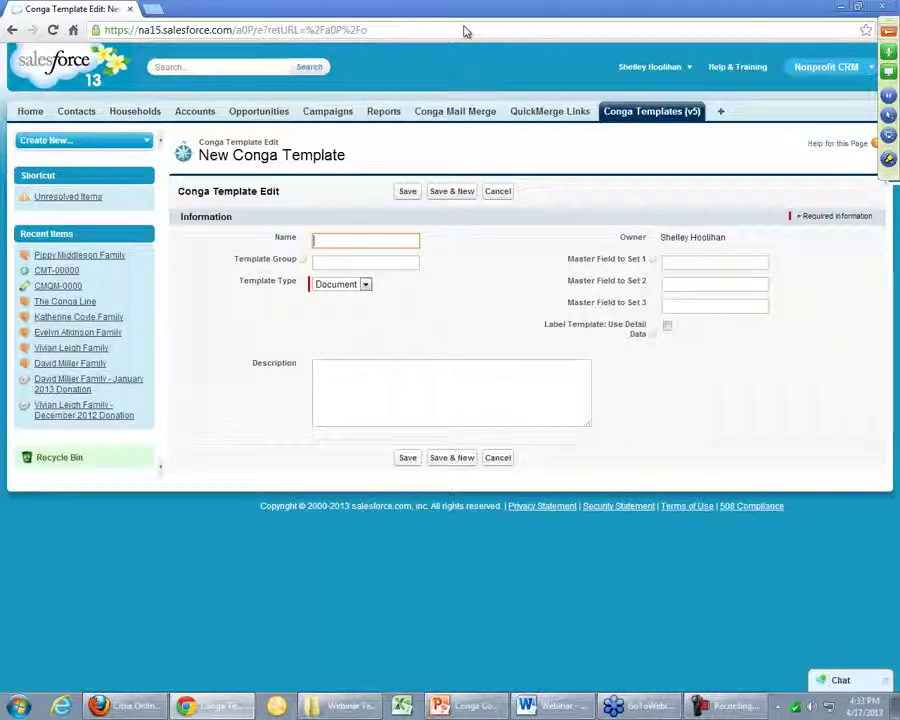
# Step: Save a new Conga template titled with a first name plus Acknowledgement Letter, and attach Webinar - Nonprofit - Accounts w Opptys Donation Acknowledgments Template.docx
pyautogui.write('RObert')
pyautogui.press('BackSpace')
pyautogui.press('BackSpace')
pyautogui.press('BackSpace')
pyautogui.press('BackSpace')
pyautogui.press('BackSpace')
pyautogui.write('obert')
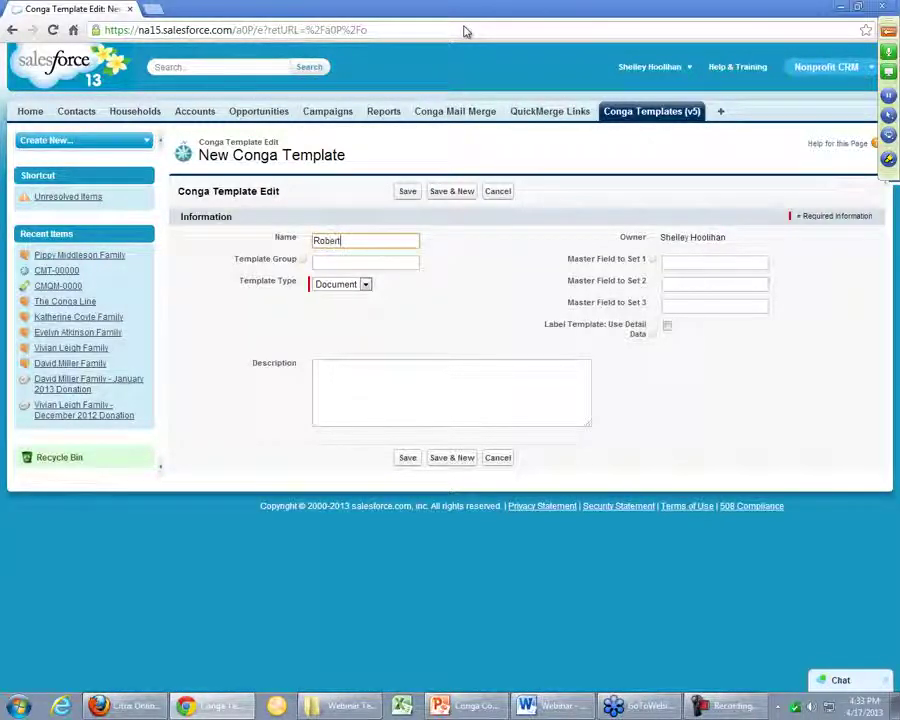
pyautogui.write("'s Acknowledgement Letter")
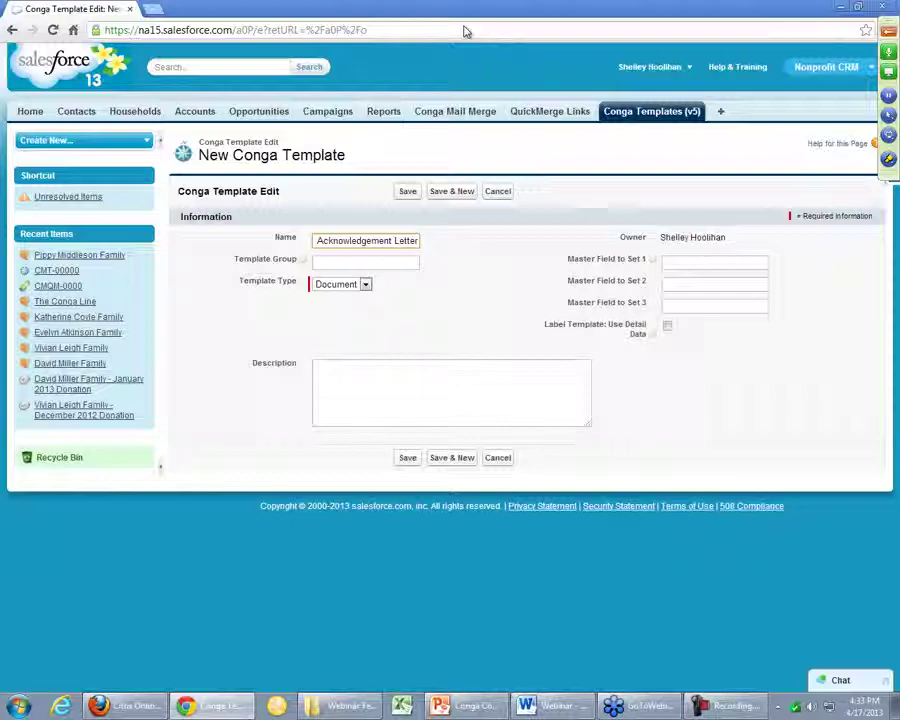
pyautogui.press('Return')
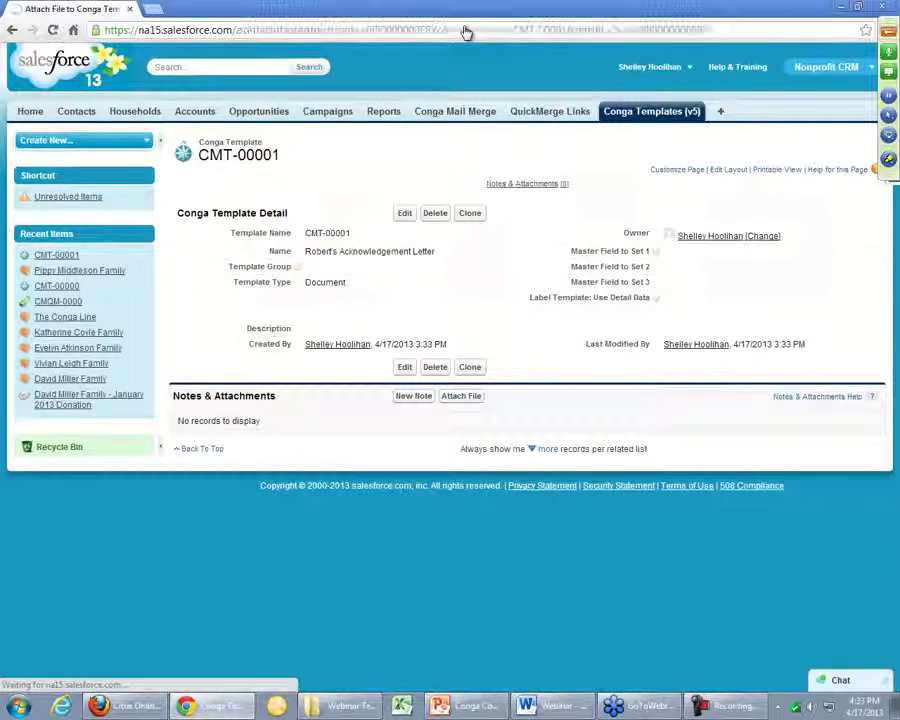
pyautogui.click(218, 158)
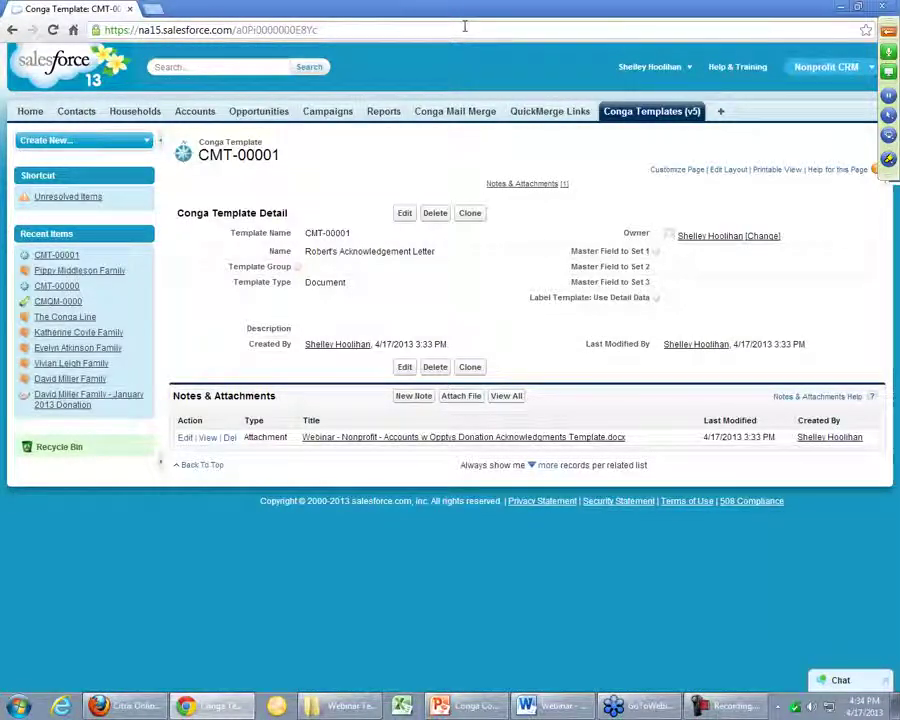
# Step: Open the Conga template CMT-00000 by changing the last characters of the record ID in the page URL to 7HR
pyautogui.click(465, 32)
pyautogui.click(465, 32)
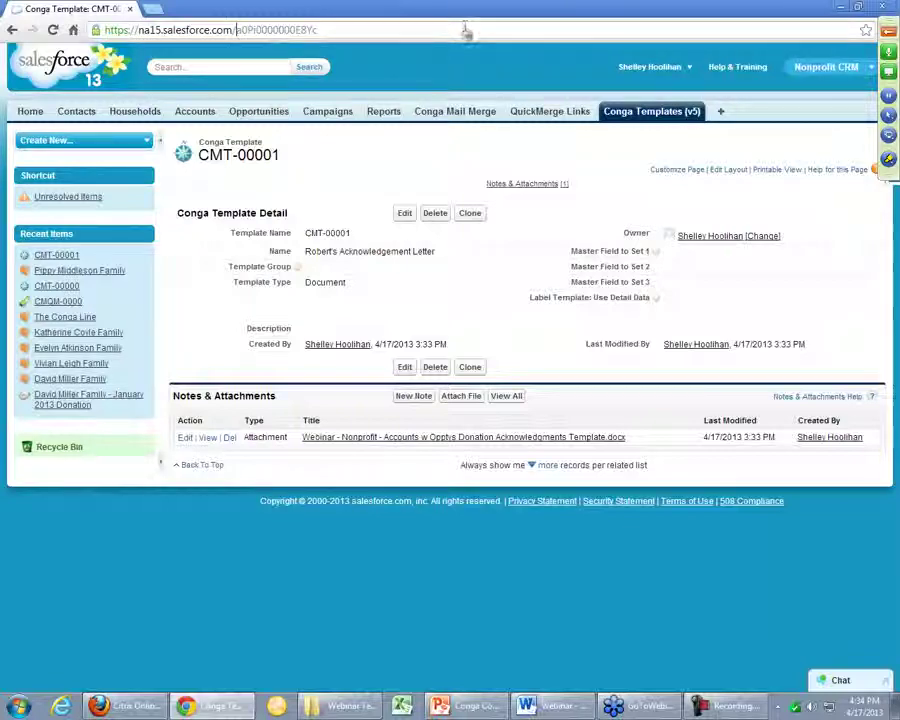
pyautogui.press('BackSpace')
pyautogui.press('BackSpace')
pyautogui.press('BackSpace')
pyautogui.write('7HR')
pyautogui.press('Return')
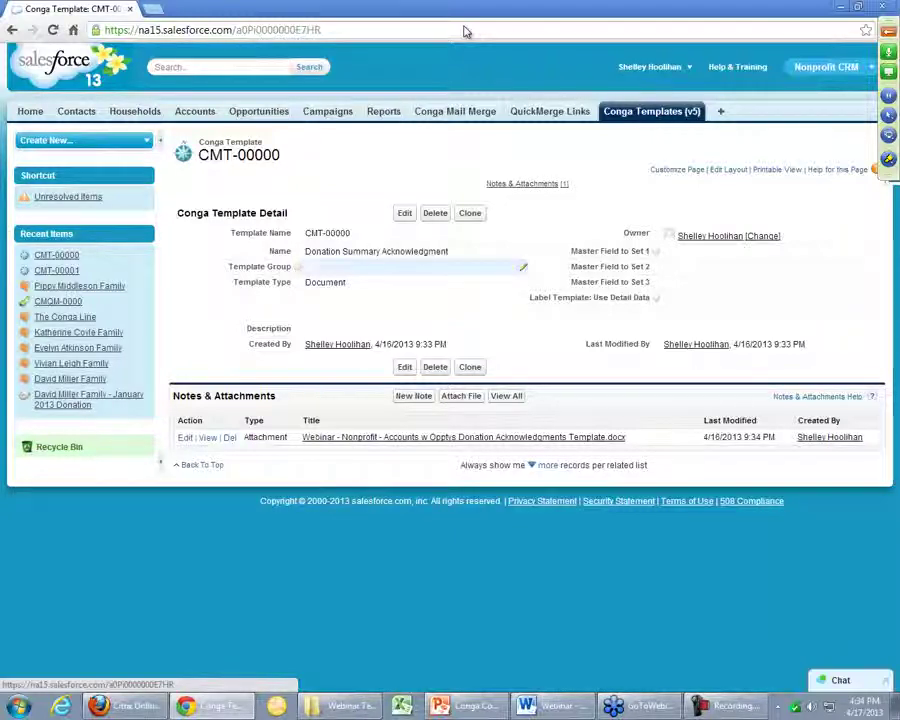
# Step: View the Installations list in the Support section of congamerge.com in a new browser tab, and reopen the QuickMerge link CMQM-0000 in the Salesforce tab
pyautogui.hotkey('ctrl', 't')
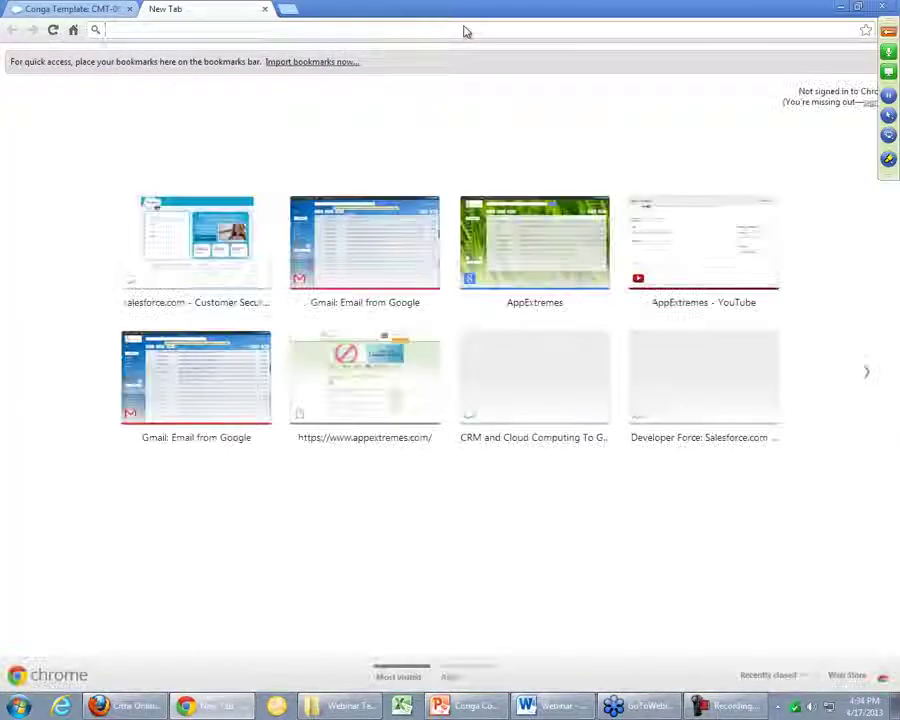
pyautogui.write('congamerge.com')
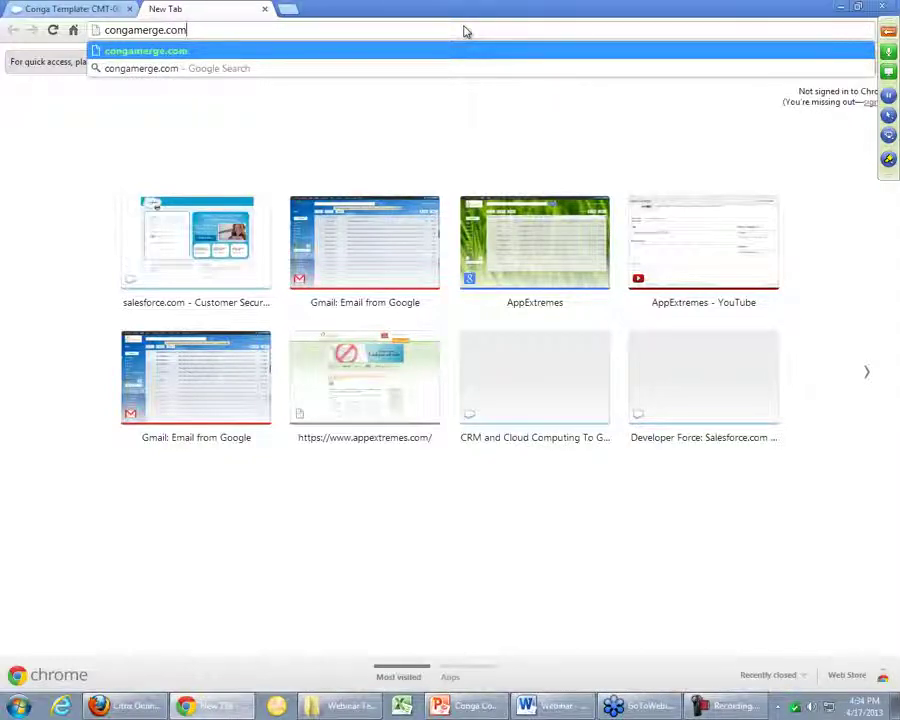
pyautogui.press('Return')
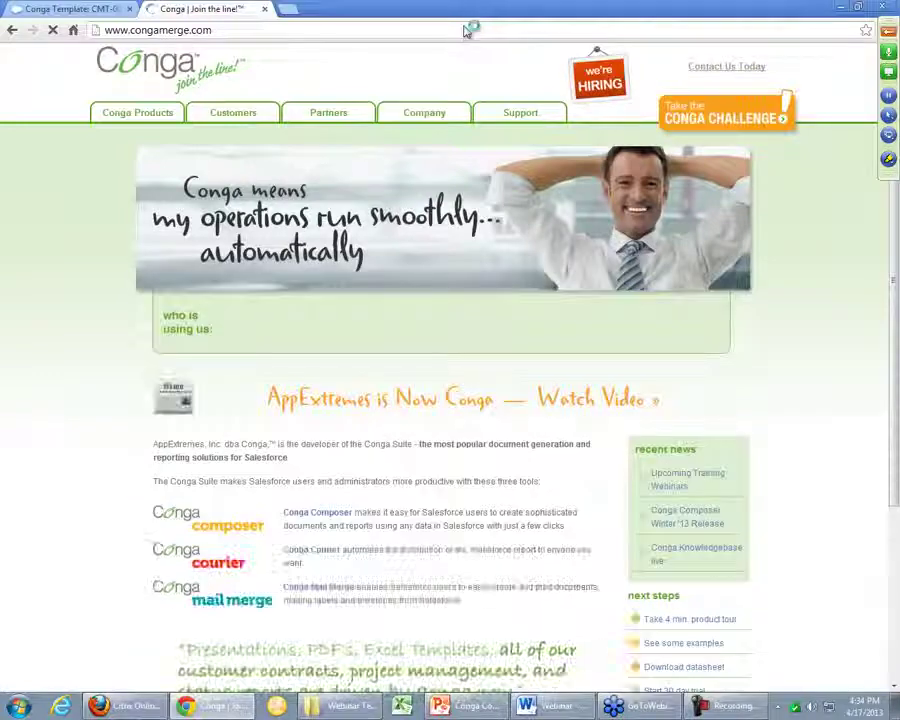
pyautogui.click(520, 112)
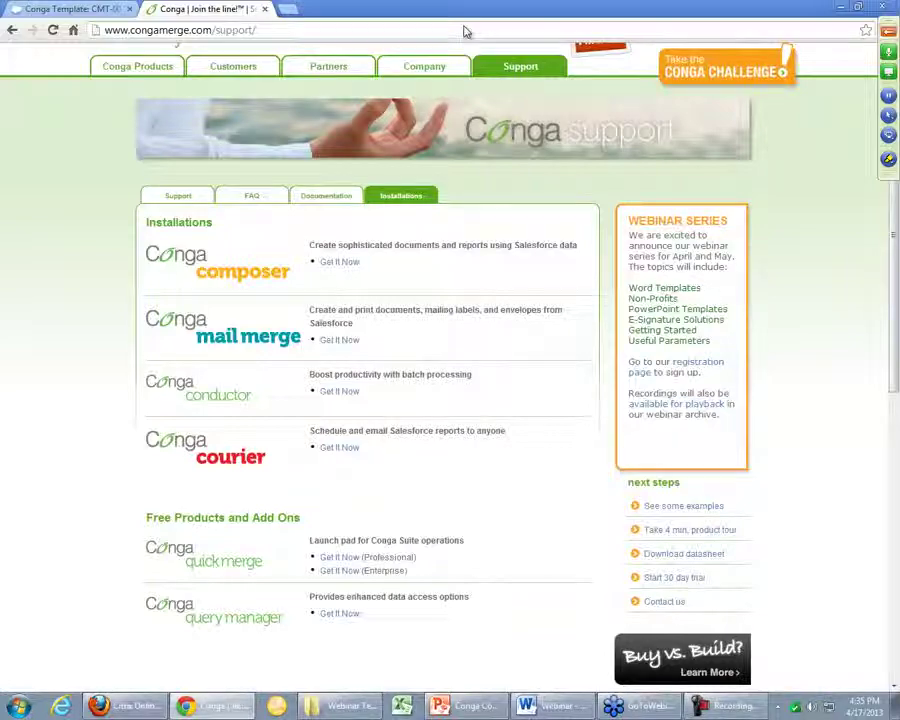
pyautogui.hotkey('ctrl', 'Tab')
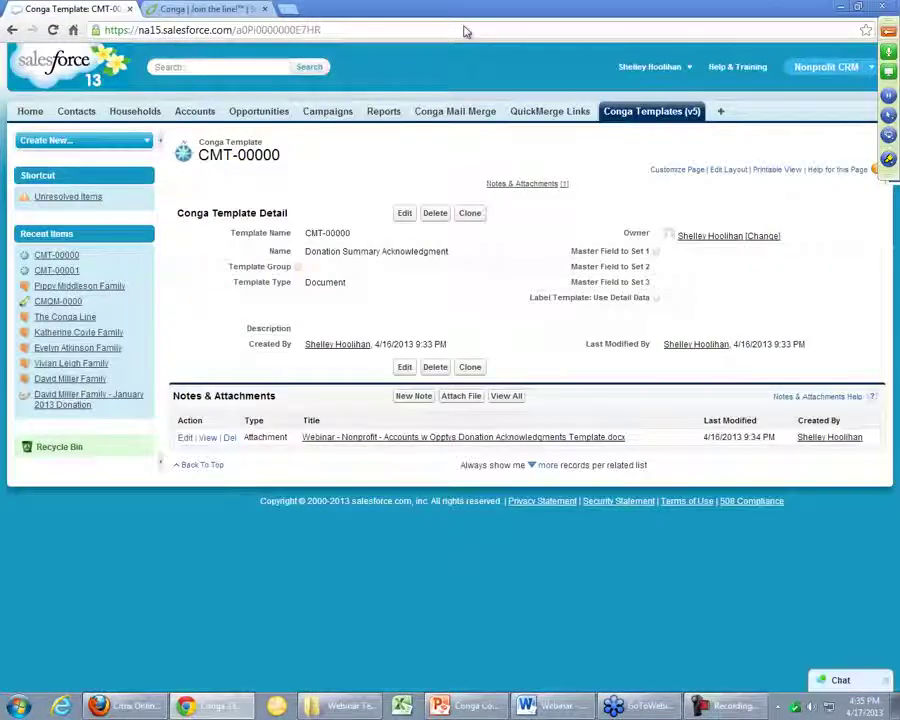
pyautogui.press('F5')
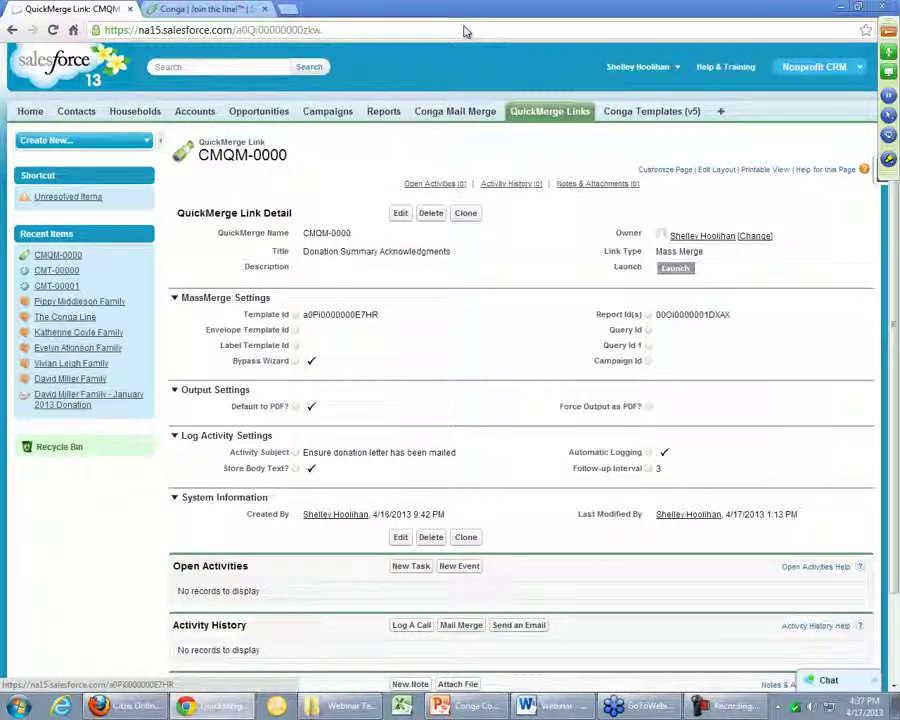
# Step: Search the Conga support site's knowledge base for template library
pyautogui.hotkey('ctrl', 'Tab')
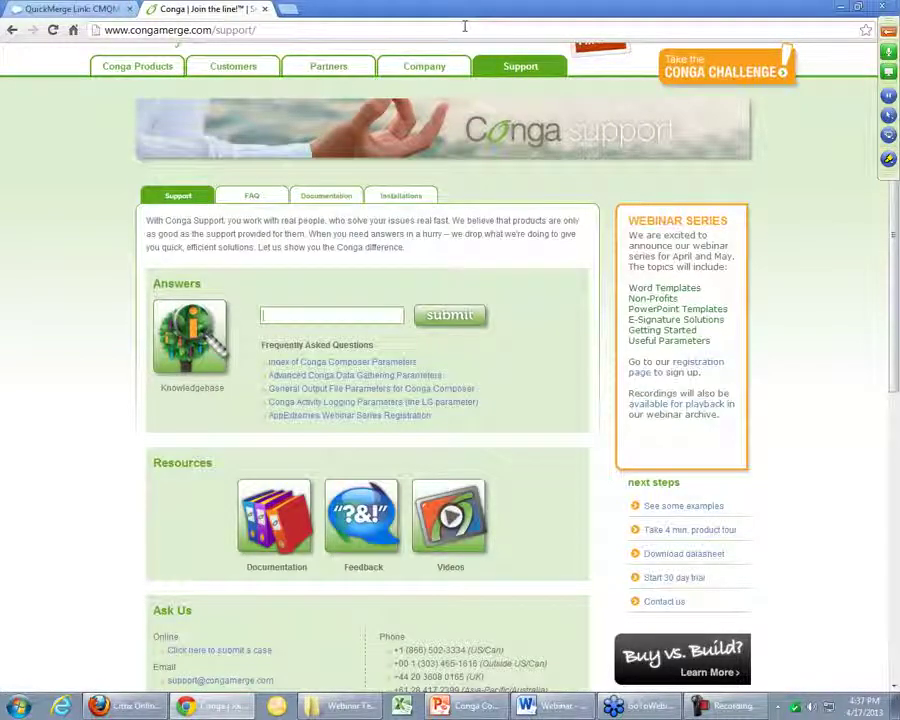
pyautogui.write('template lib')
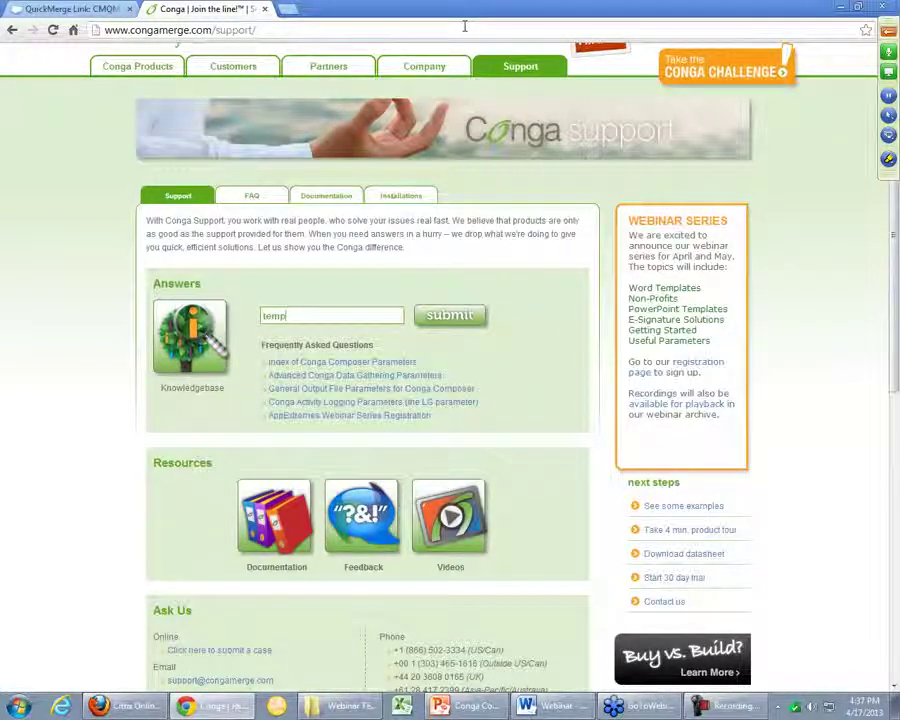
pyautogui.write('rary')
pyautogui.press('Return')
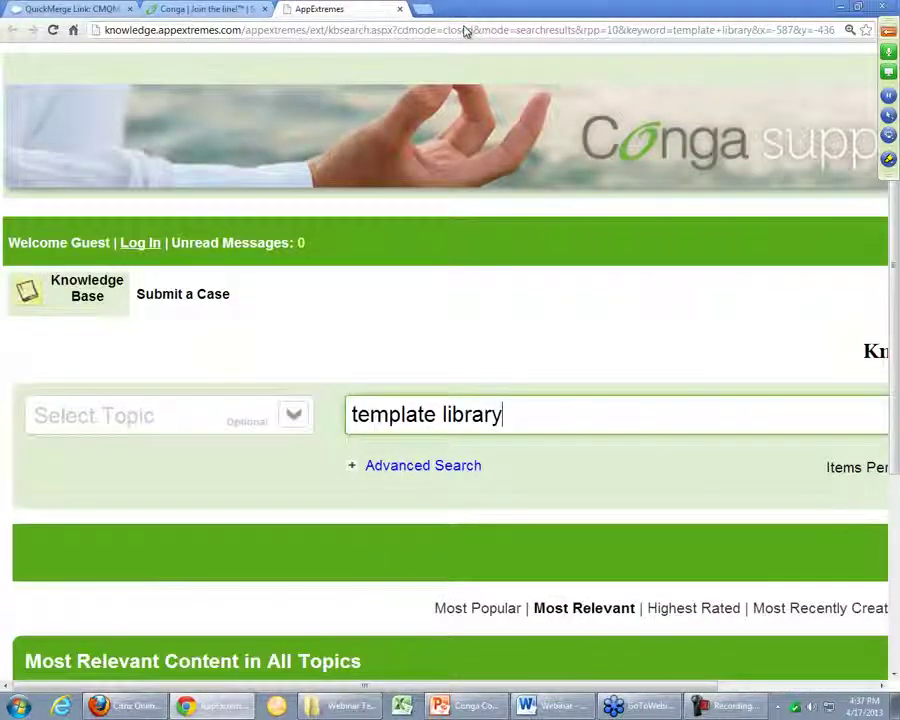
# Step: Reduce the search results page zoom to 110% and view the Conga QuickStart Library article's list of guides and videos
pyautogui.hotkey('ctrl', '-')
pyautogui.hotkey('ctrl', '-')
pyautogui.hotkey('ctrl', '-')
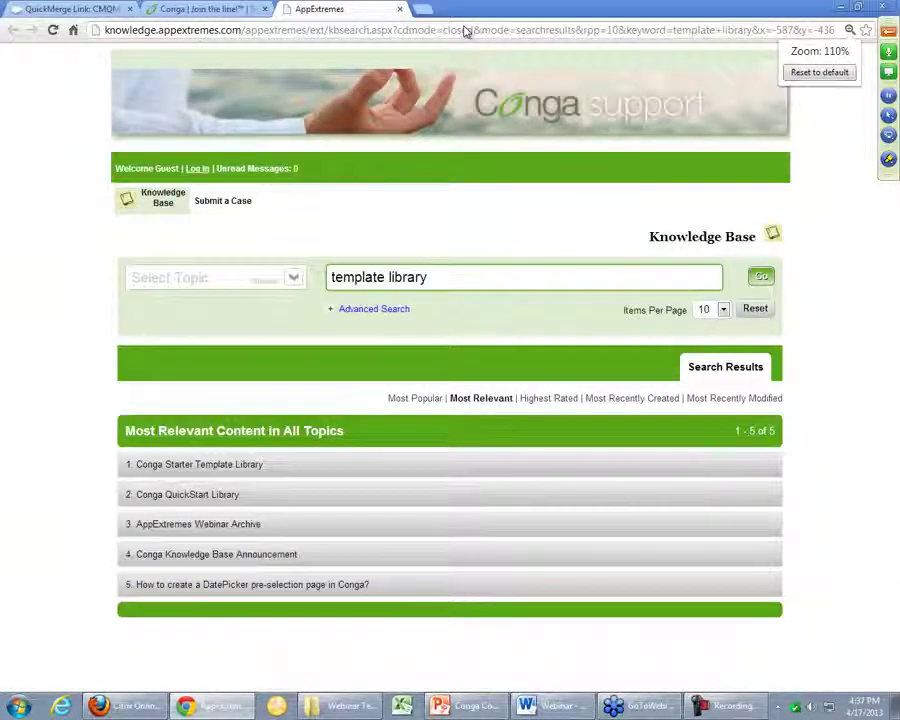
pyautogui.press('Return')
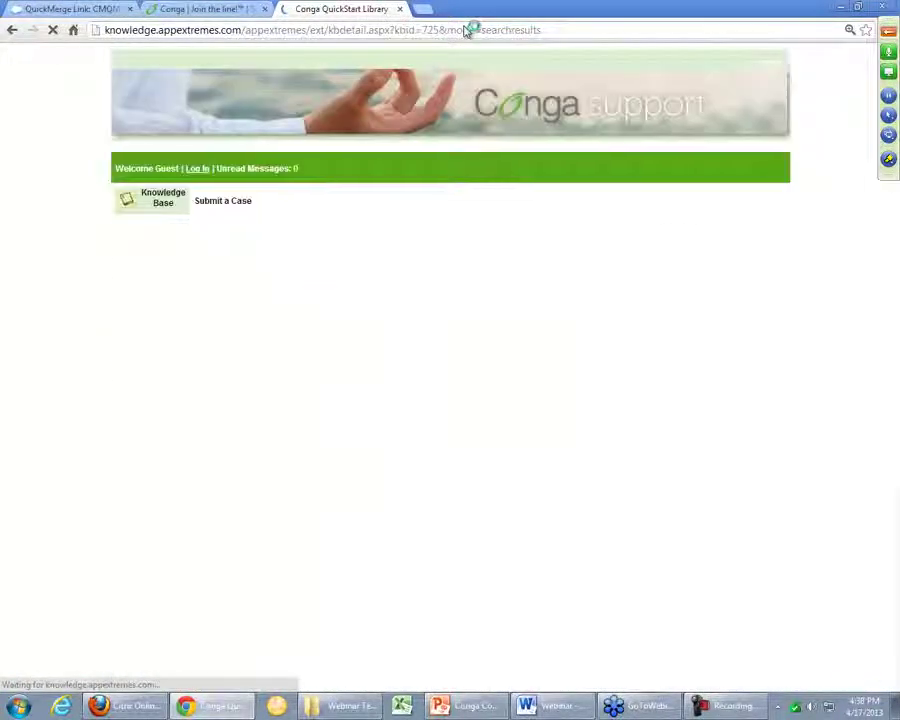
pyautogui.scroll(-3, 465, 31)
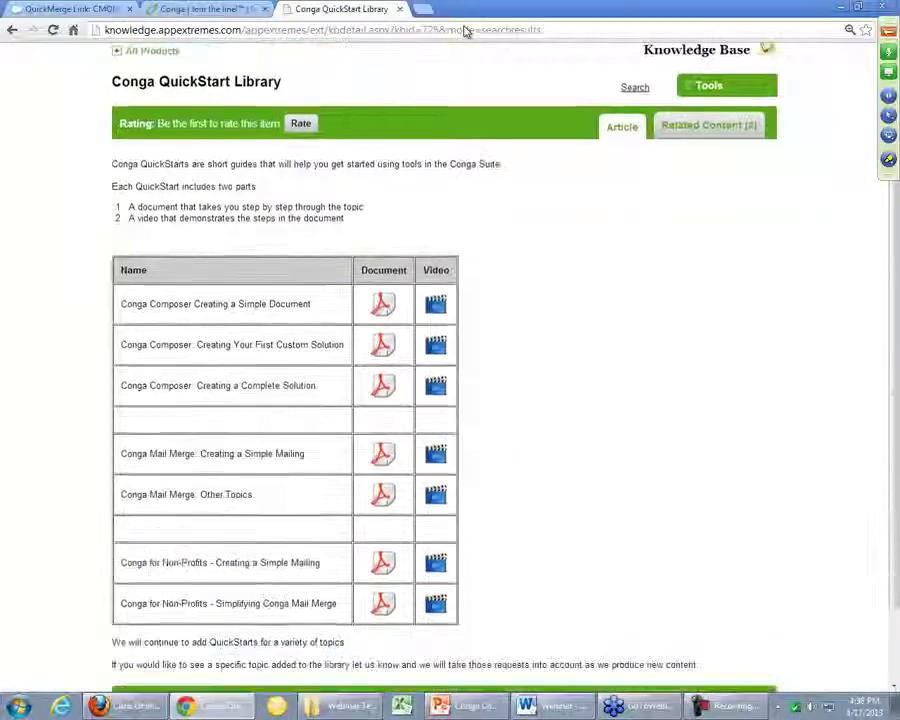